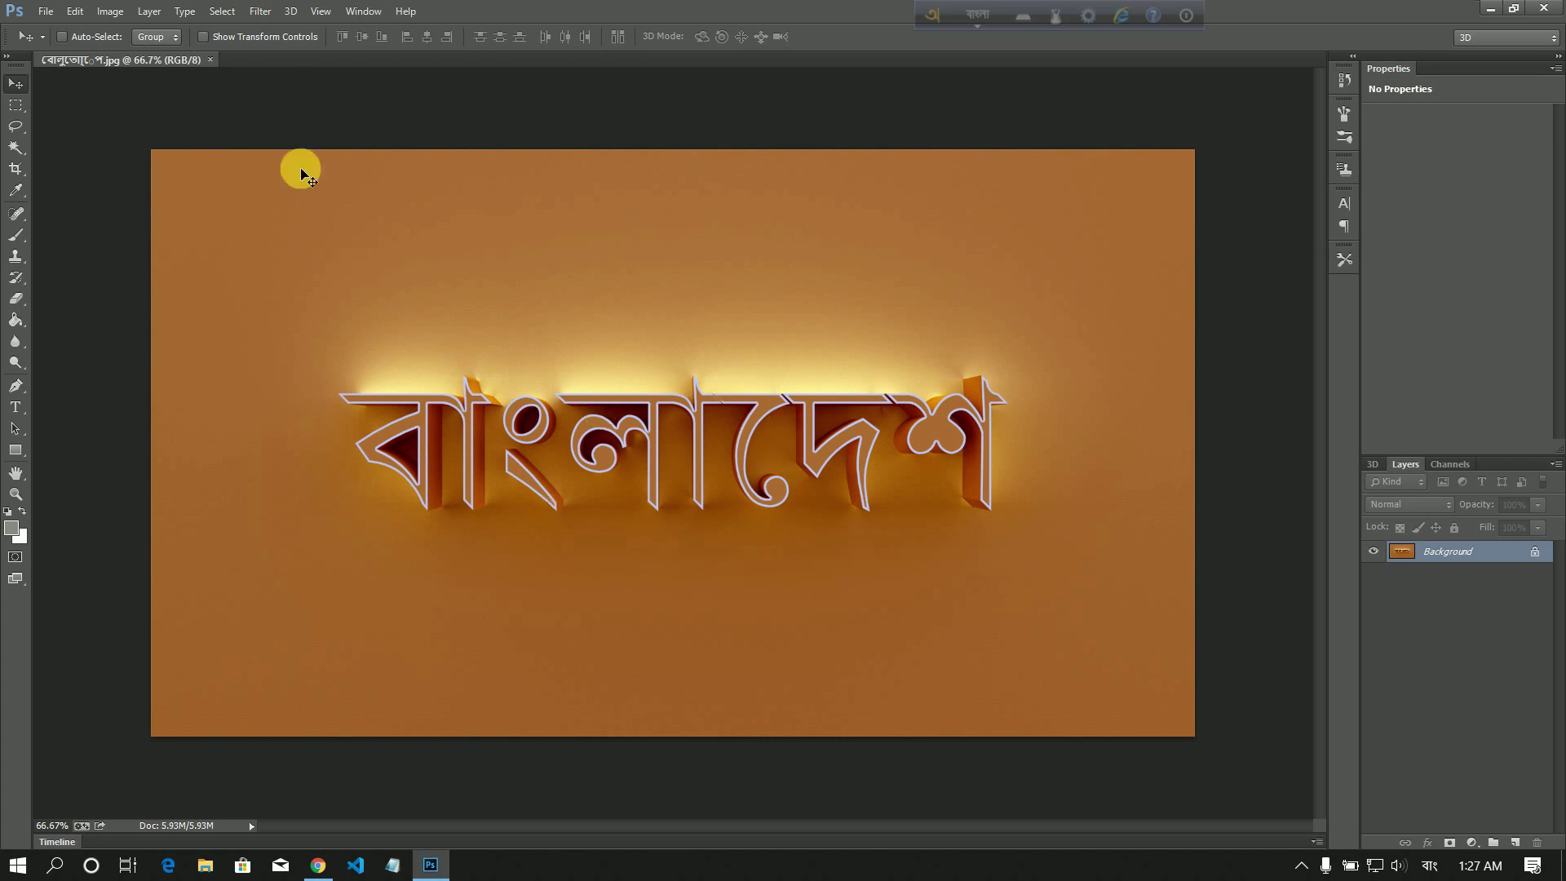
- Create a new white 1920×1080 px document at 72 pixels per inch
{"action": "left_click", "coordinate": [45, 12]}
{"action": "left_click", "coordinate": [77, 32]}
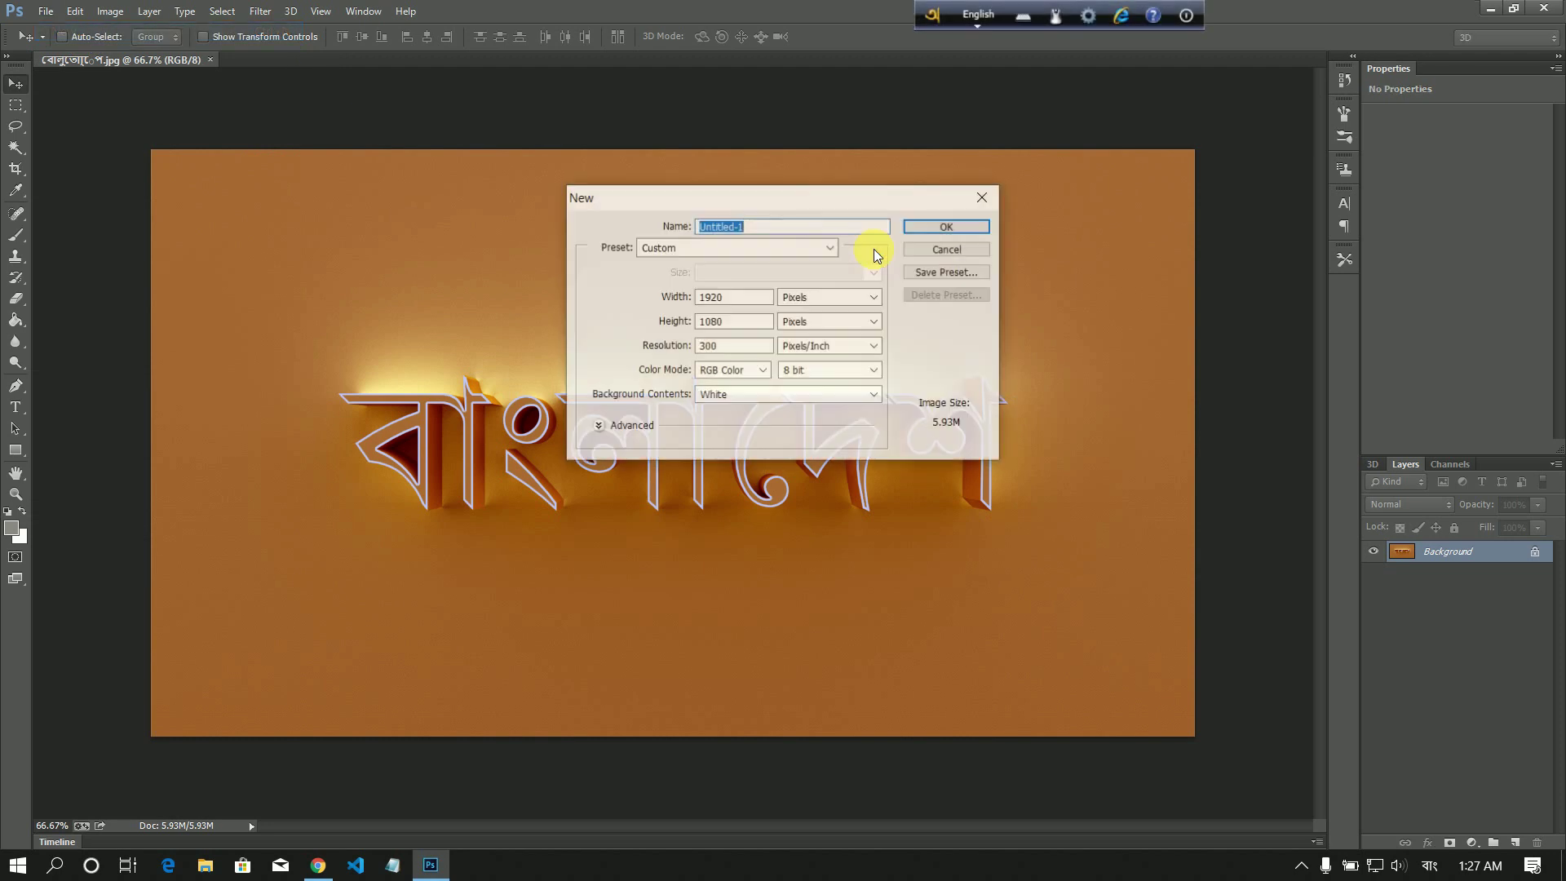
{"action": "double_click", "coordinate": [739, 299]}
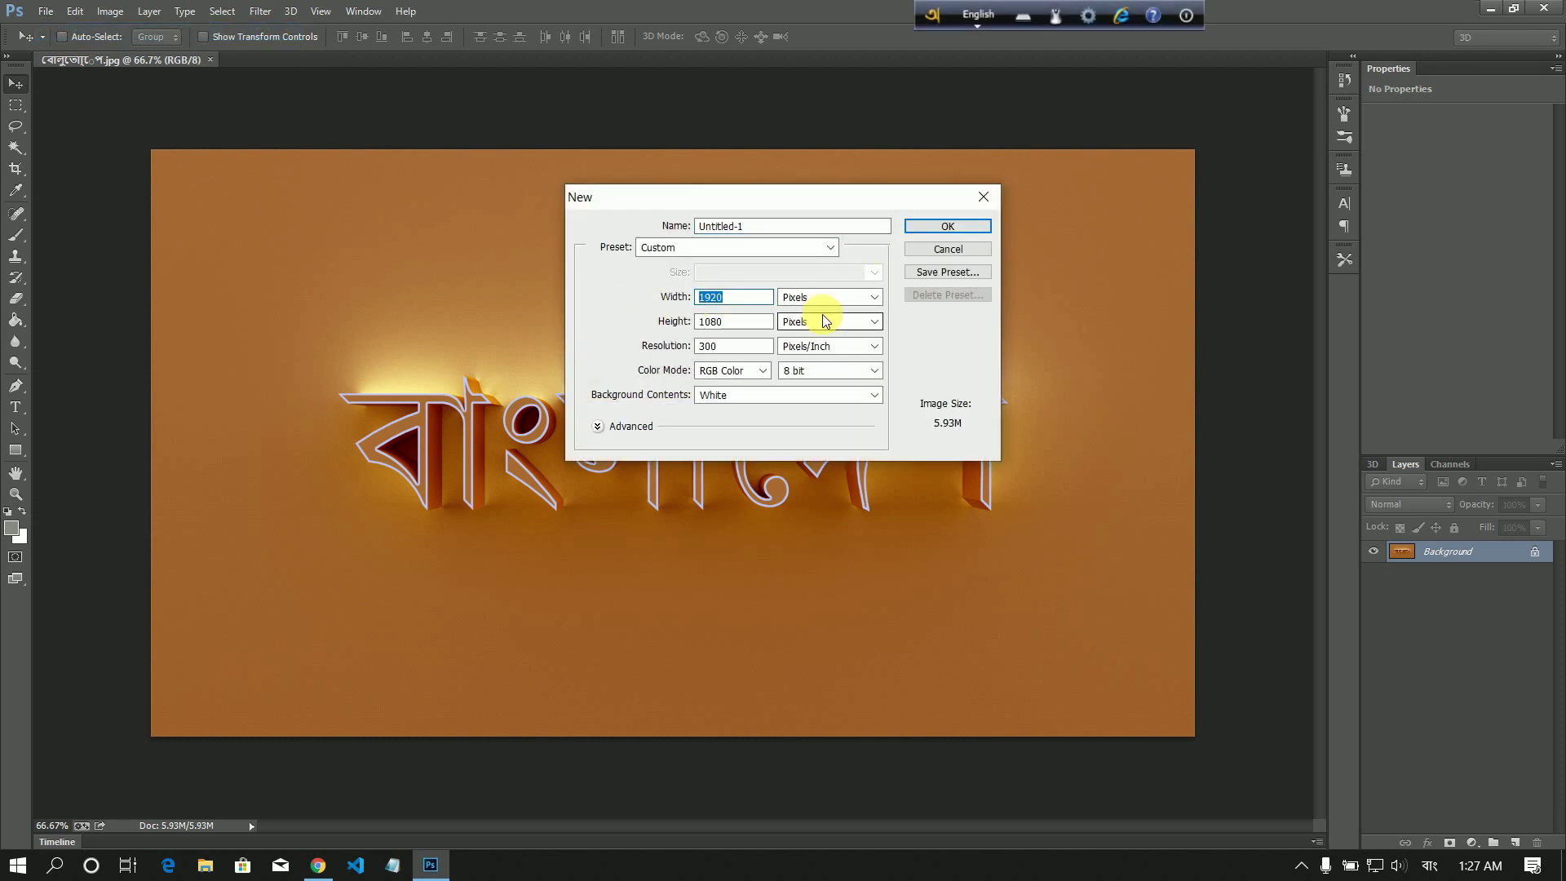
{"action": "double_click", "coordinate": [722, 322]}
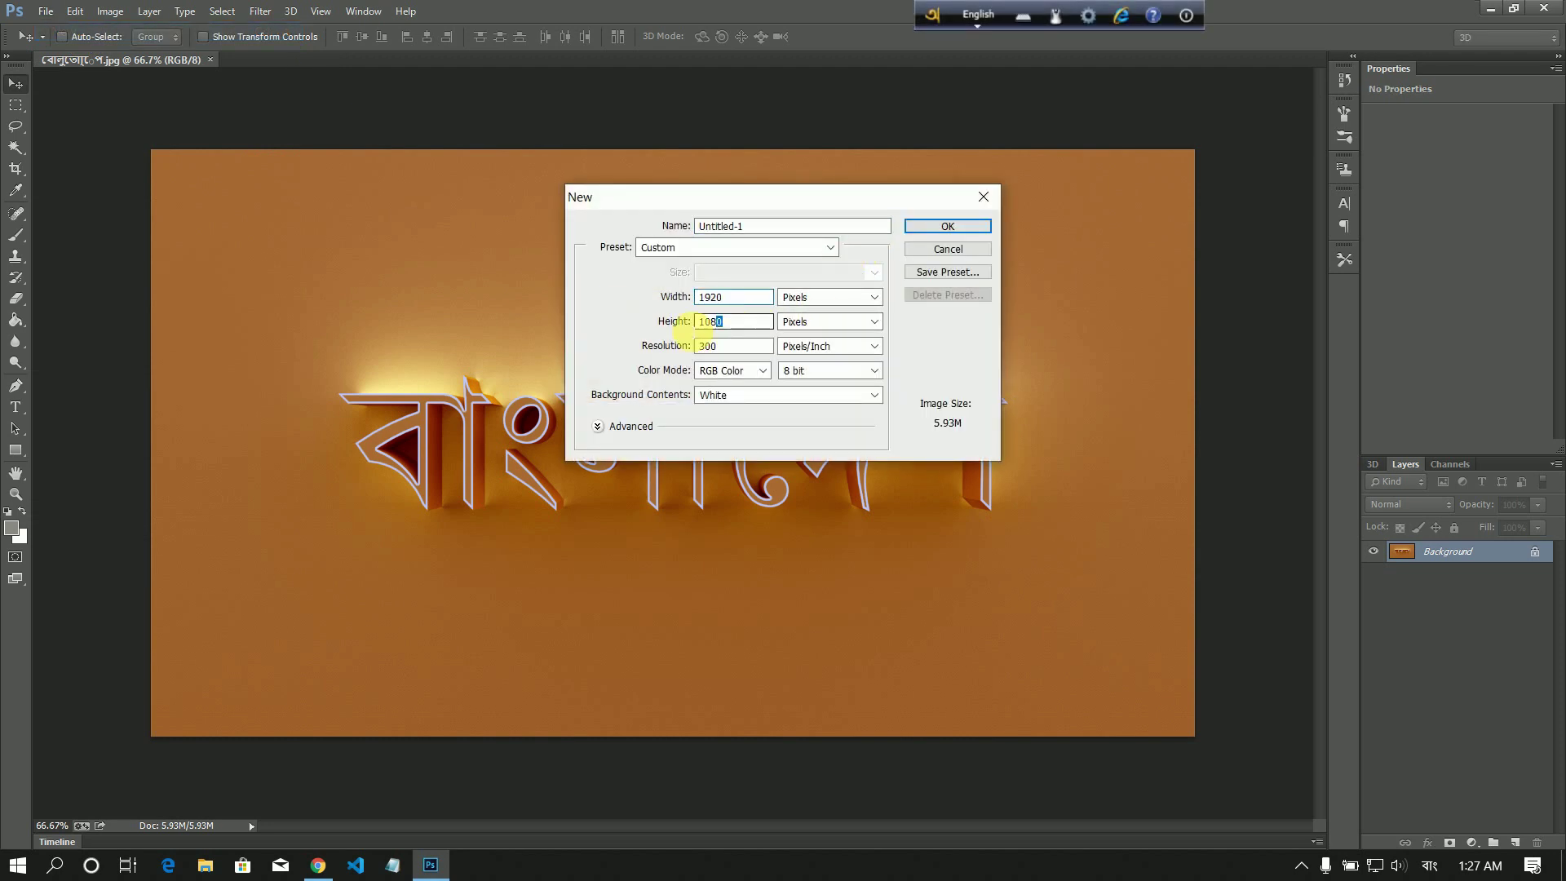
{"action": "double_click", "coordinate": [732, 347]}
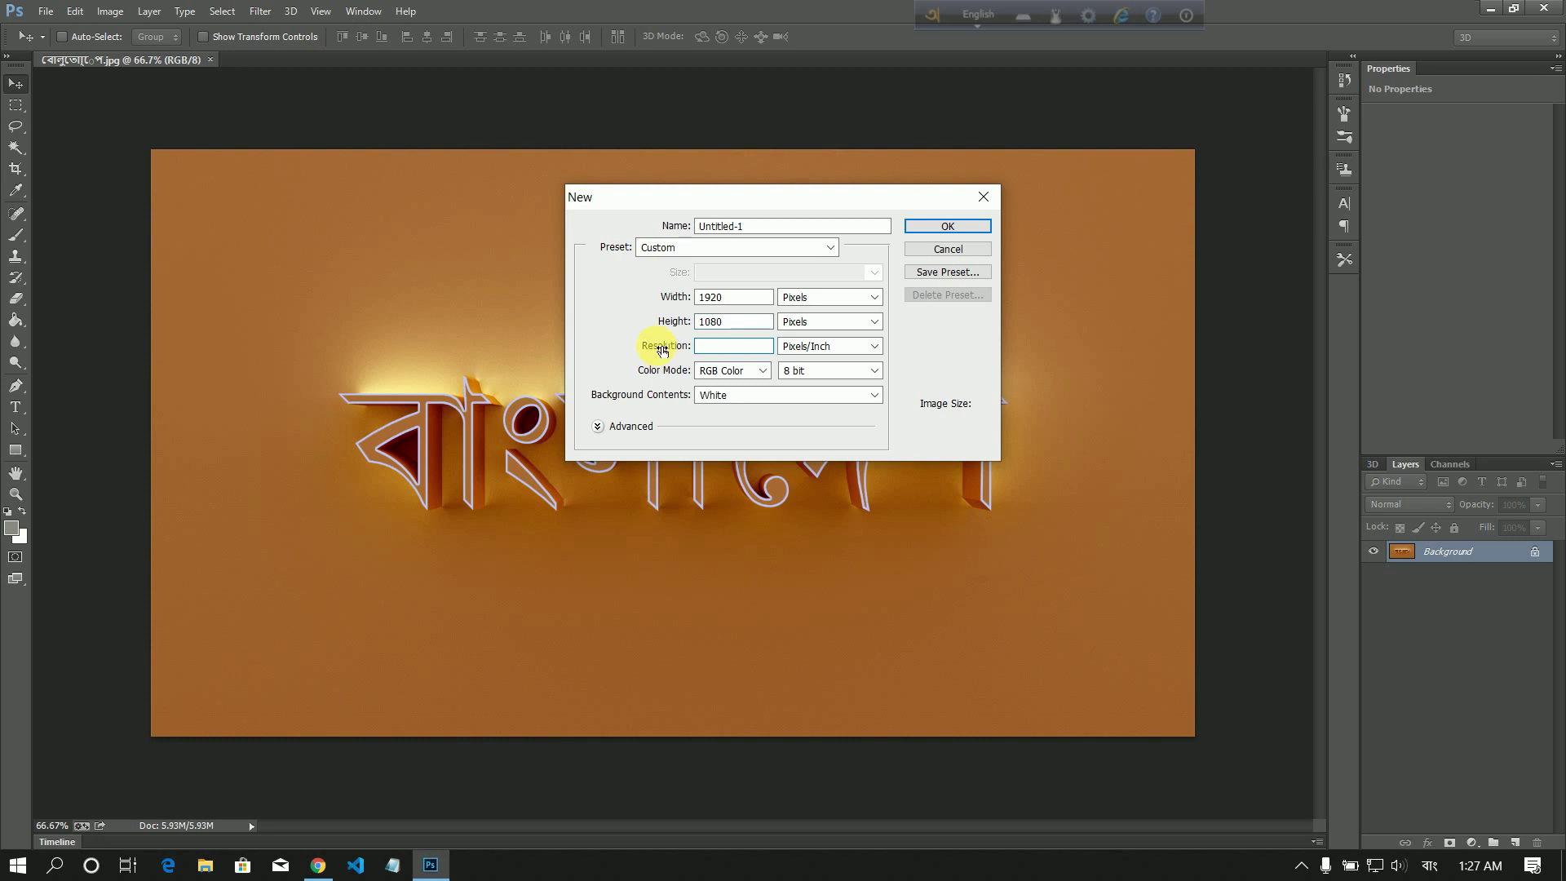
{"action": "type", "text": "72"}
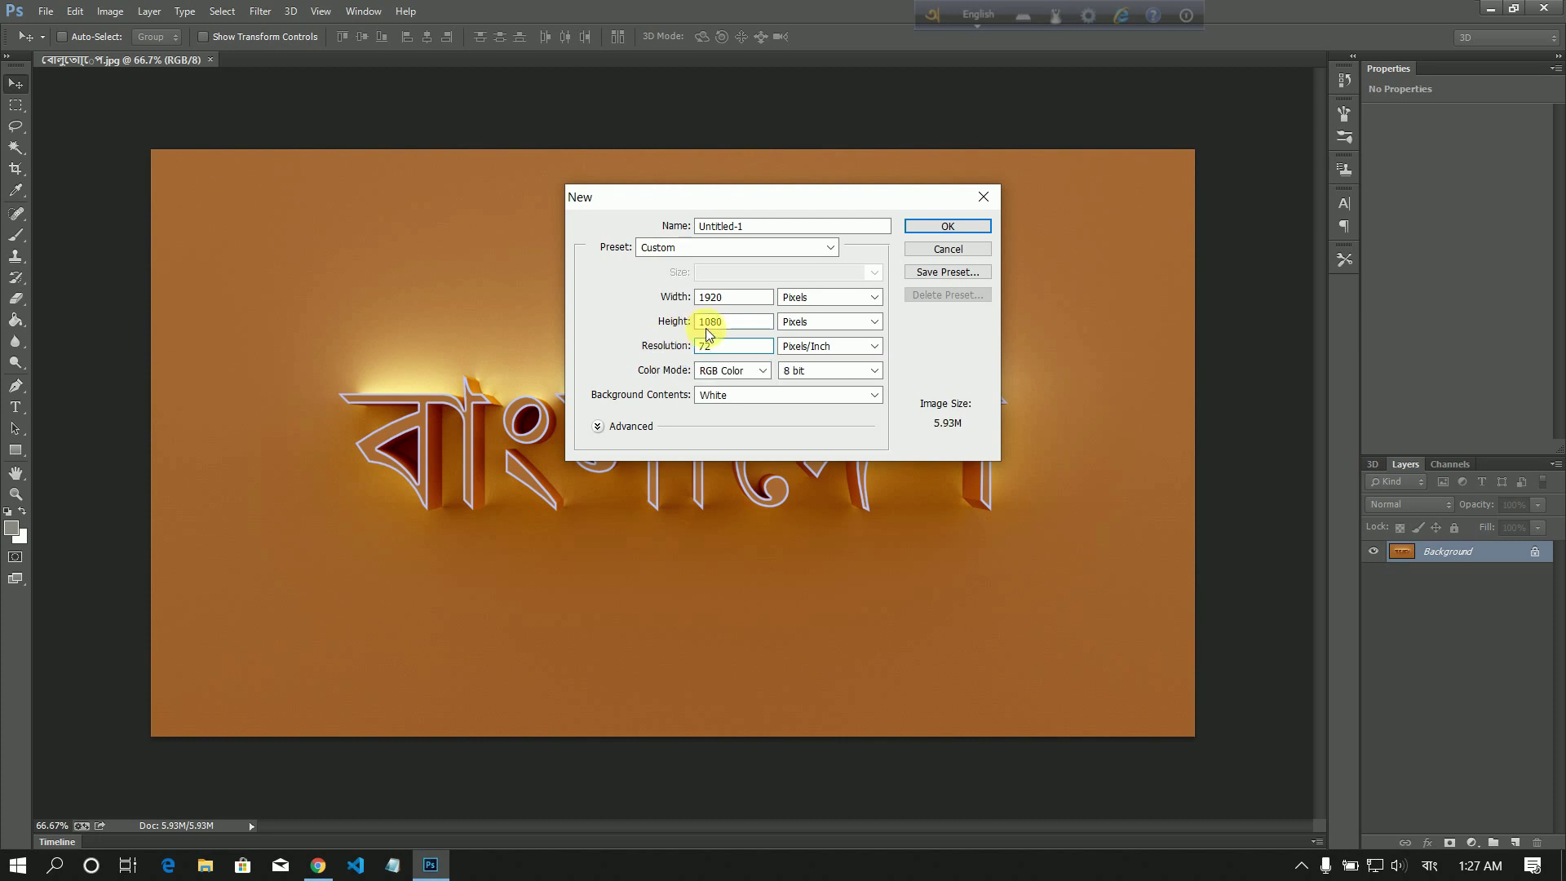
{"action": "left_click", "coordinate": [942, 228]}
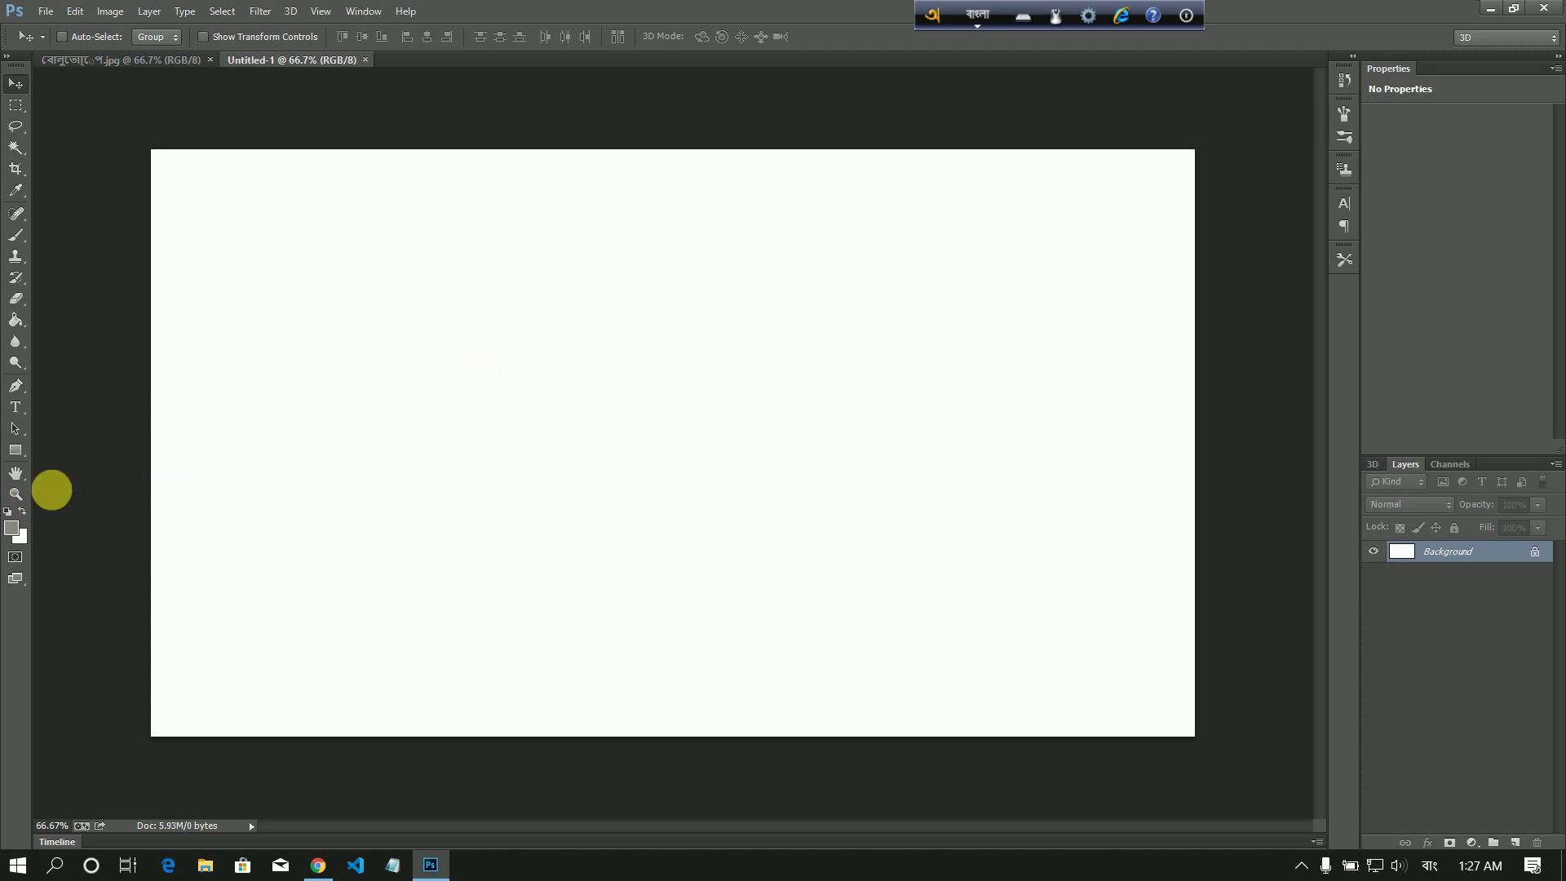
- Type বাংলাদেশ in Kalpurush at 370.97 pt and nudge it near the canvas centre
{"action": "left_click", "coordinate": [16, 406]}
{"action": "left_click", "coordinate": [330, 474]}
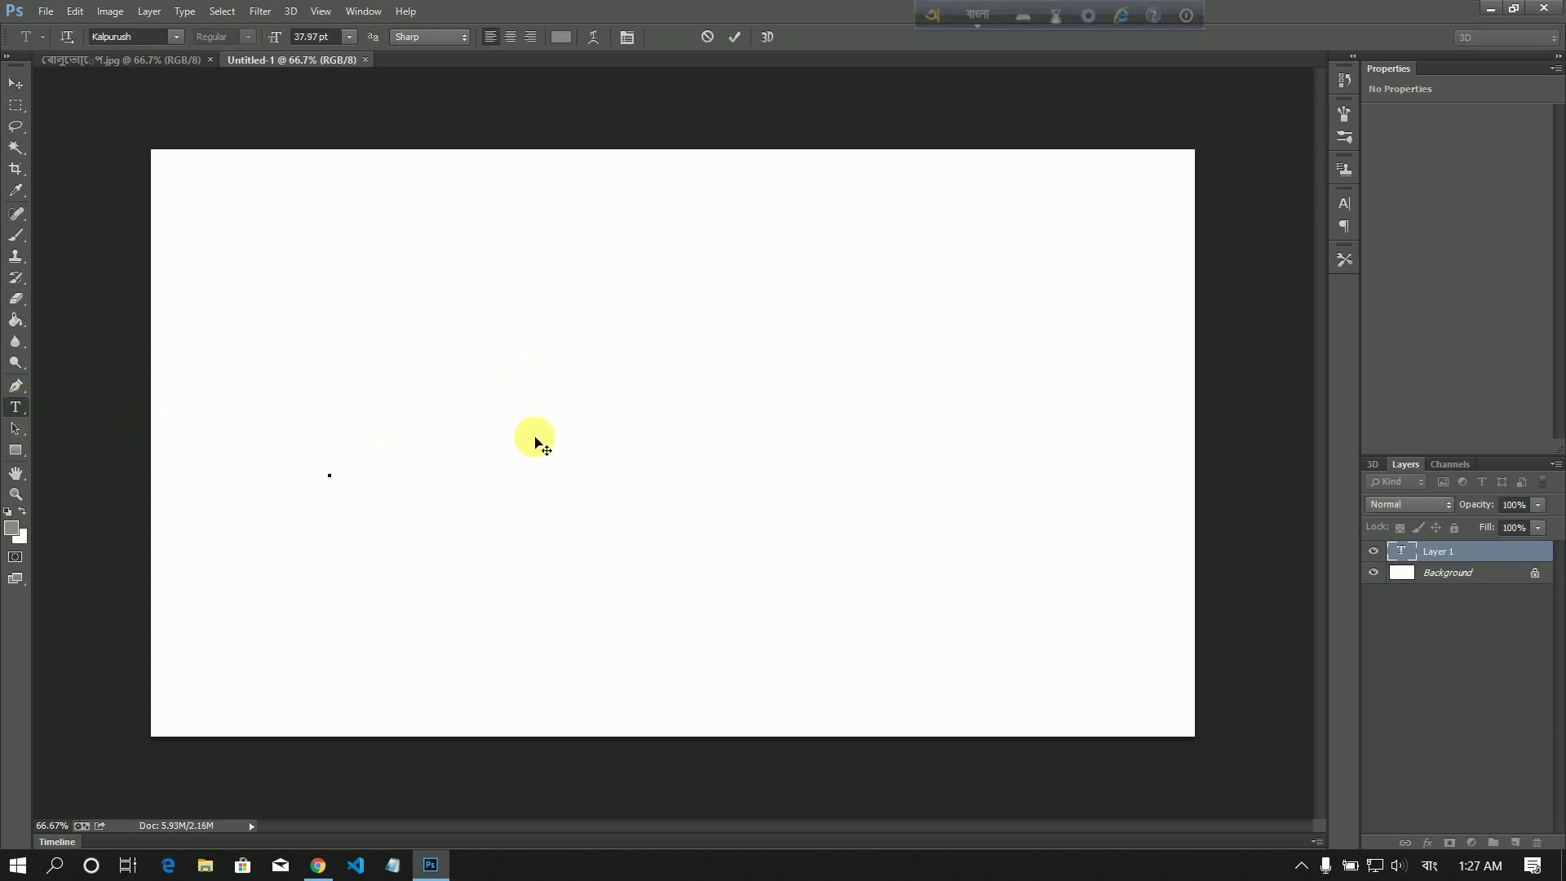
{"action": "key", "text": "Return"}
{"action": "left_click_drag", "start_coordinate": [276, 37], "coordinate": [228, 35]}
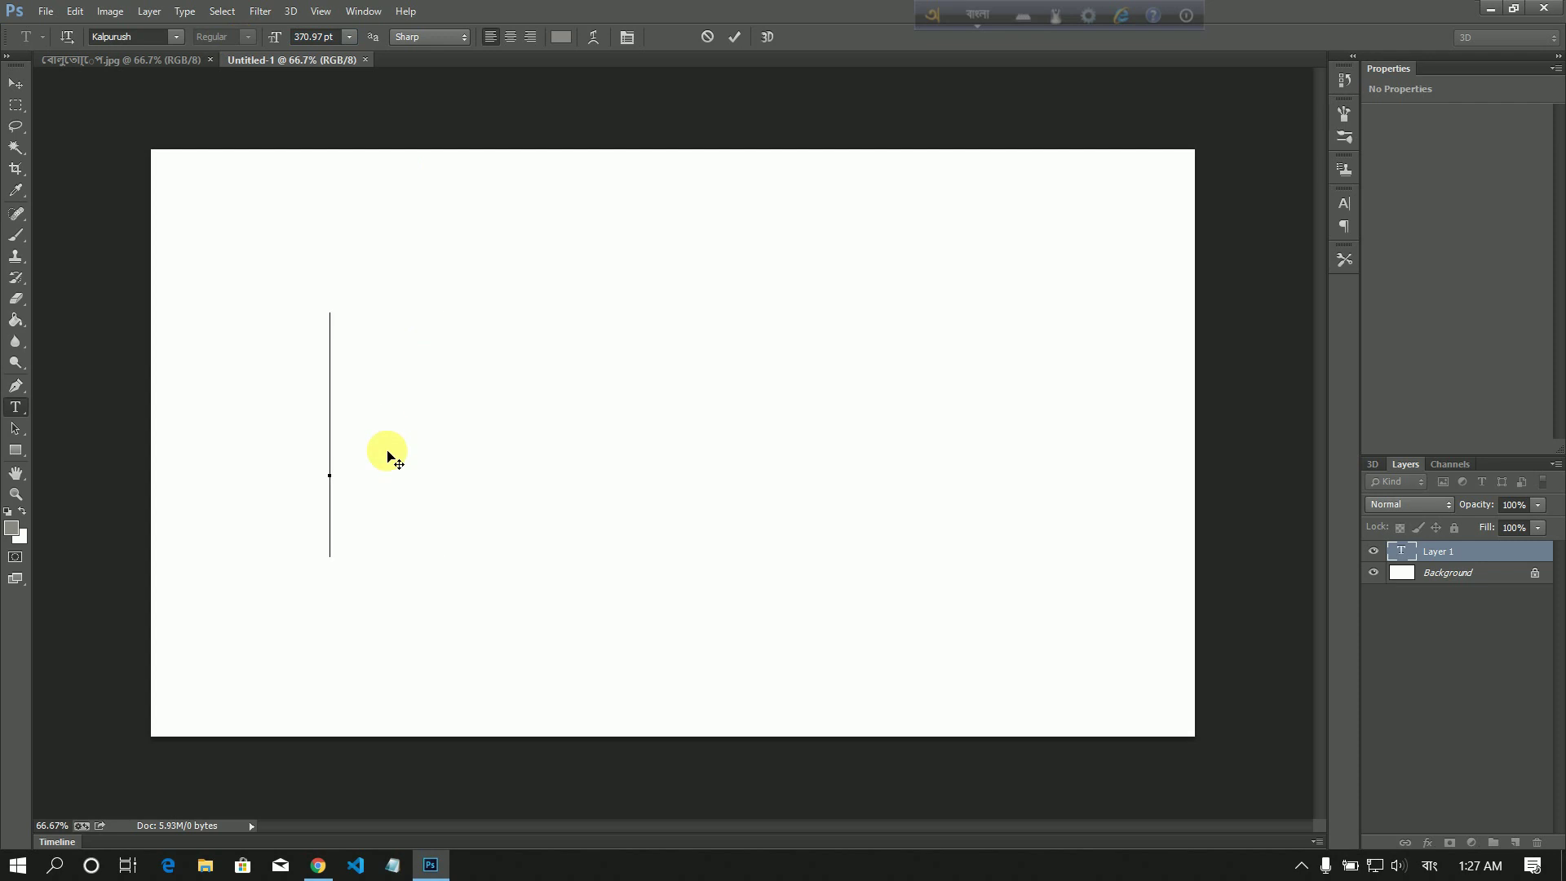
{"action": "type", "text": "banglade"}
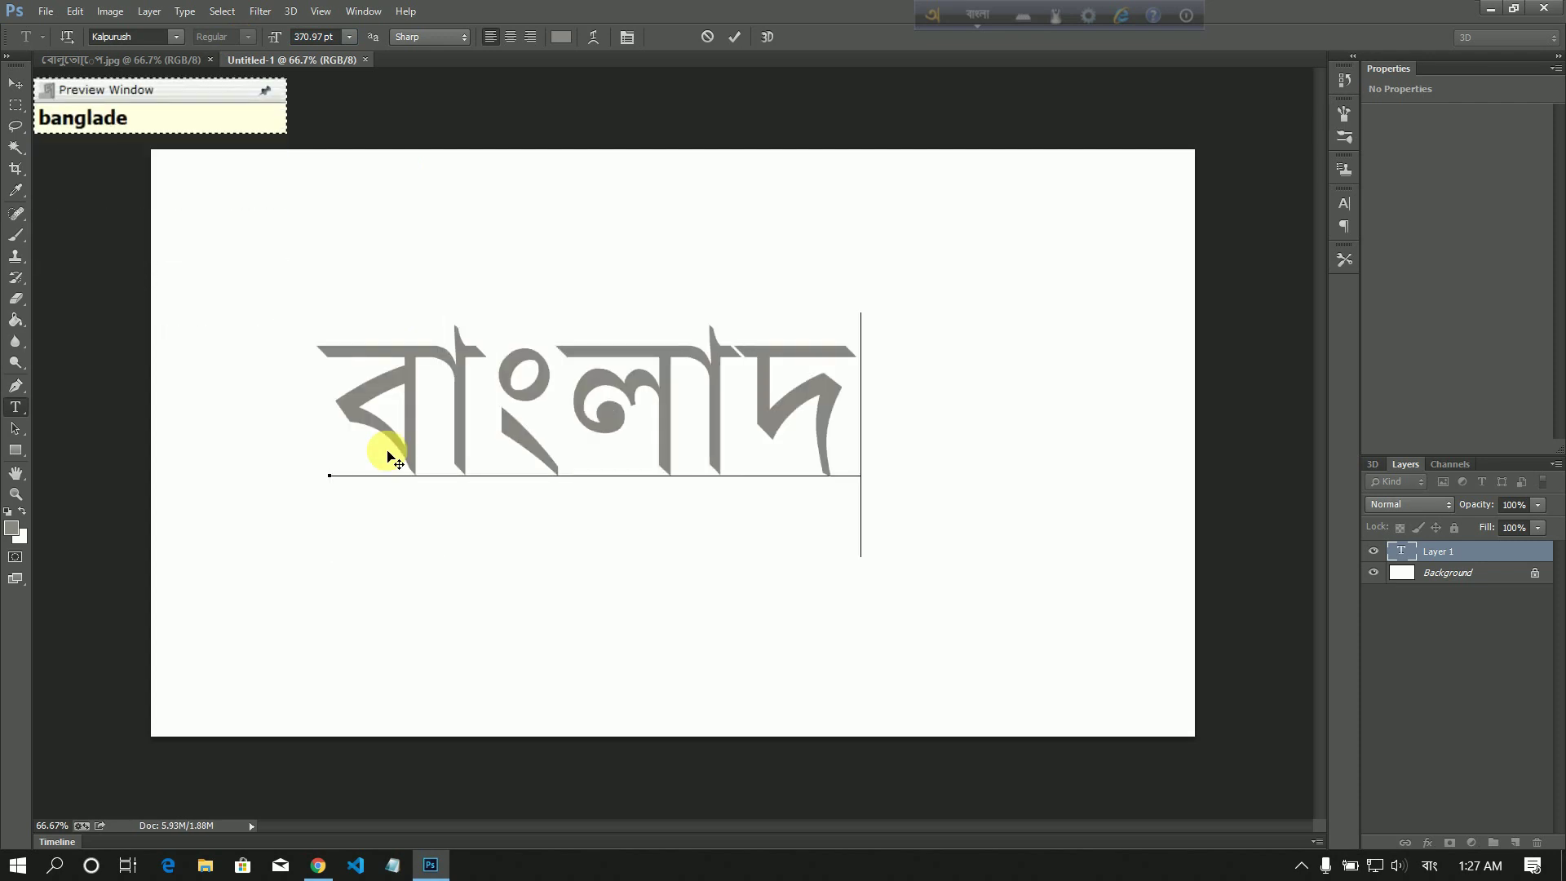
{"action": "type", "text": "sh"}
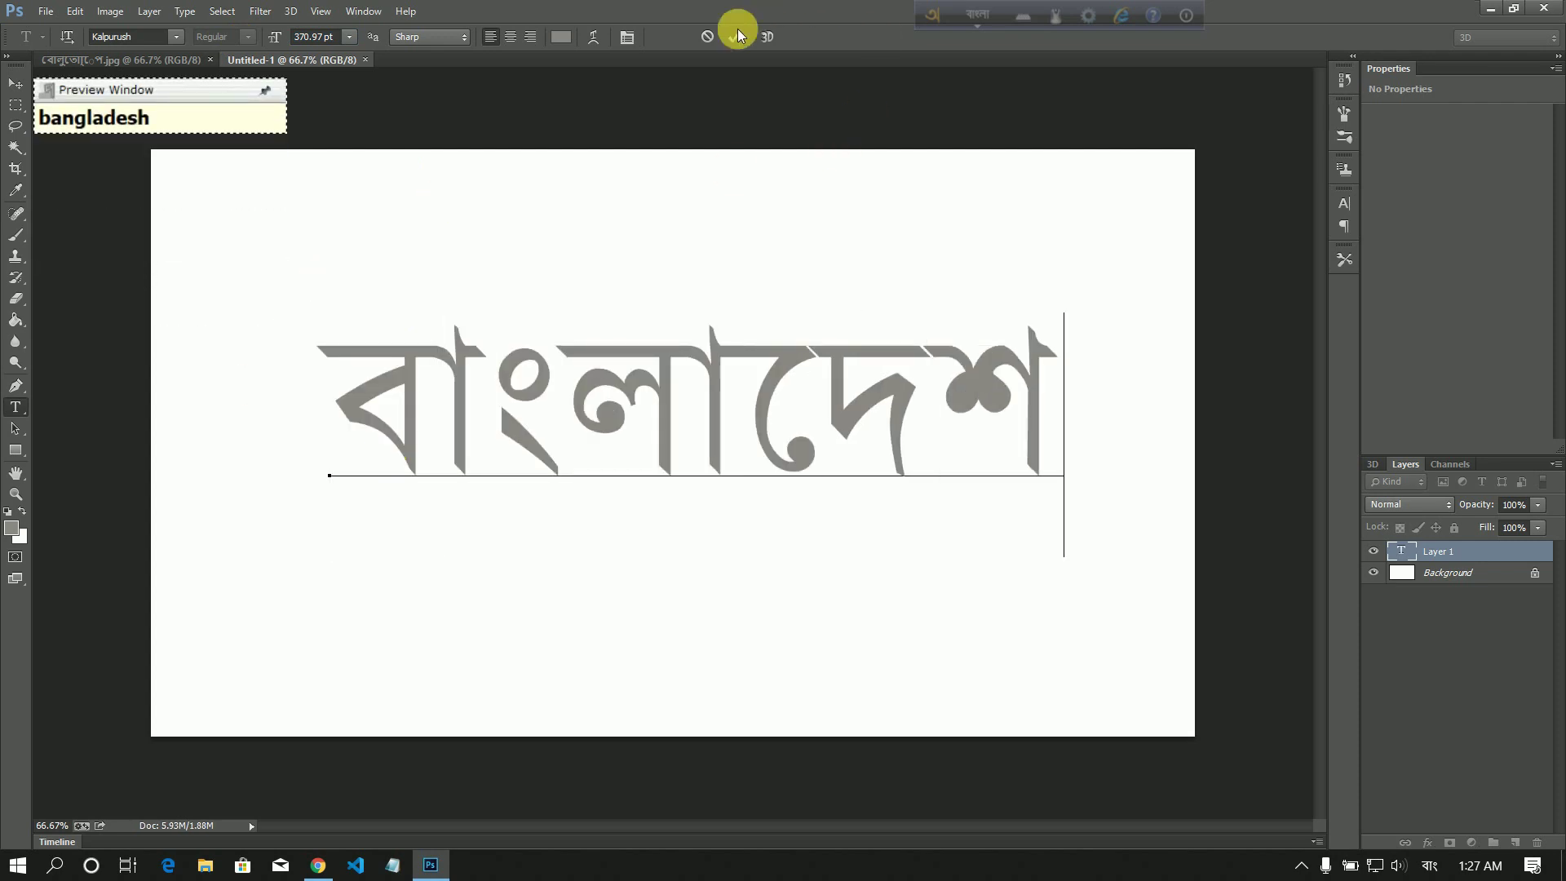
{"action": "left_click", "coordinate": [736, 36]}
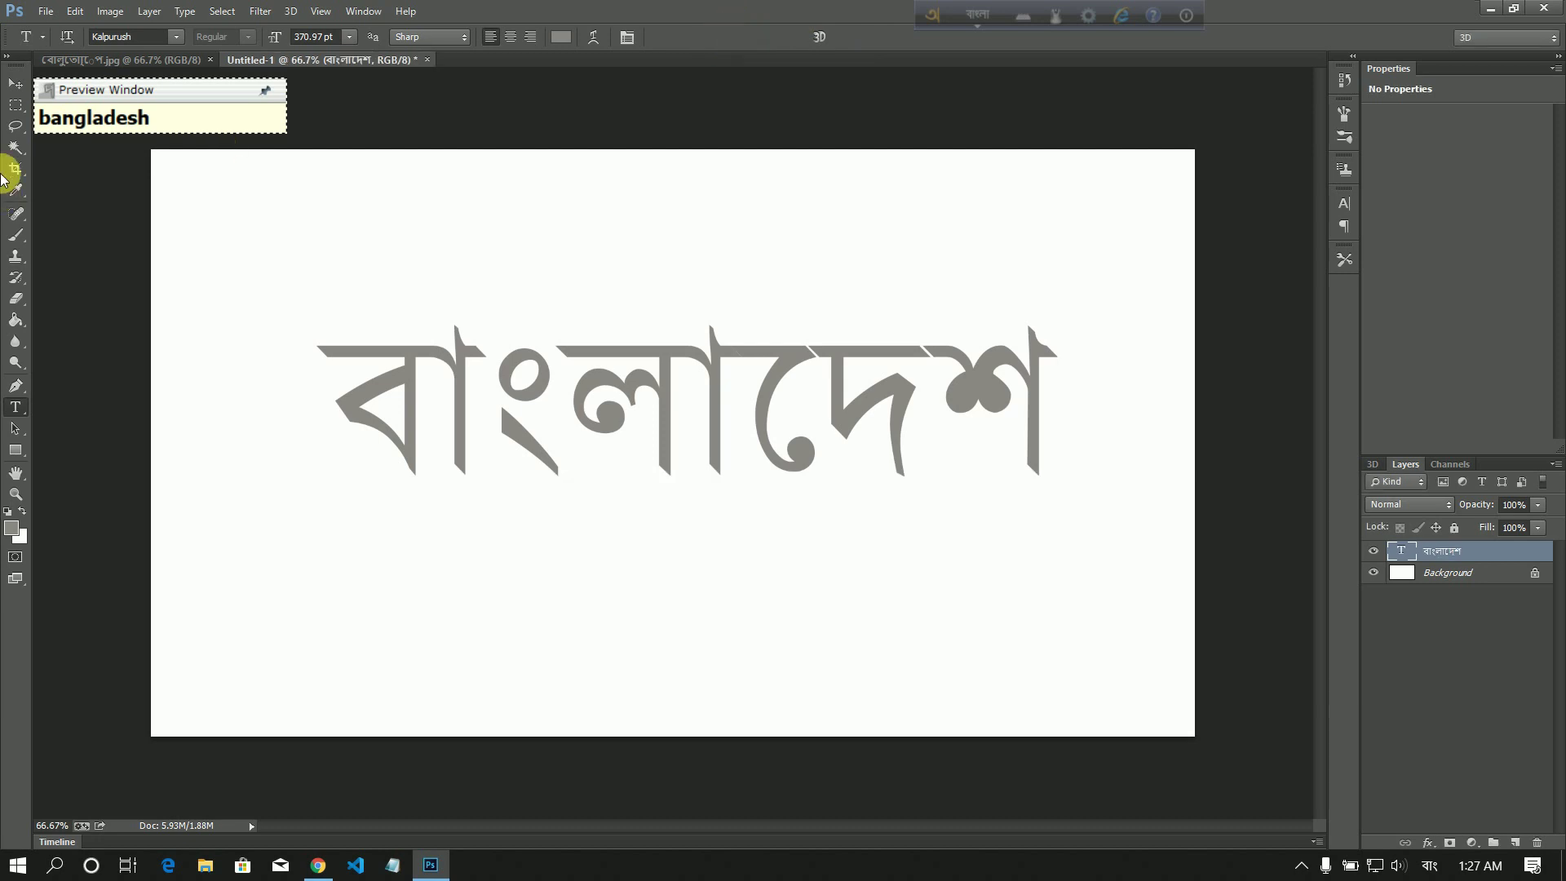
{"action": "left_click", "coordinate": [17, 85]}
{"action": "left_click_drag", "start_coordinate": [731, 359], "coordinate": [697, 368]}
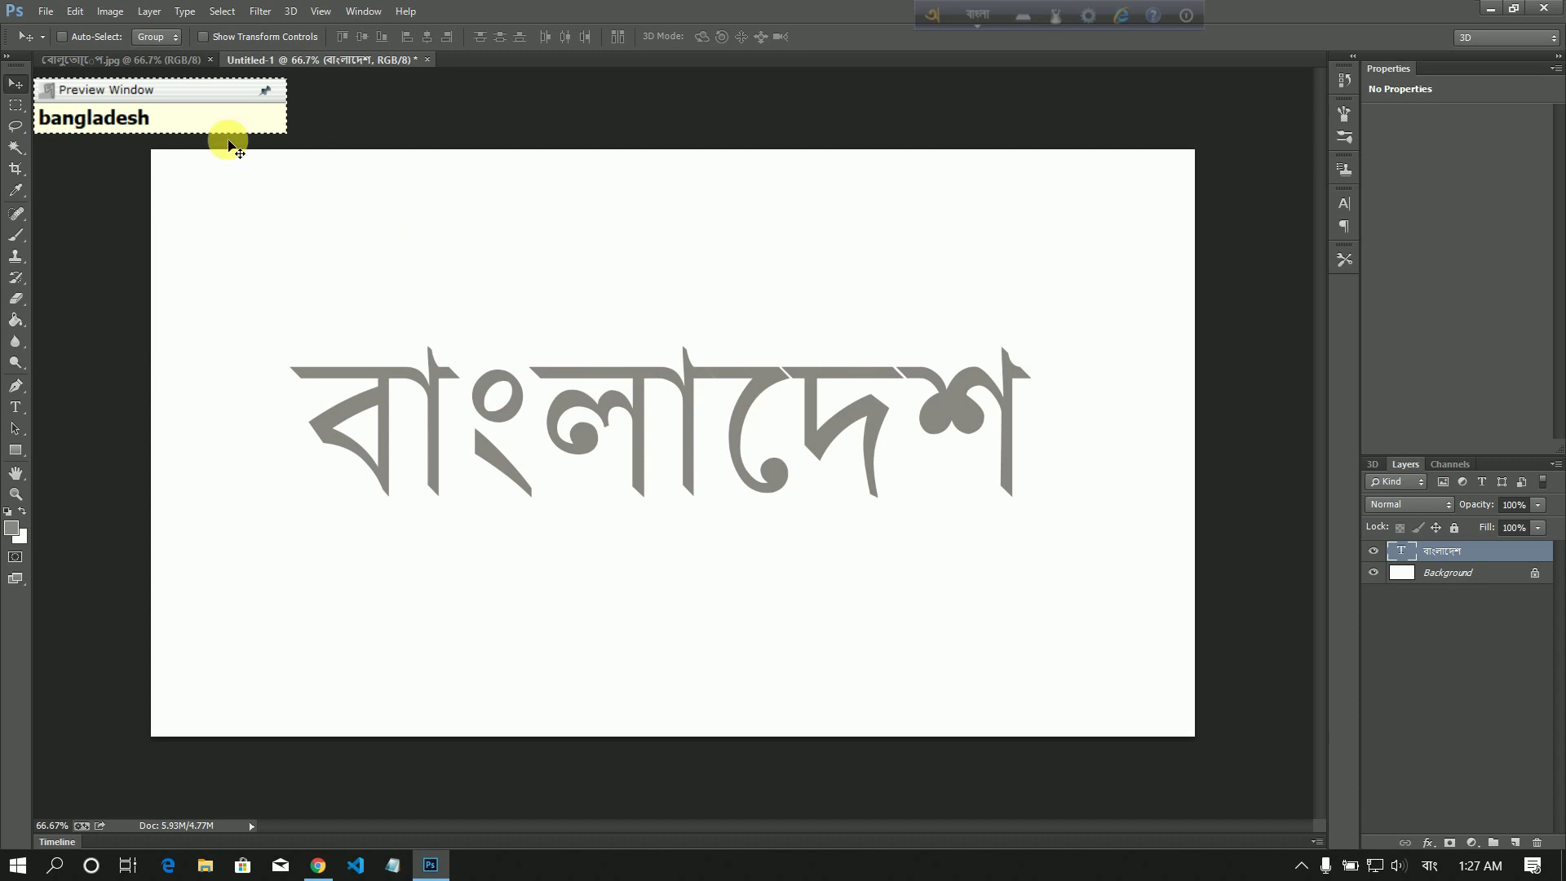
- Convert the বাংলাদেশ text layer with New 3D Extrusion from Selected Layer
{"action": "left_click", "coordinate": [164, 85]}
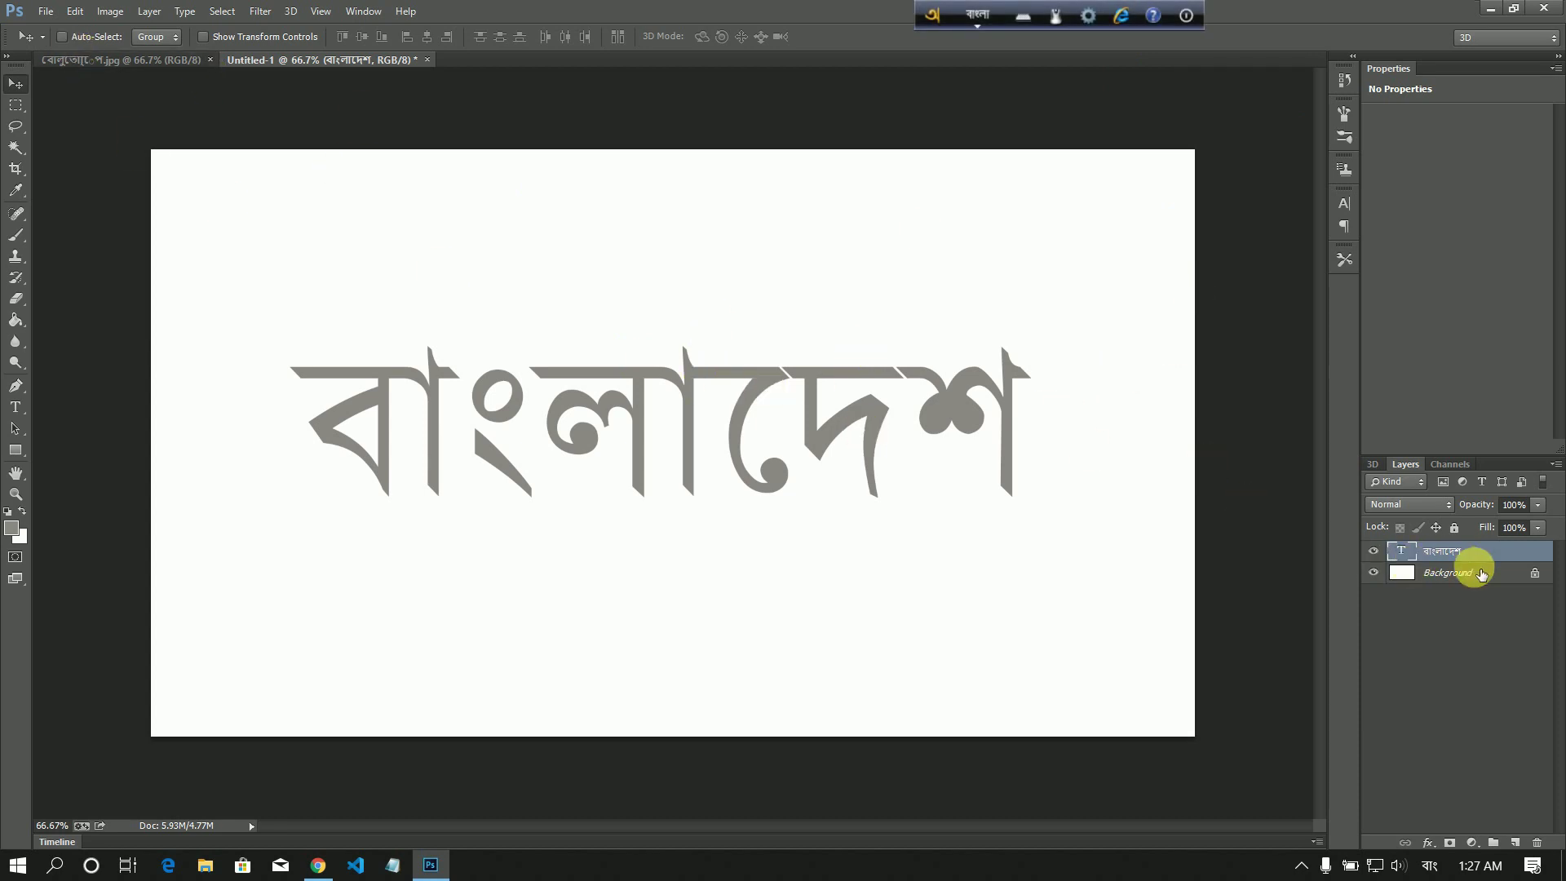
{"action": "right_click", "coordinate": [1448, 558]}
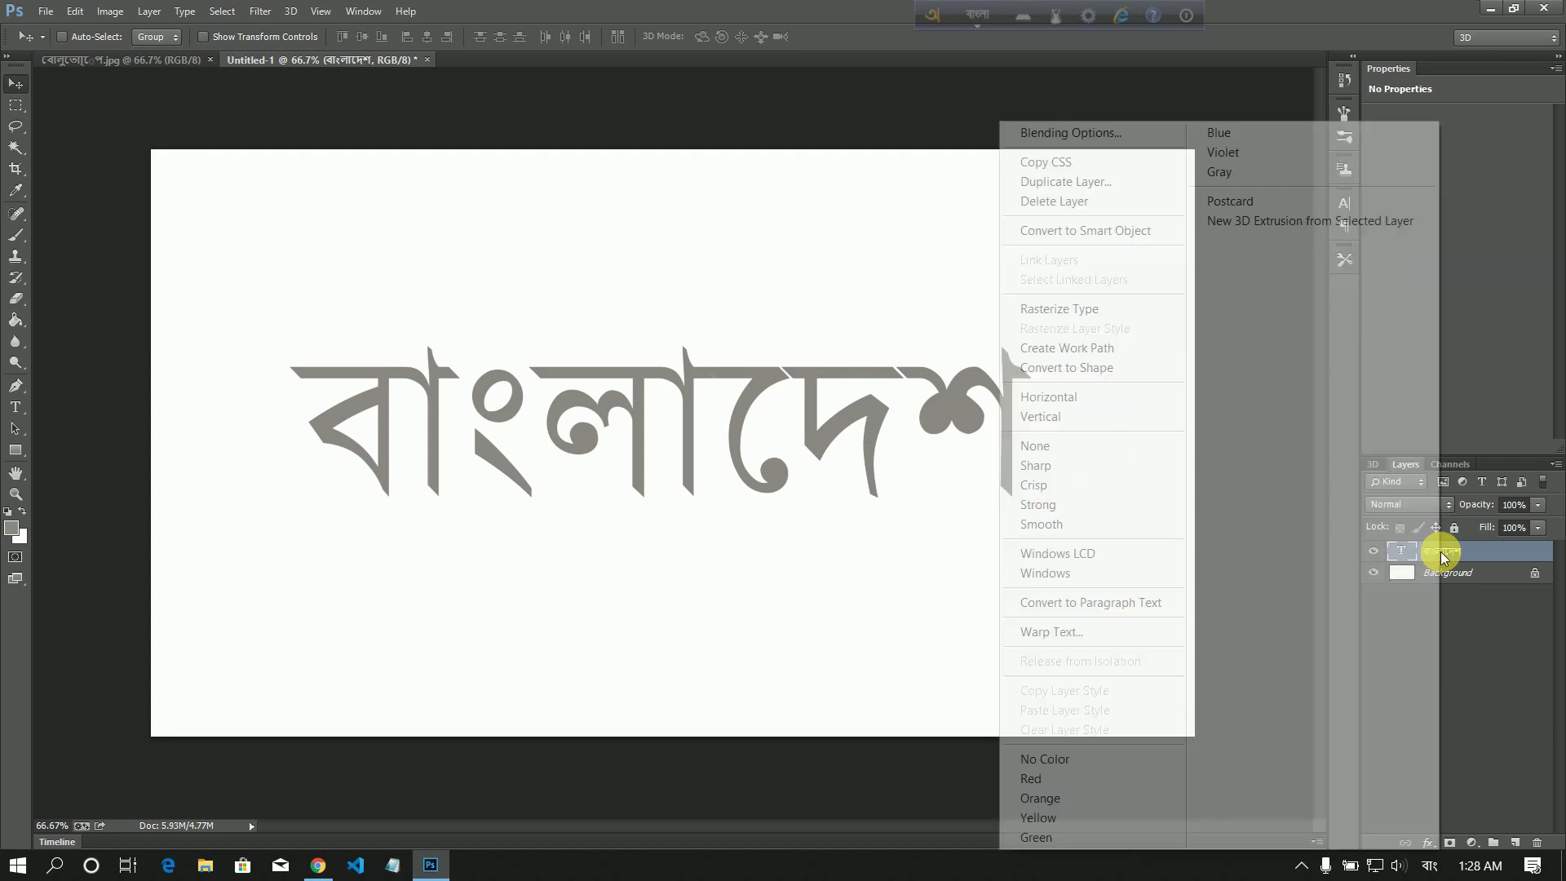
{"action": "left_click", "coordinate": [1281, 222]}
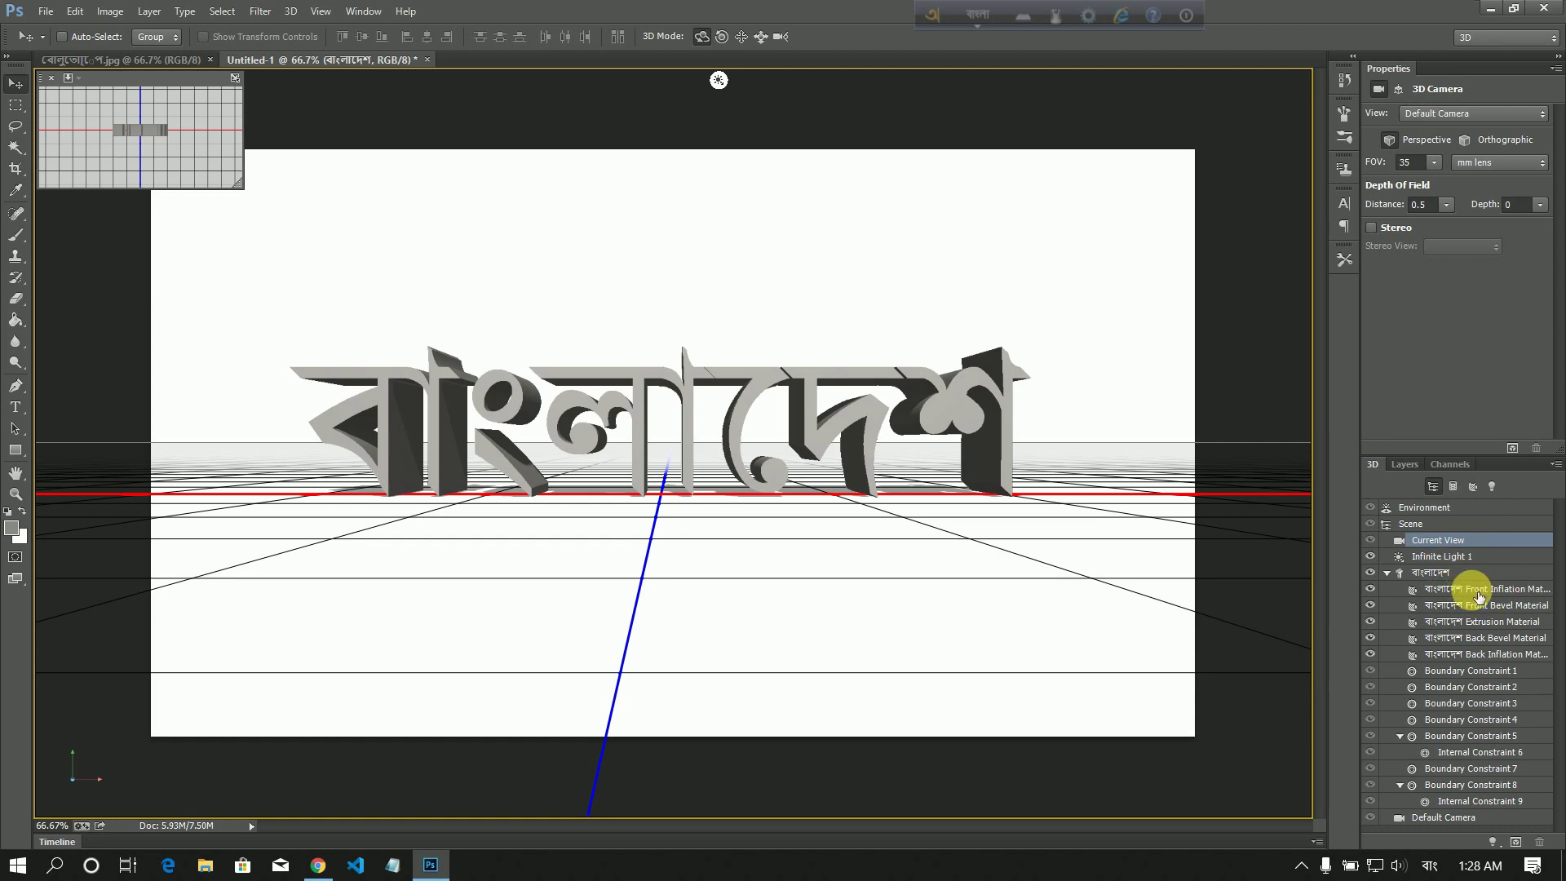
- Apply the blue material preset to the Front Inflation Material
{"action": "left_click", "coordinate": [1480, 589]}
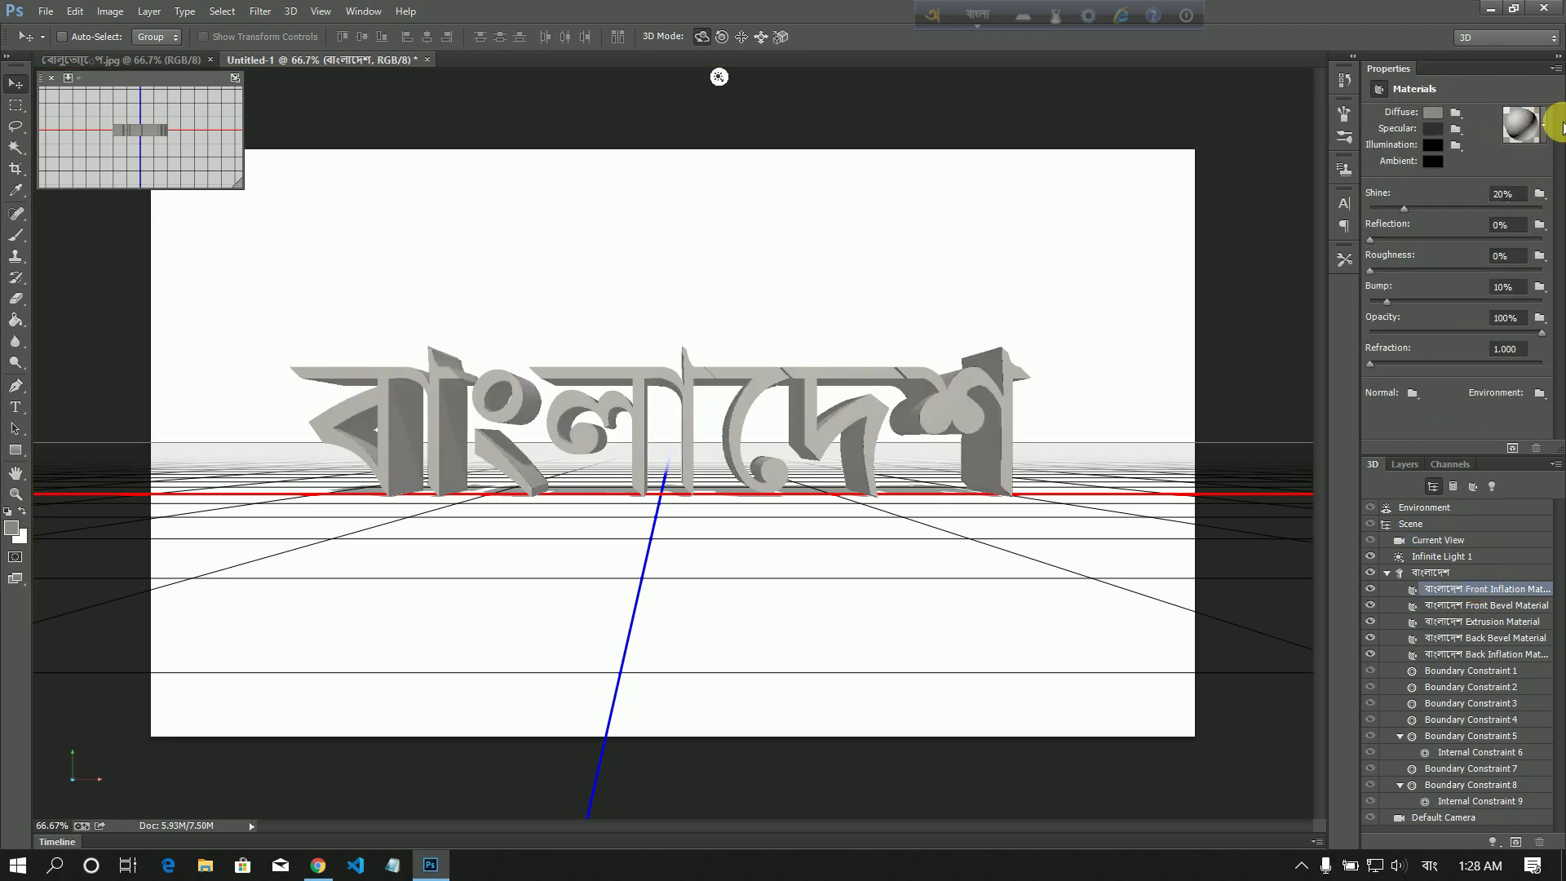
{"action": "left_click", "coordinate": [1542, 130]}
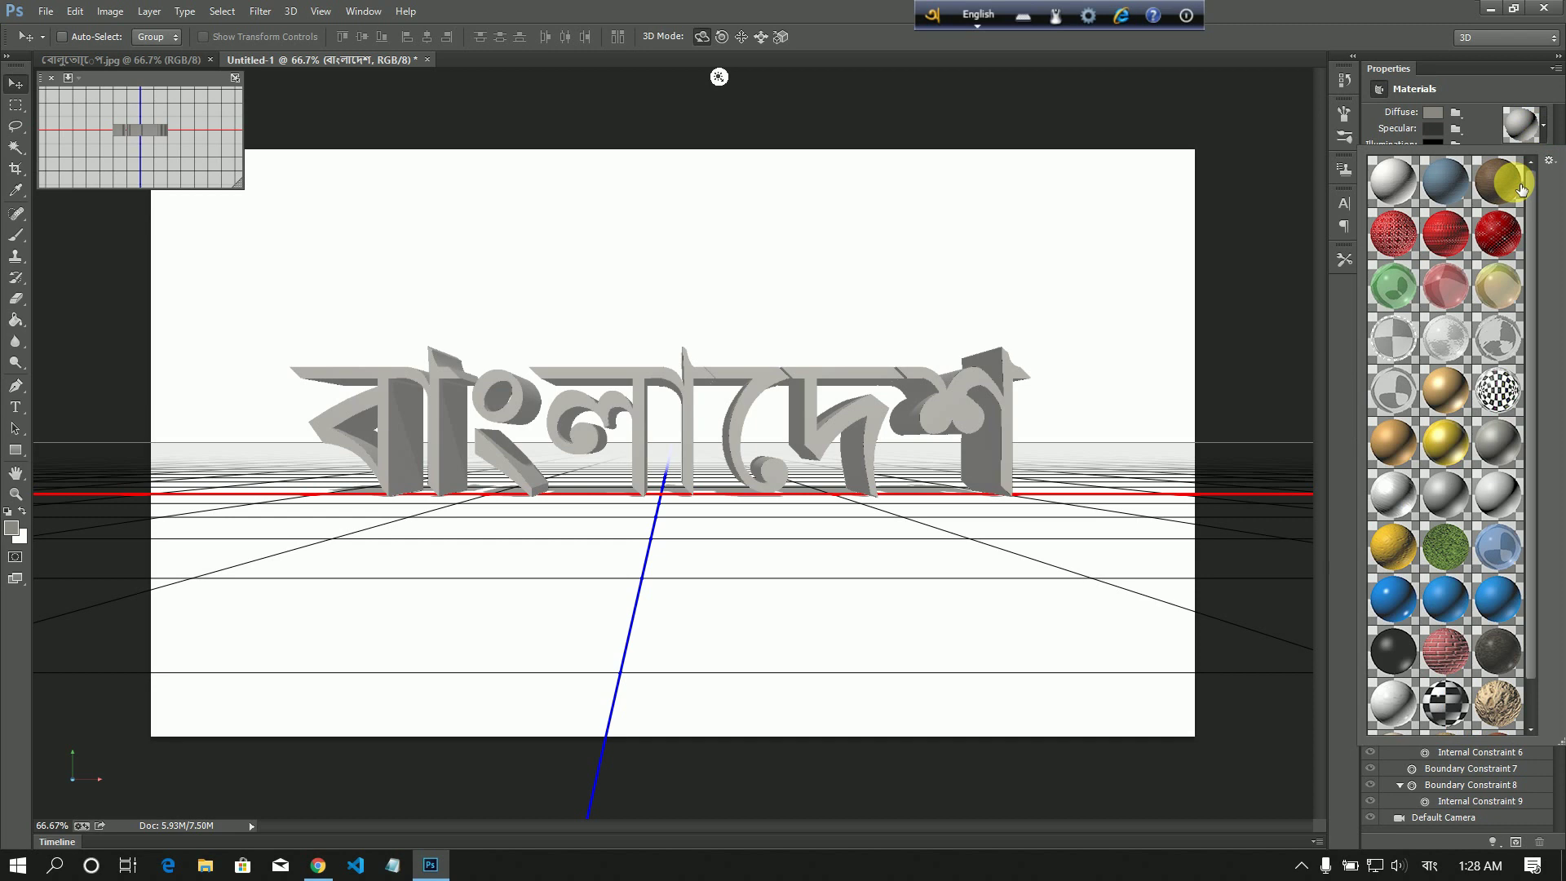
{"action": "left_click", "coordinate": [1395, 599]}
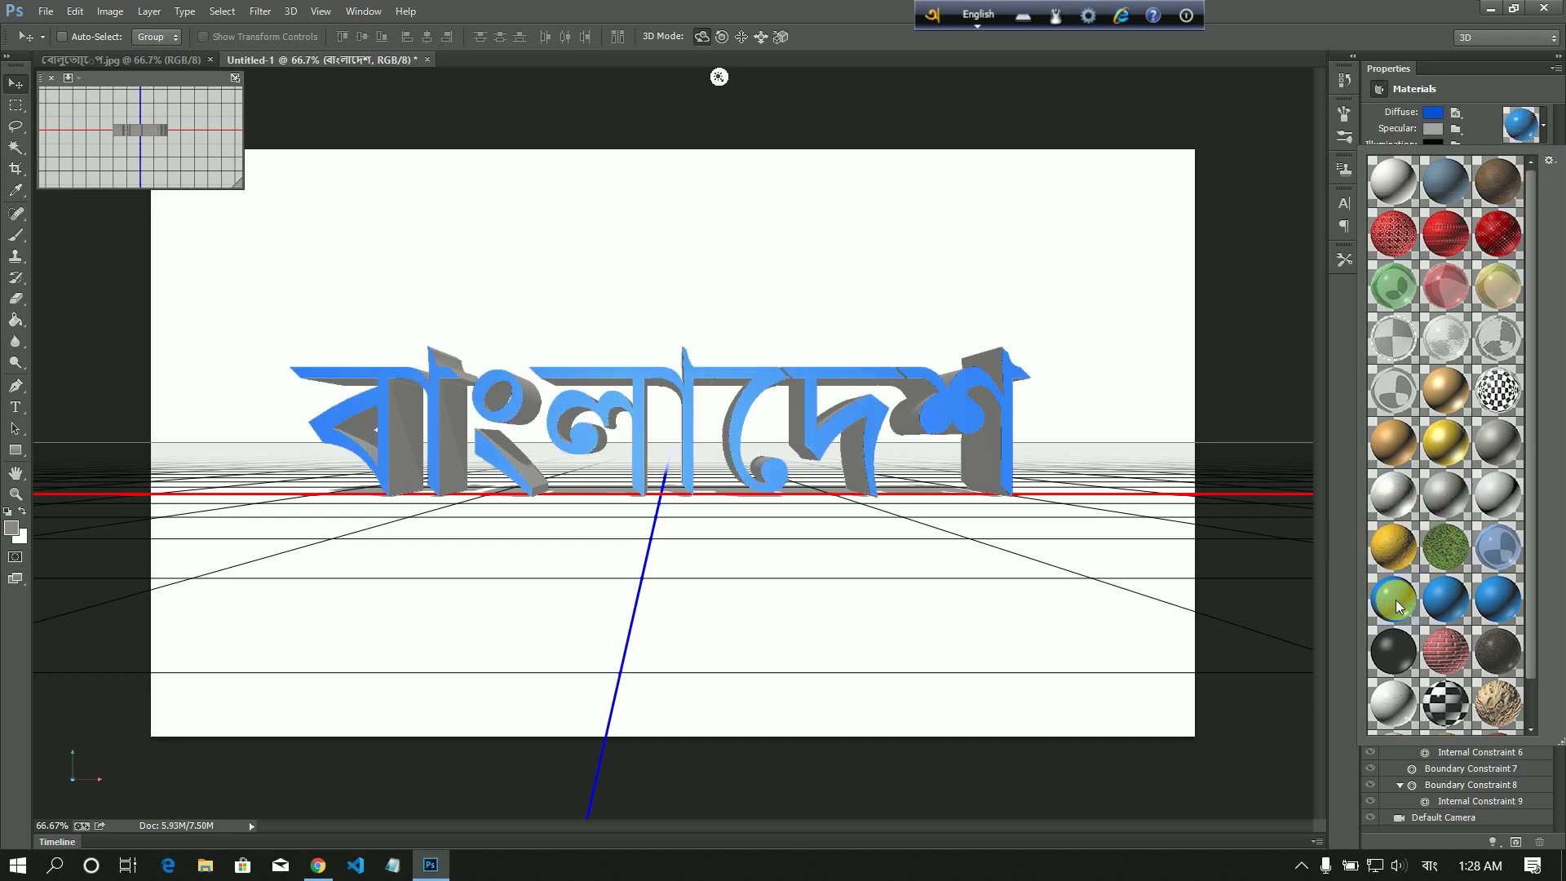
{"action": "left_click", "coordinate": [1281, 33]}
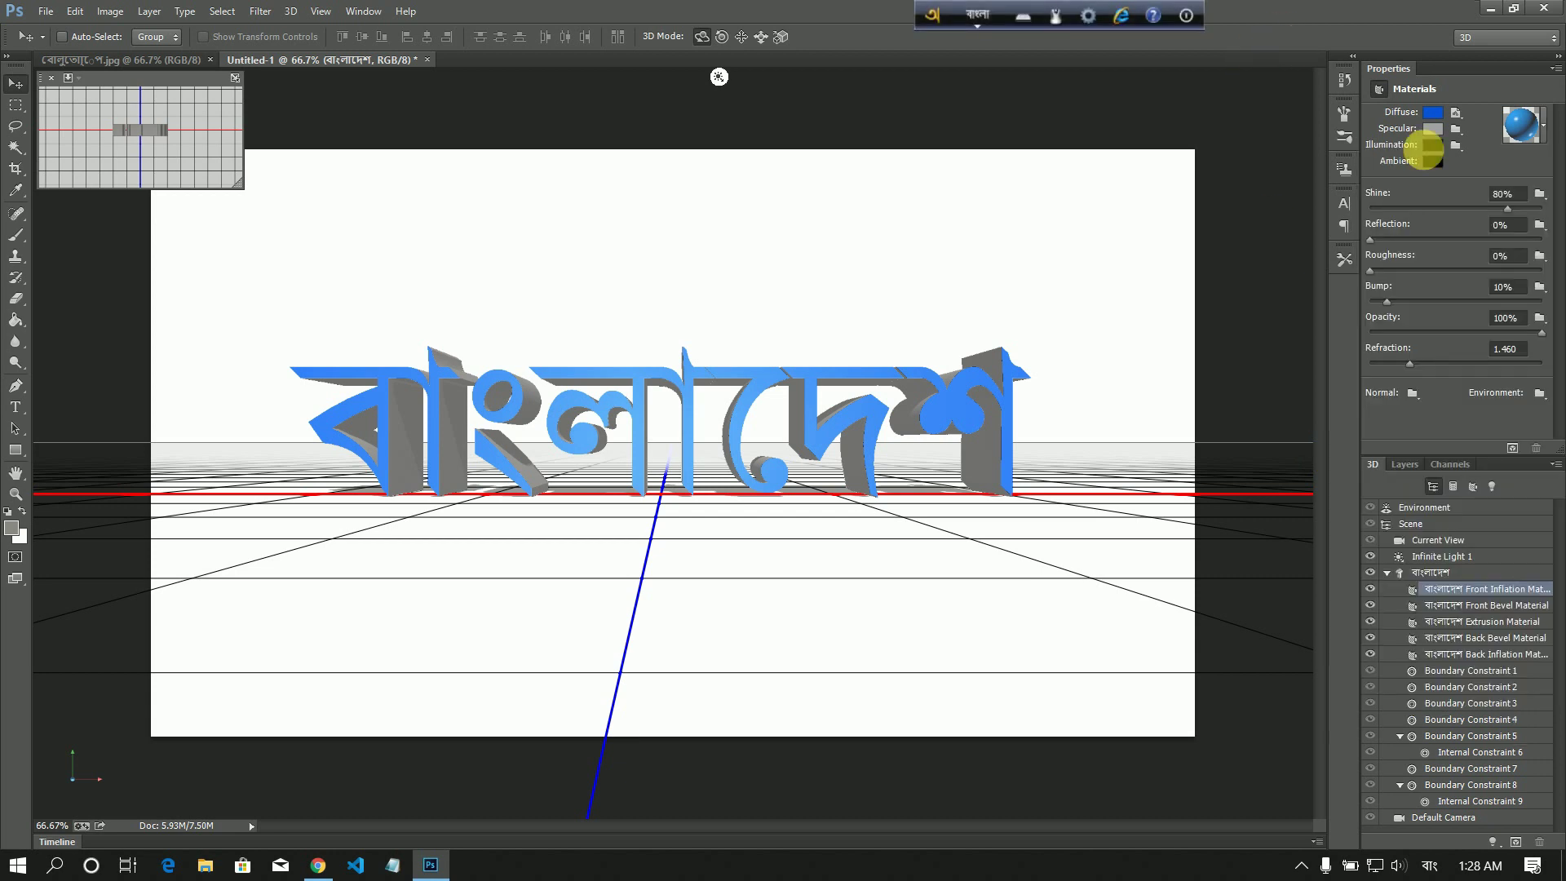
- Apply the gold preset to the Extrusion Material and select the Background layer
{"action": "left_click", "coordinate": [1492, 624]}
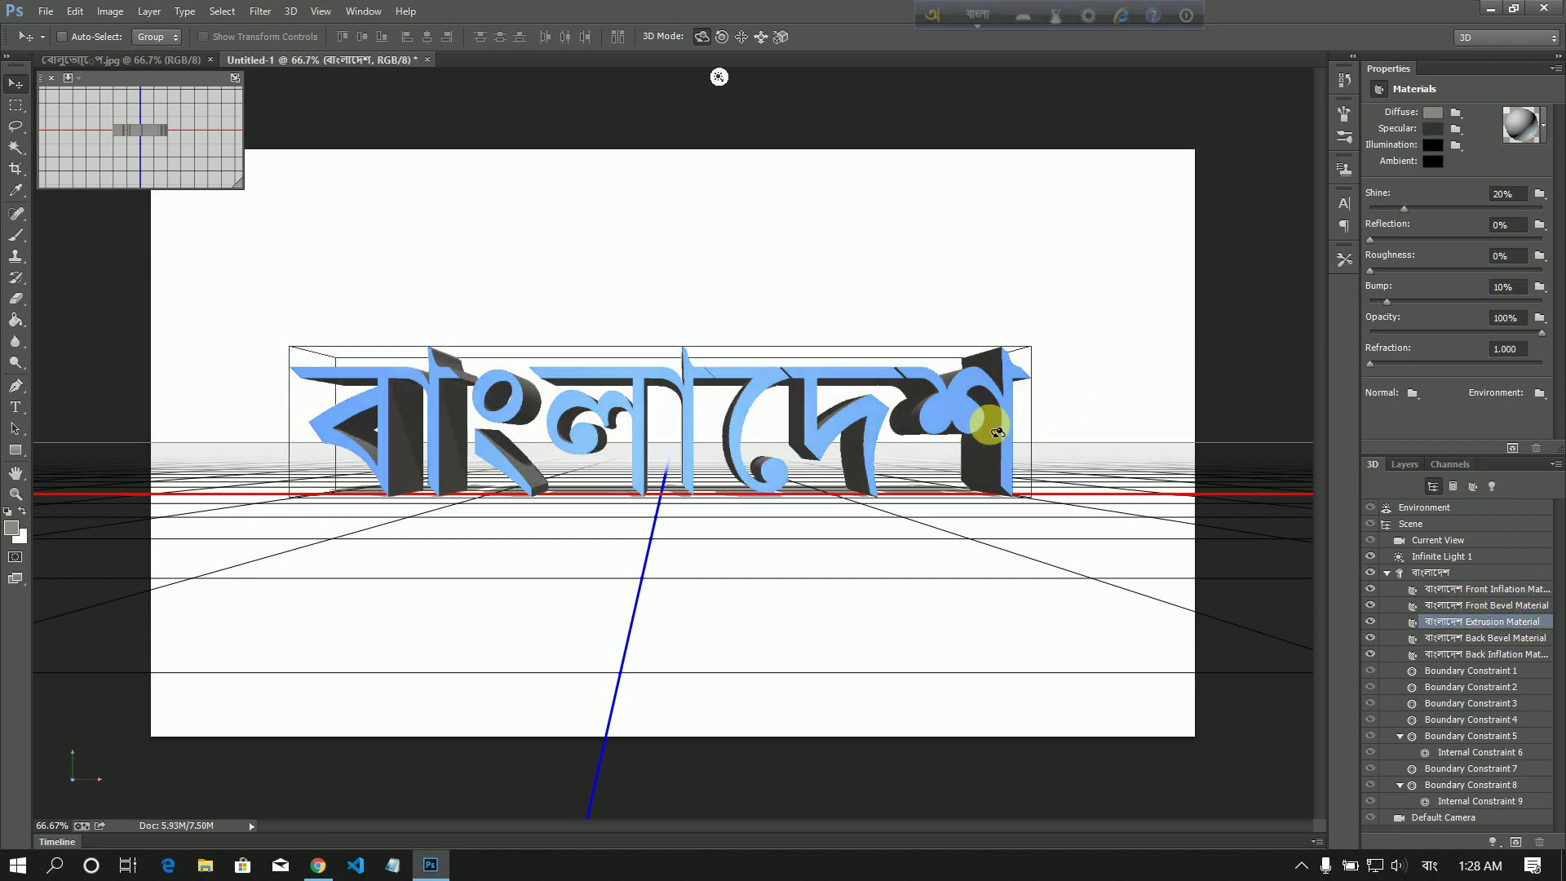
{"action": "left_click", "coordinate": [1542, 130]}
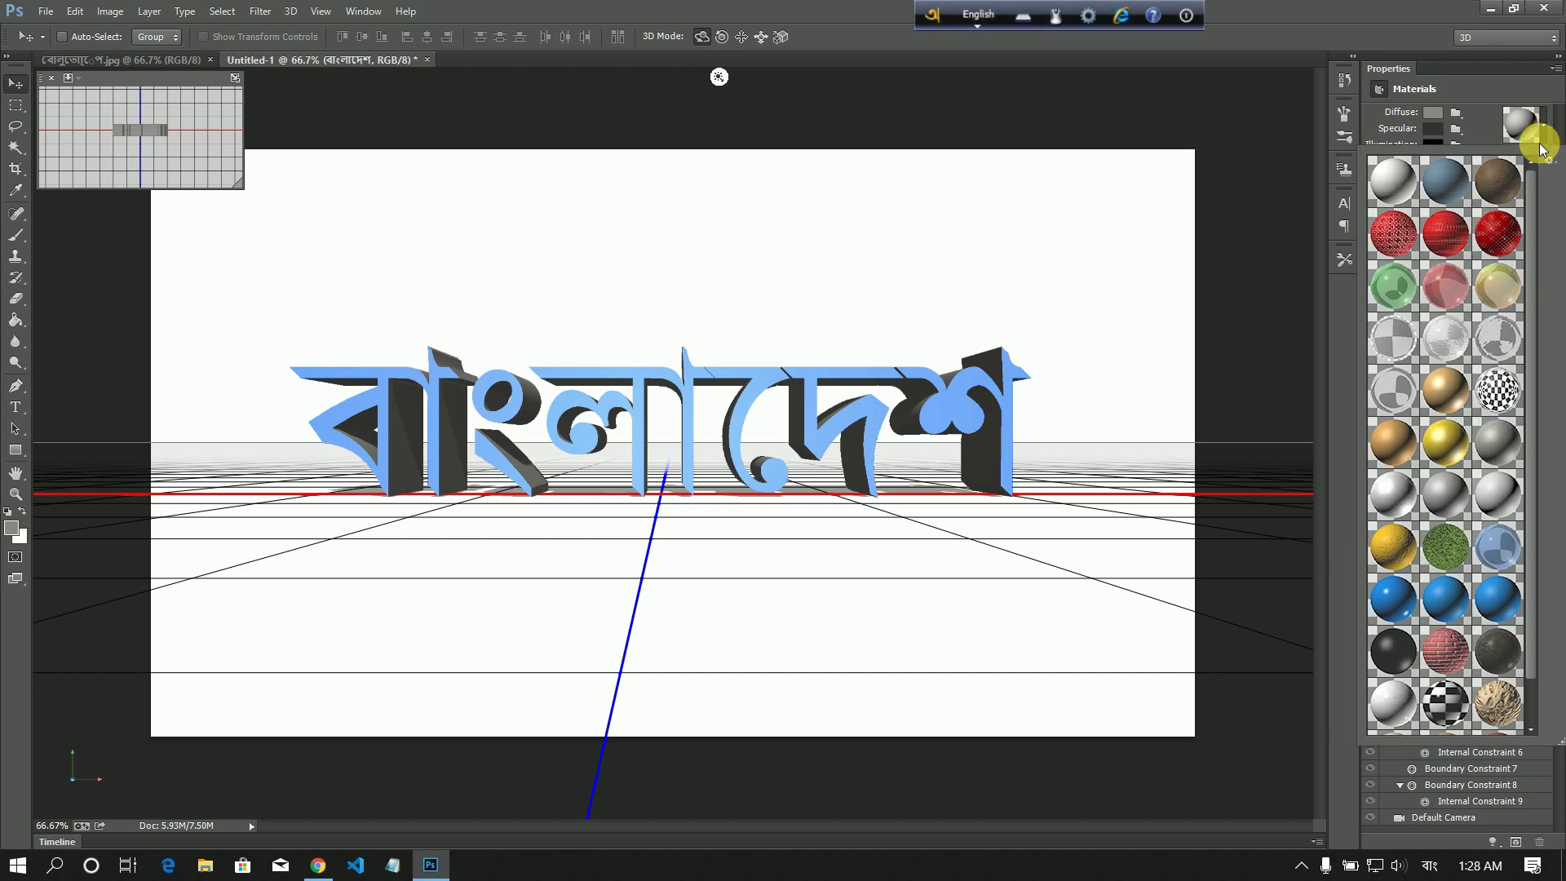
{"action": "left_click", "coordinate": [1446, 451]}
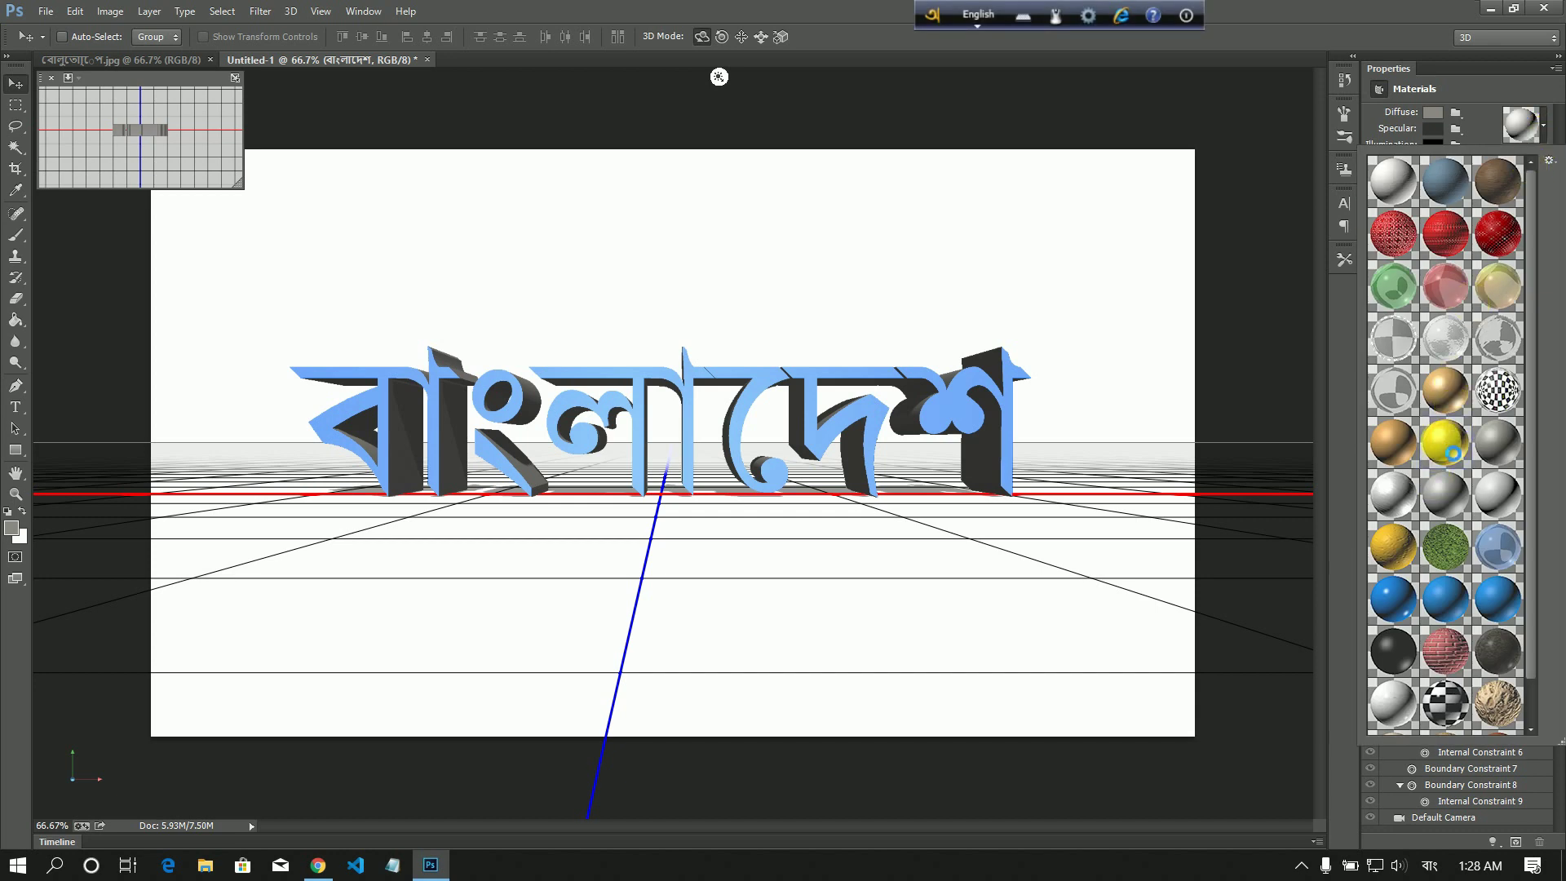
{"action": "left_click", "coordinate": [1465, 54]}
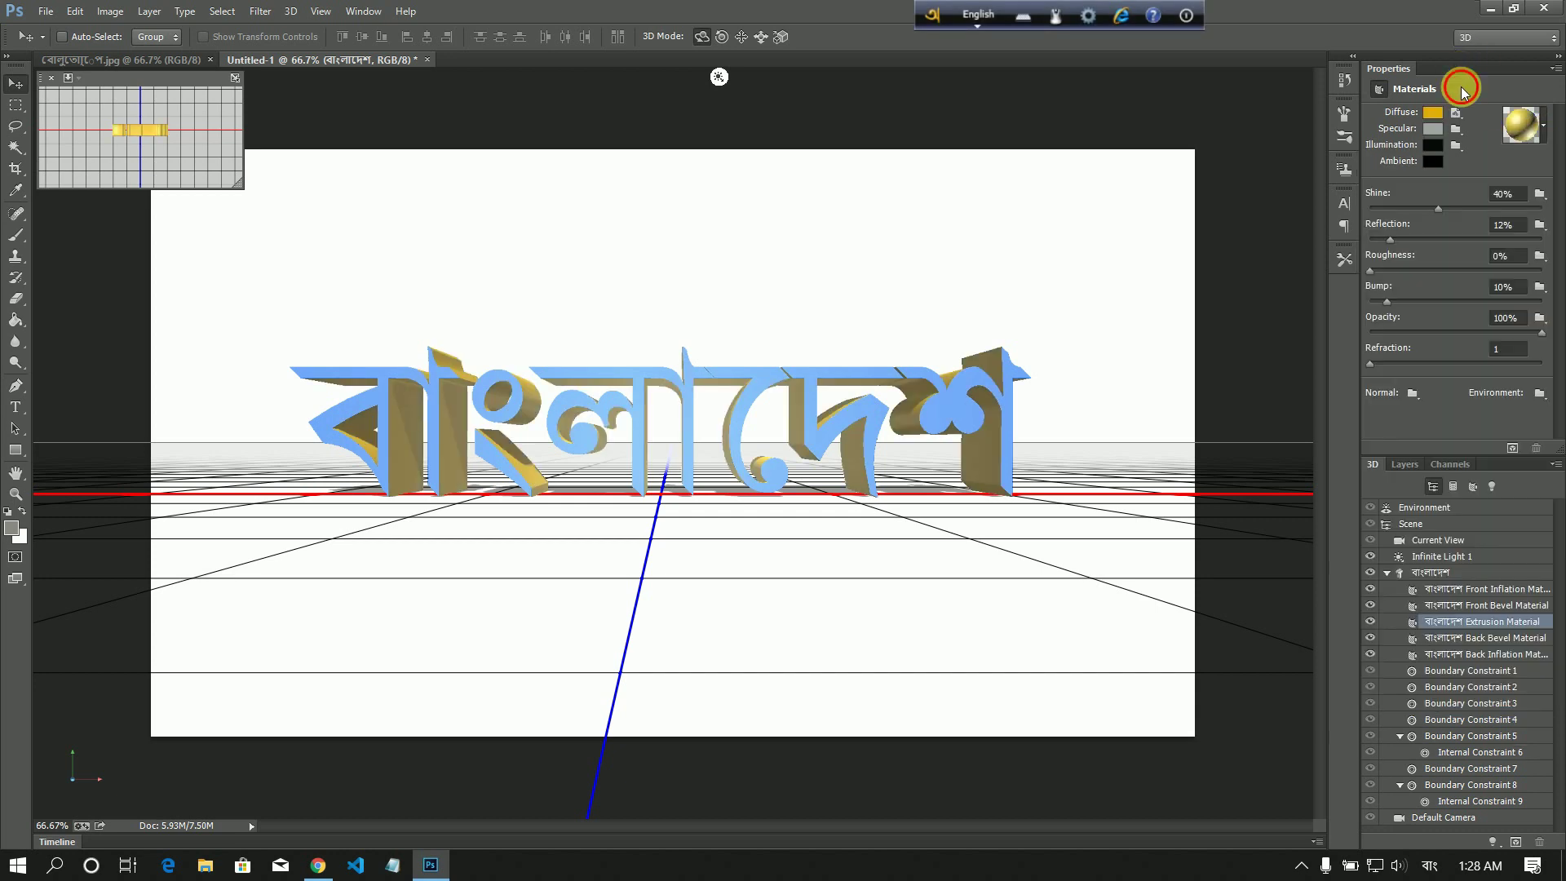
{"action": "left_click", "coordinate": [1405, 464]}
{"action": "left_click", "coordinate": [1460, 652]}
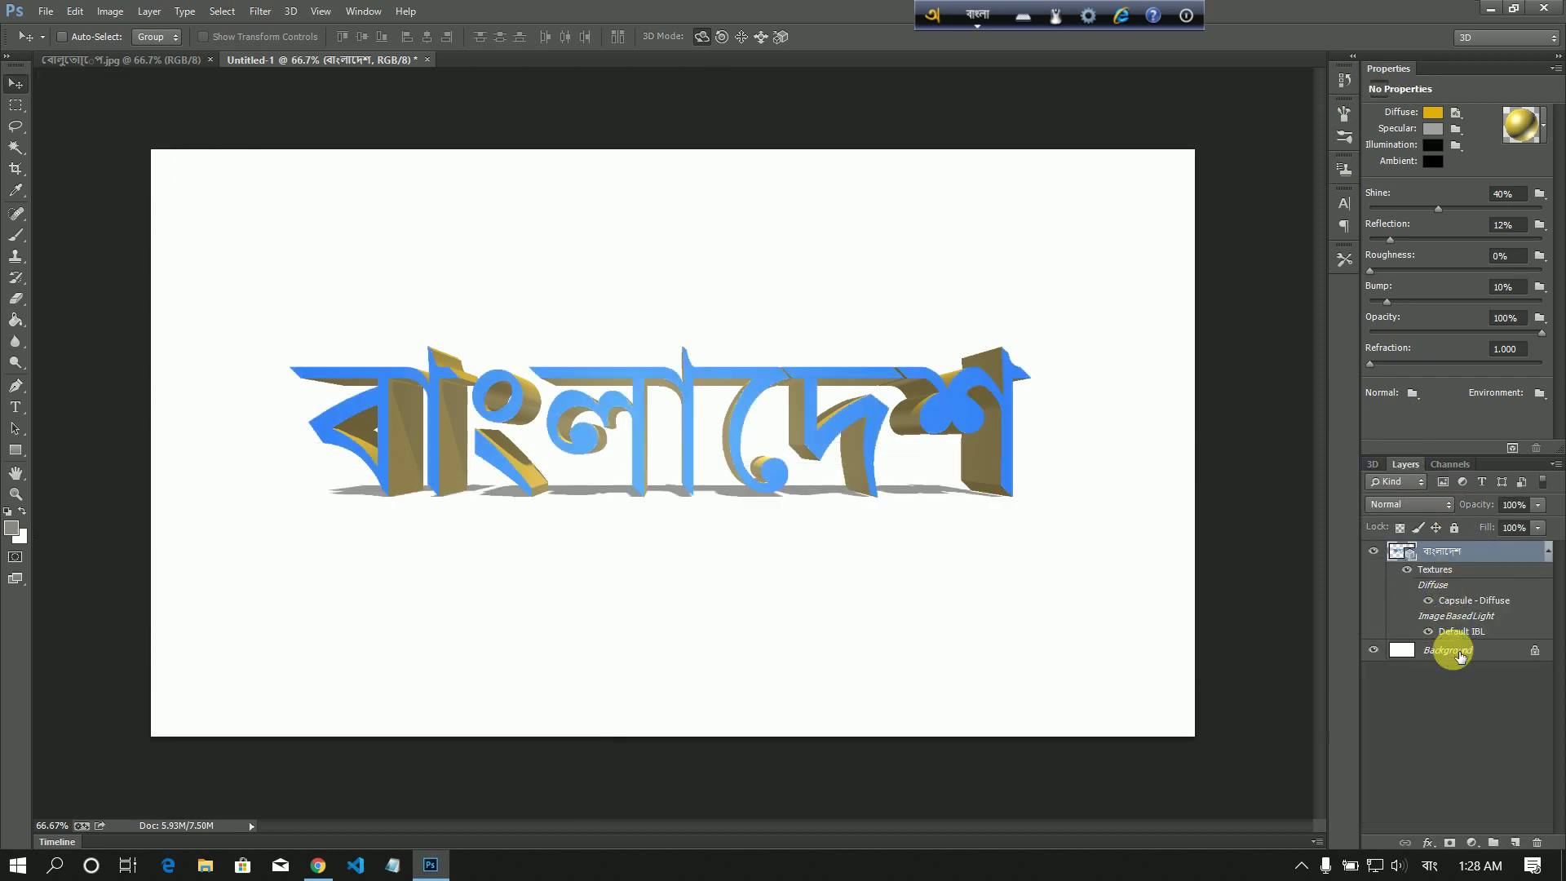
- Turn the Background into a 3D postcard and select it with the বাংলাদেশ layer
{"action": "right_click", "coordinate": [1460, 653]}
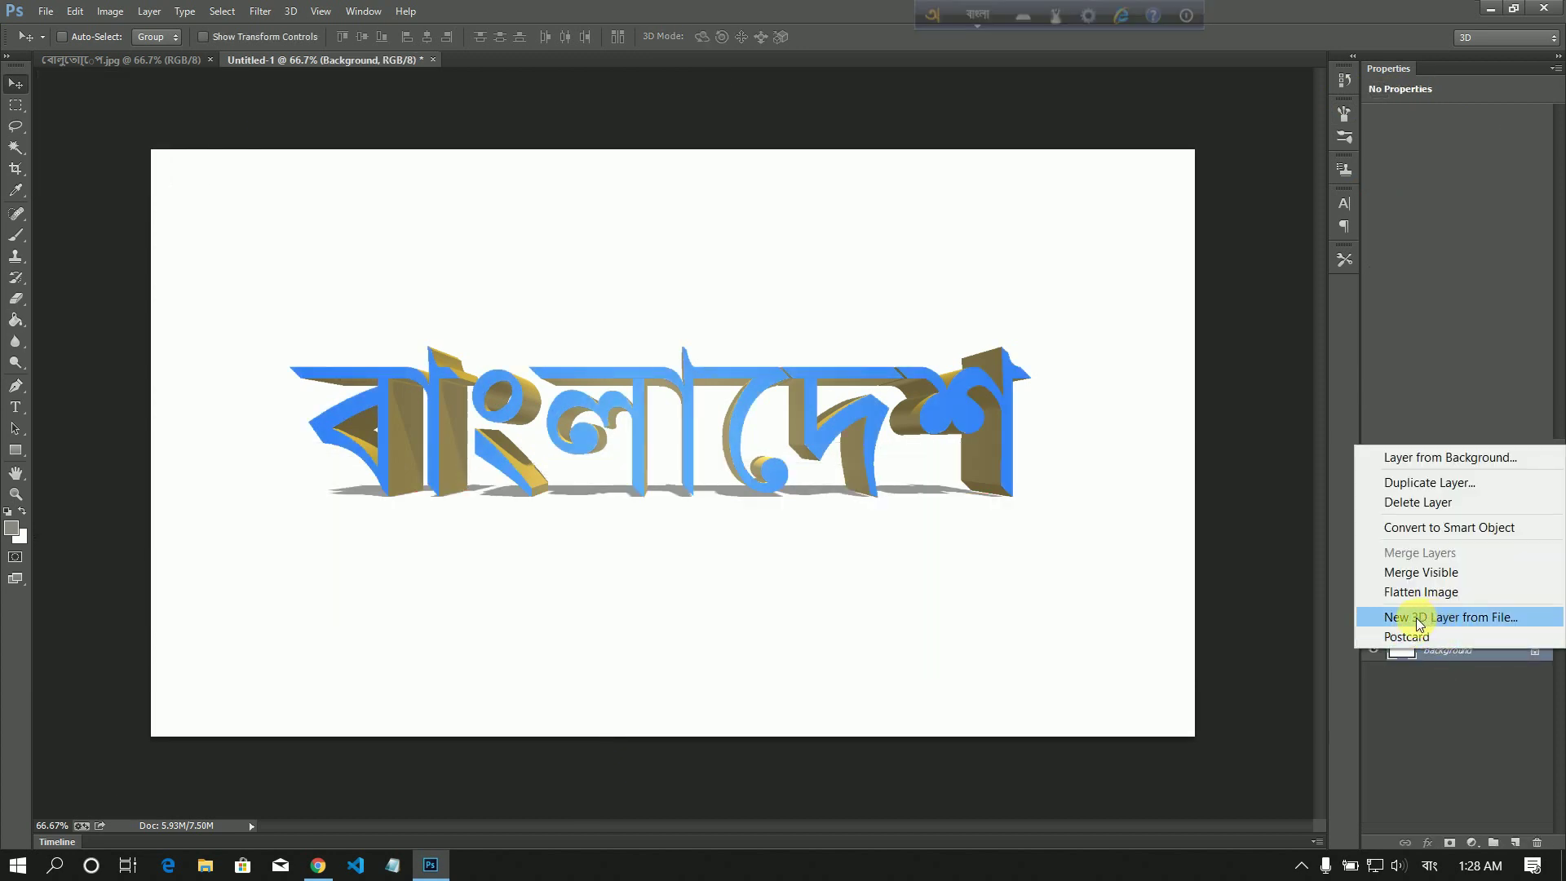
{"action": "left_click", "coordinate": [1438, 619]}
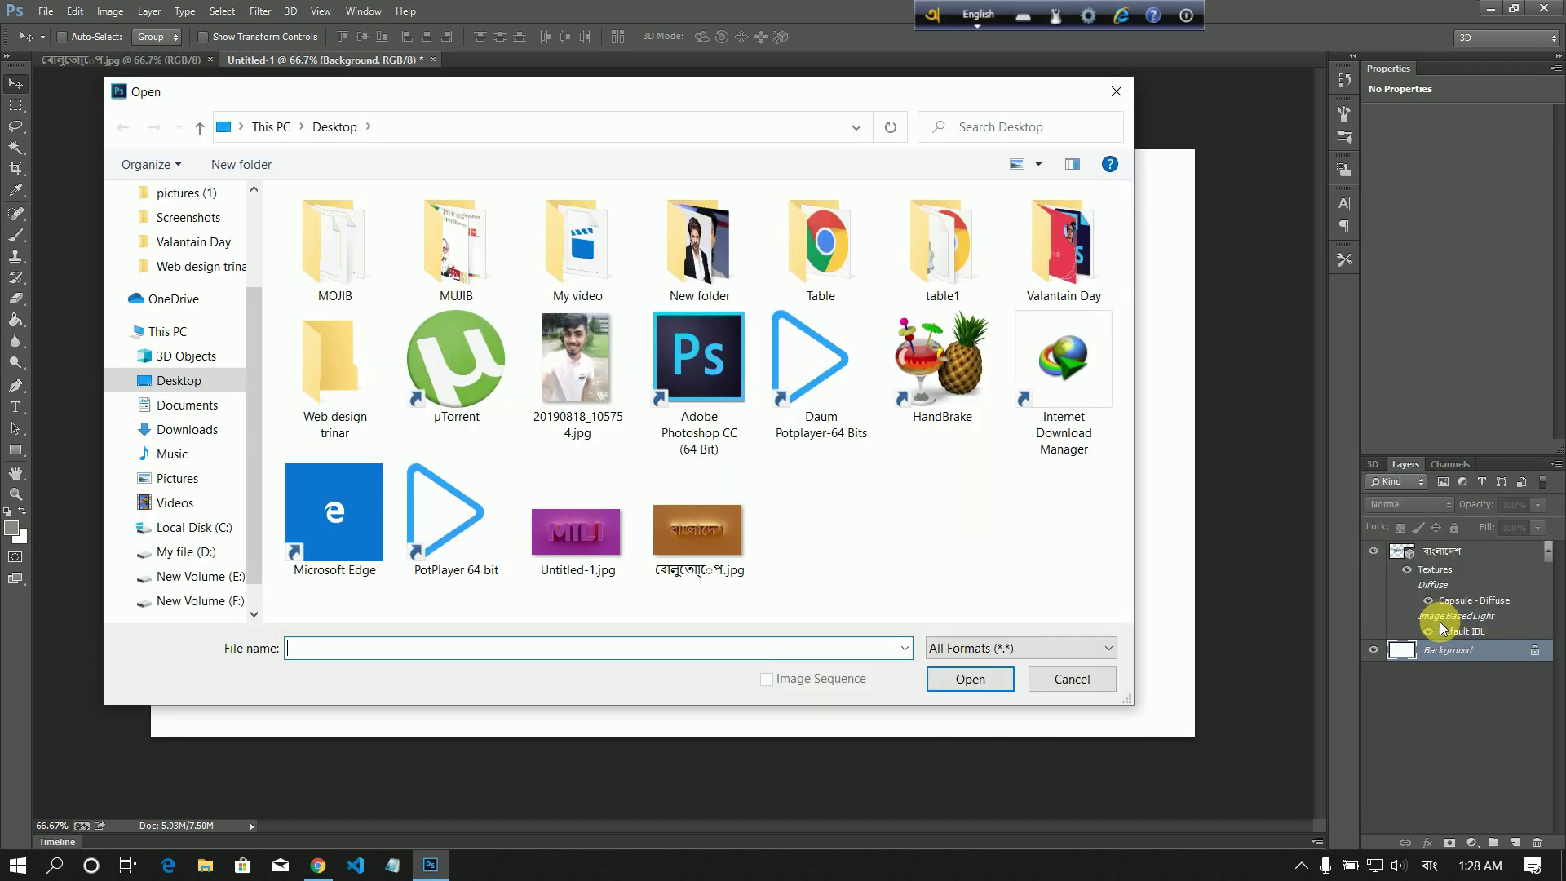
{"action": "left_click", "coordinate": [1117, 92]}
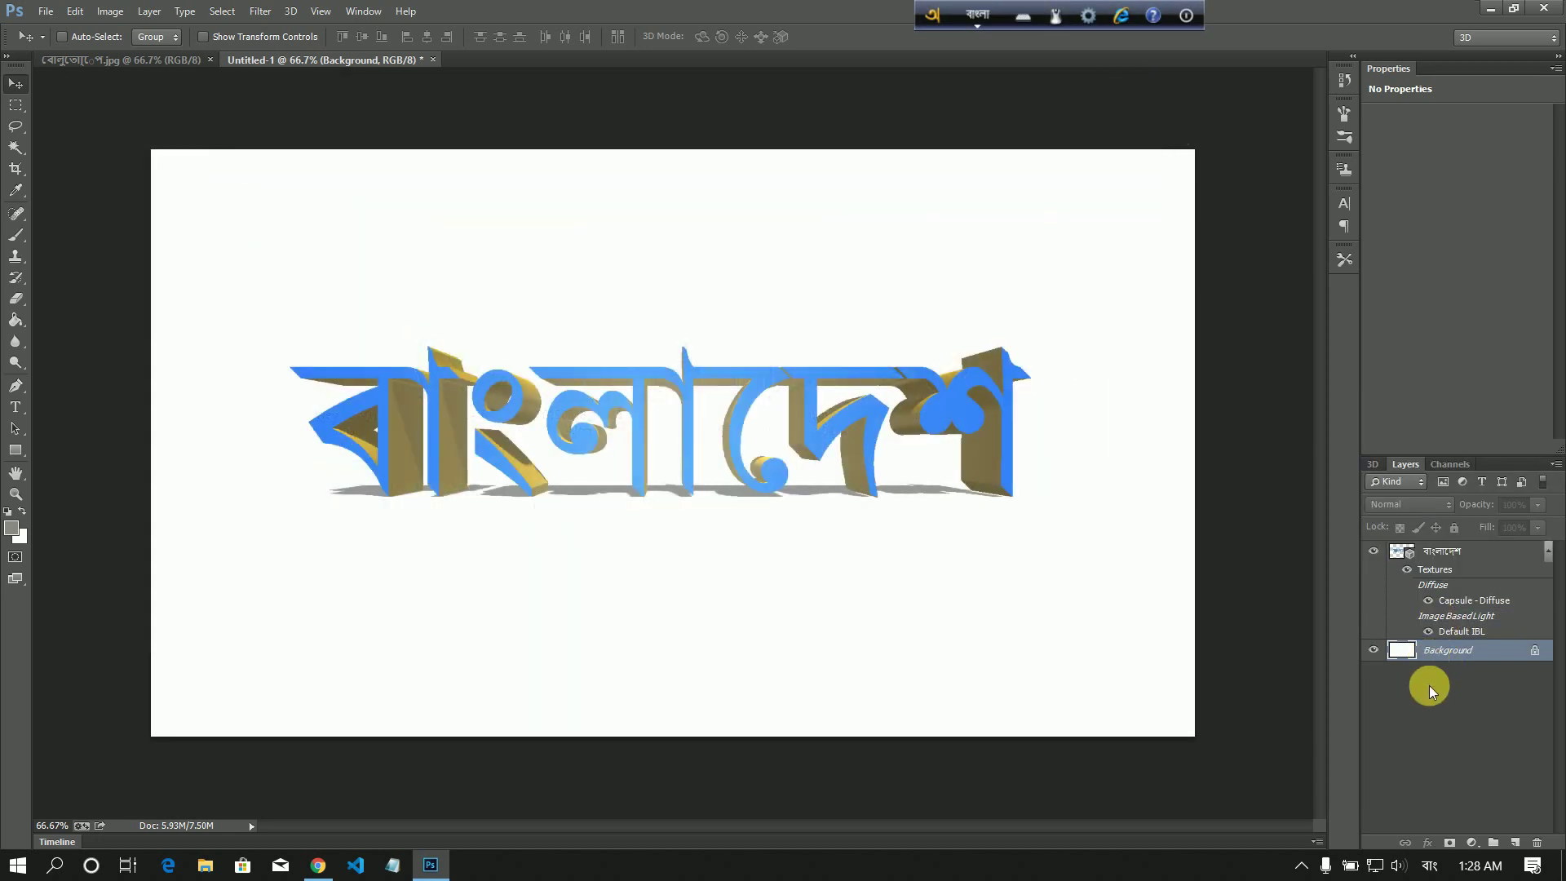
{"action": "right_click", "coordinate": [1437, 657]}
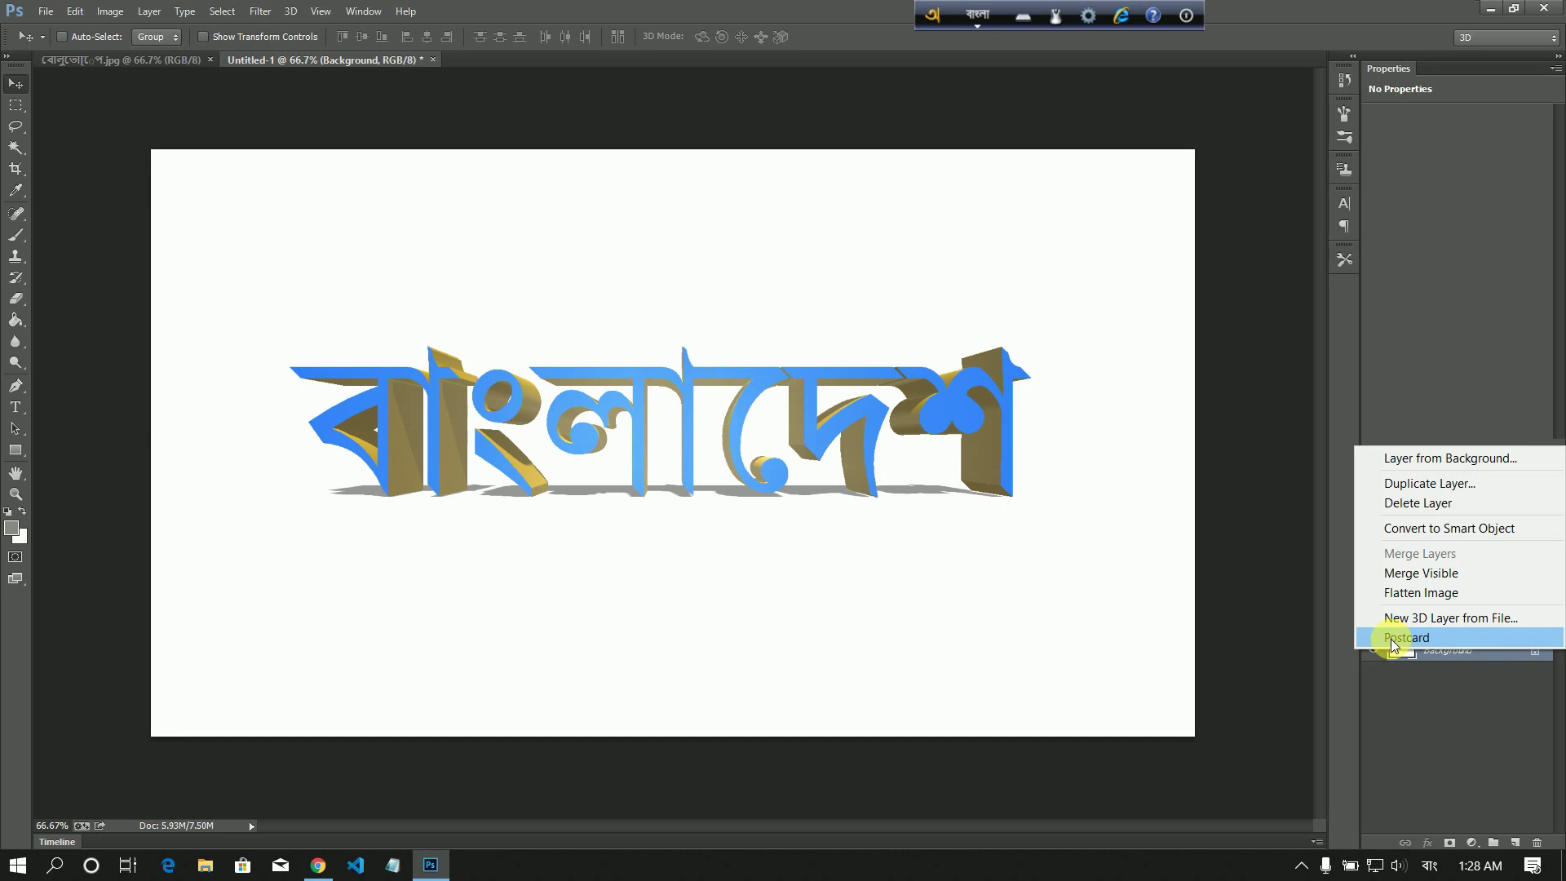
{"action": "left_click", "coordinate": [1441, 639]}
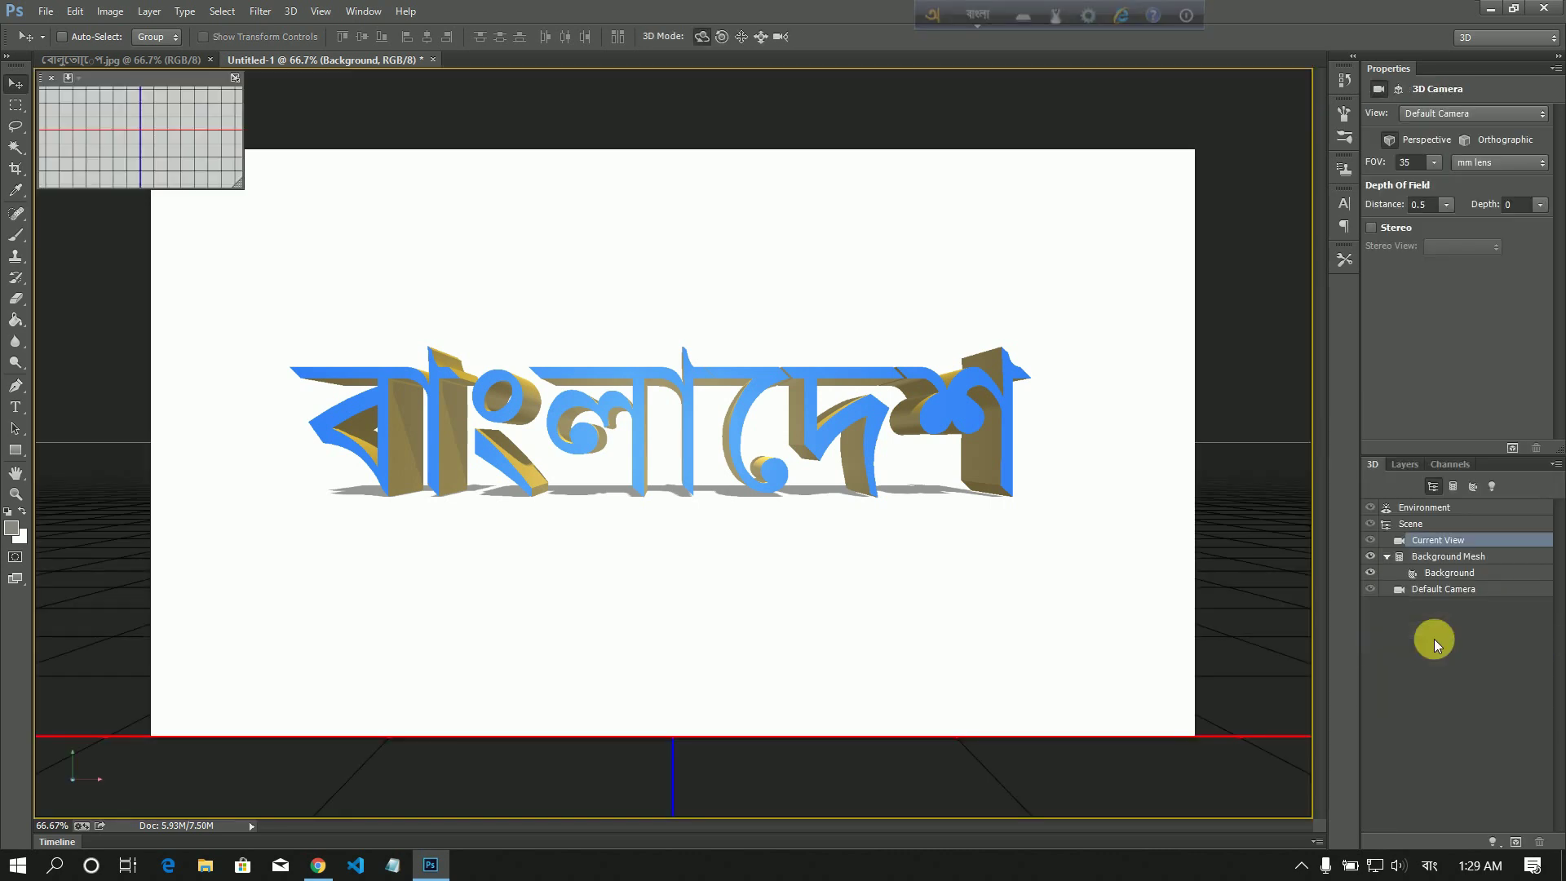
{"action": "left_click", "coordinate": [1405, 464]}
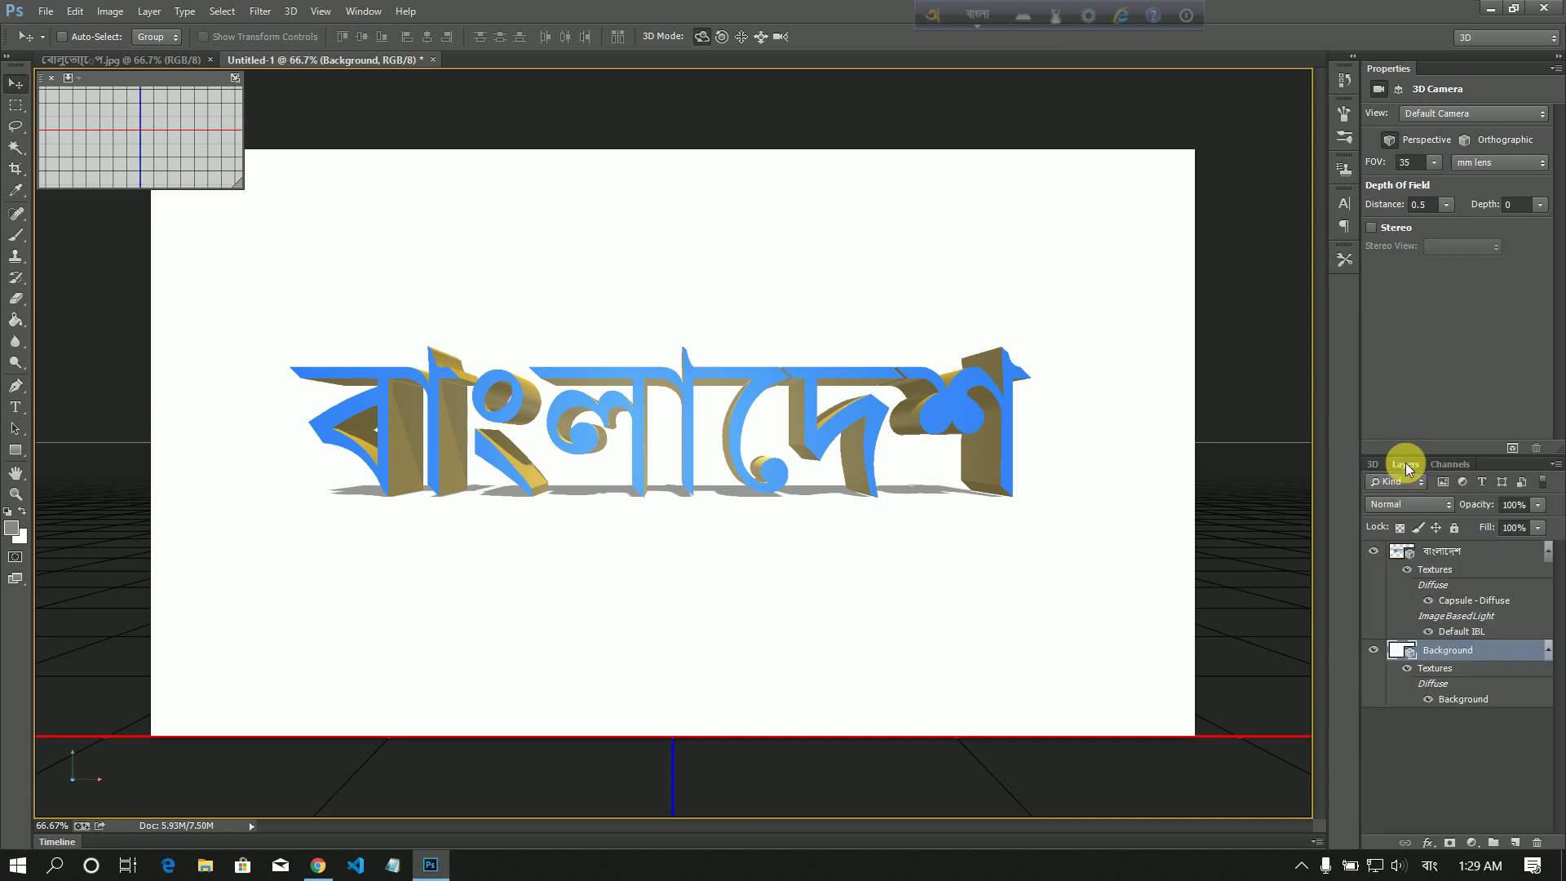
{"action": "left_click", "coordinate": [1466, 562], "text": "shift"}
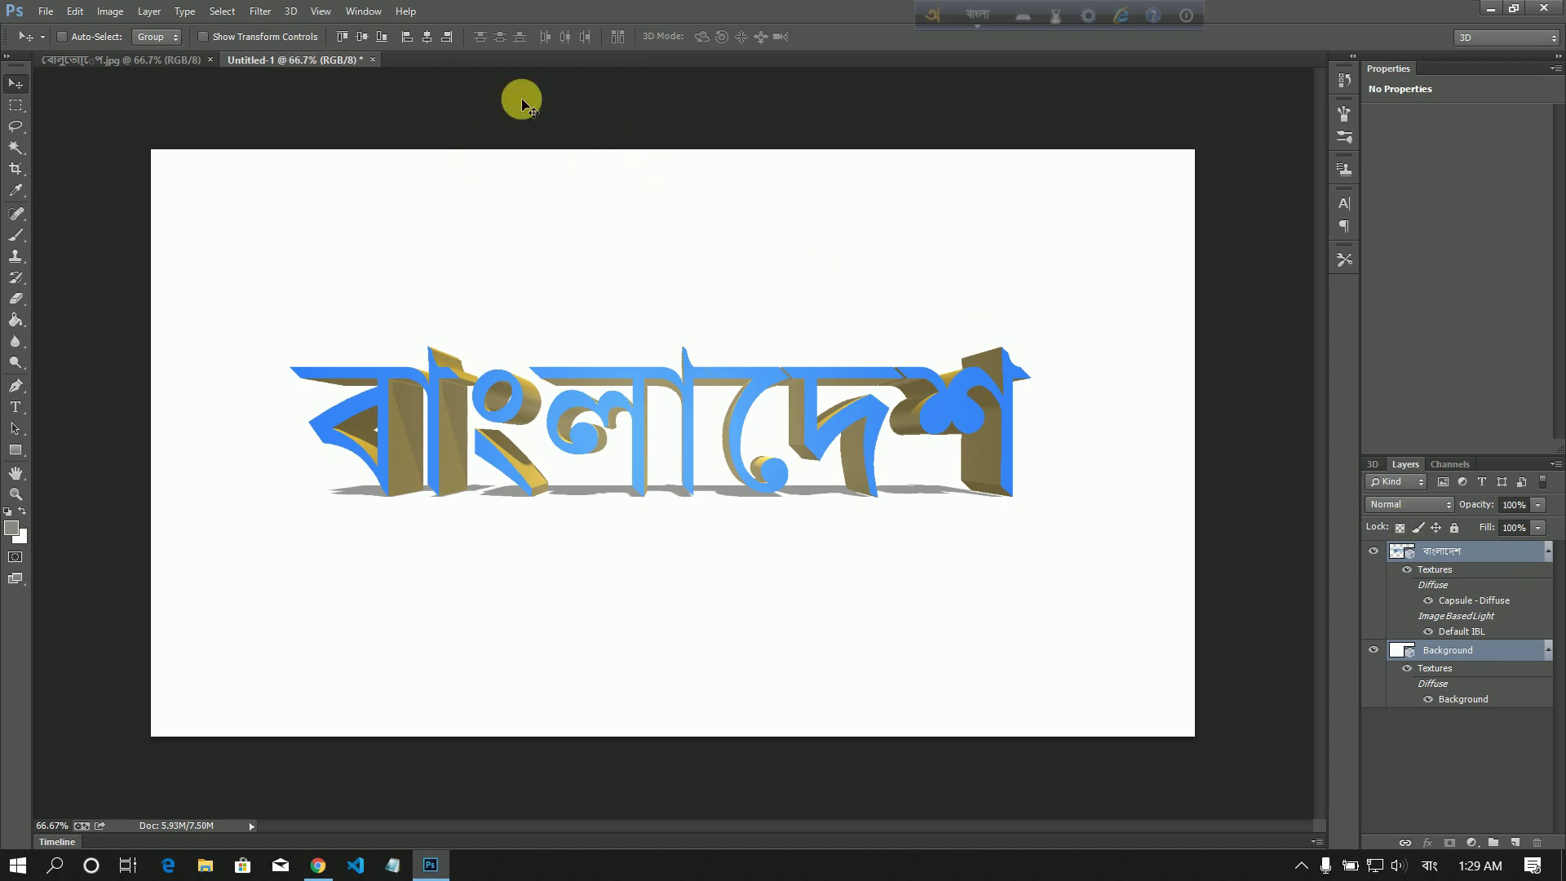
- Merge the 3D text and Background postcard using 3D > Merge 3D Layers
{"action": "left_click", "coordinate": [293, 12]}
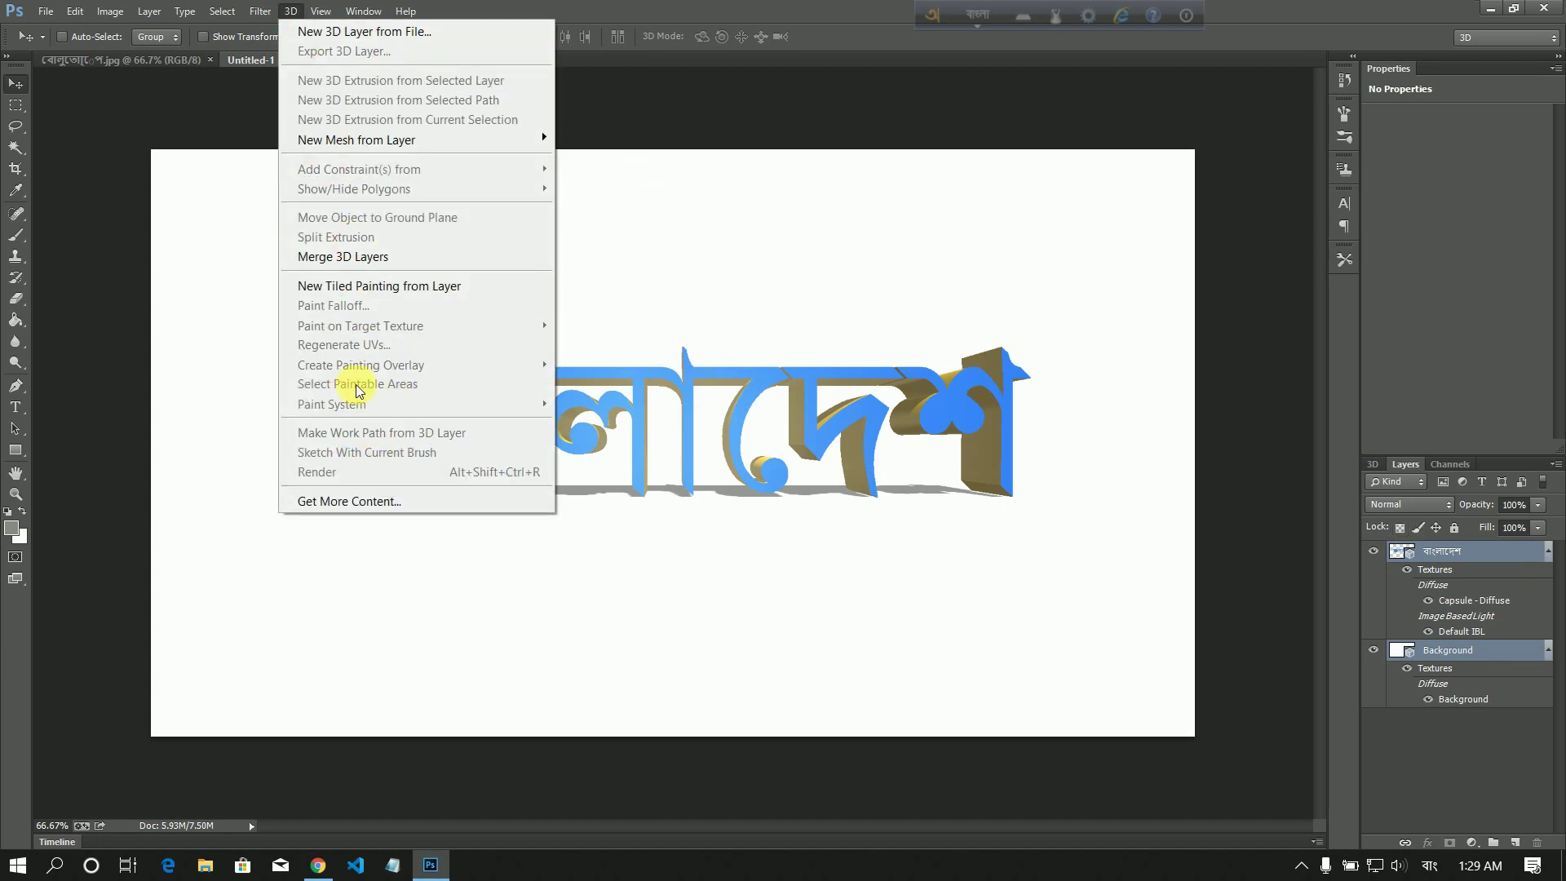
{"action": "left_click", "coordinate": [363, 257]}
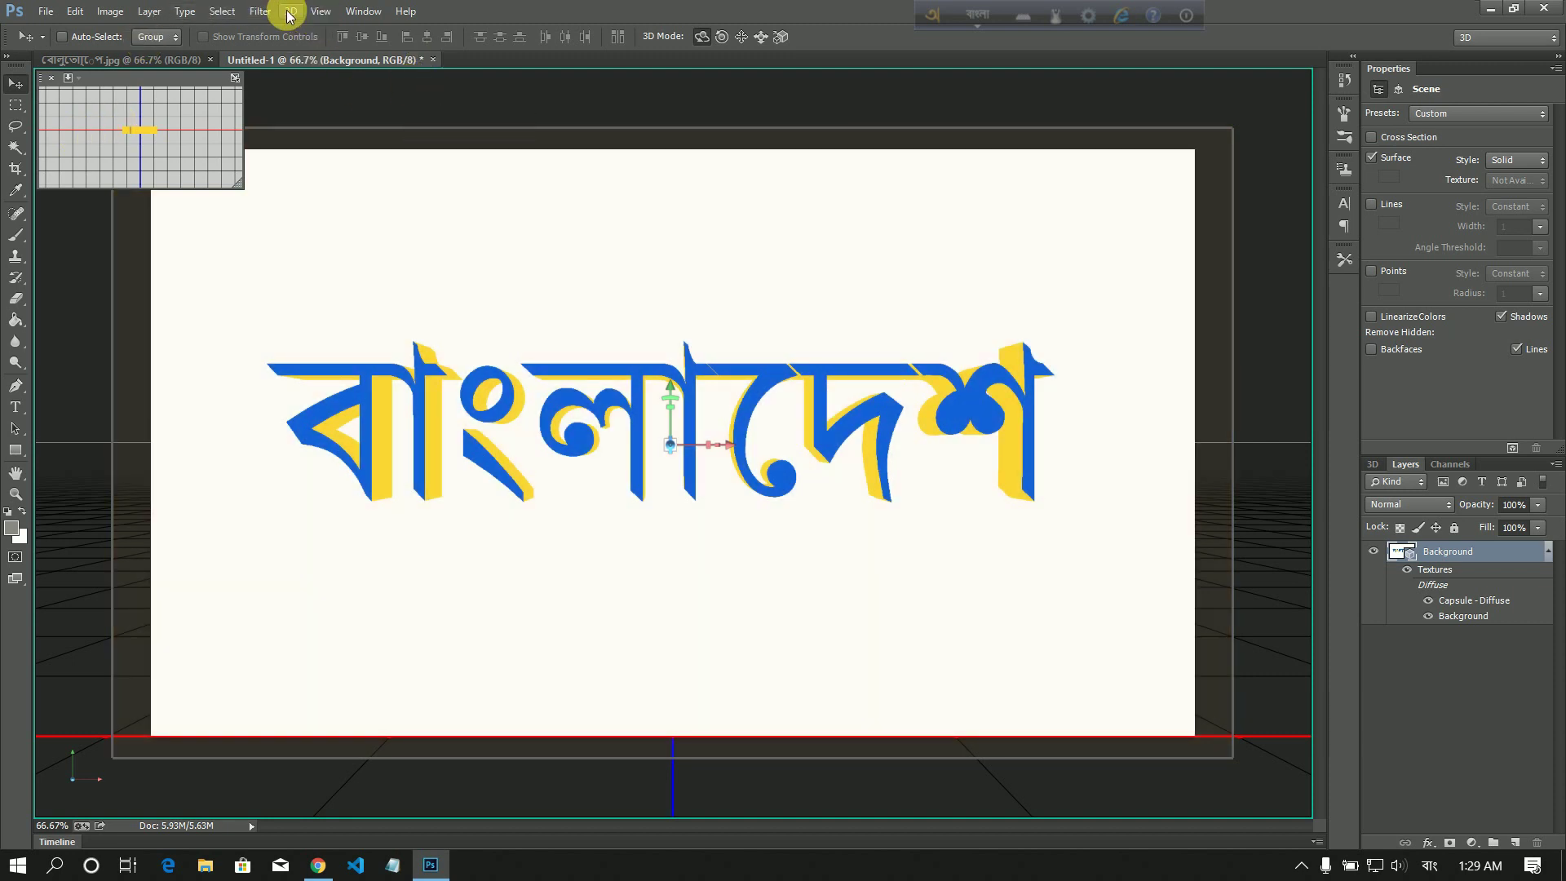
{"action": "left_click", "coordinate": [290, 12]}
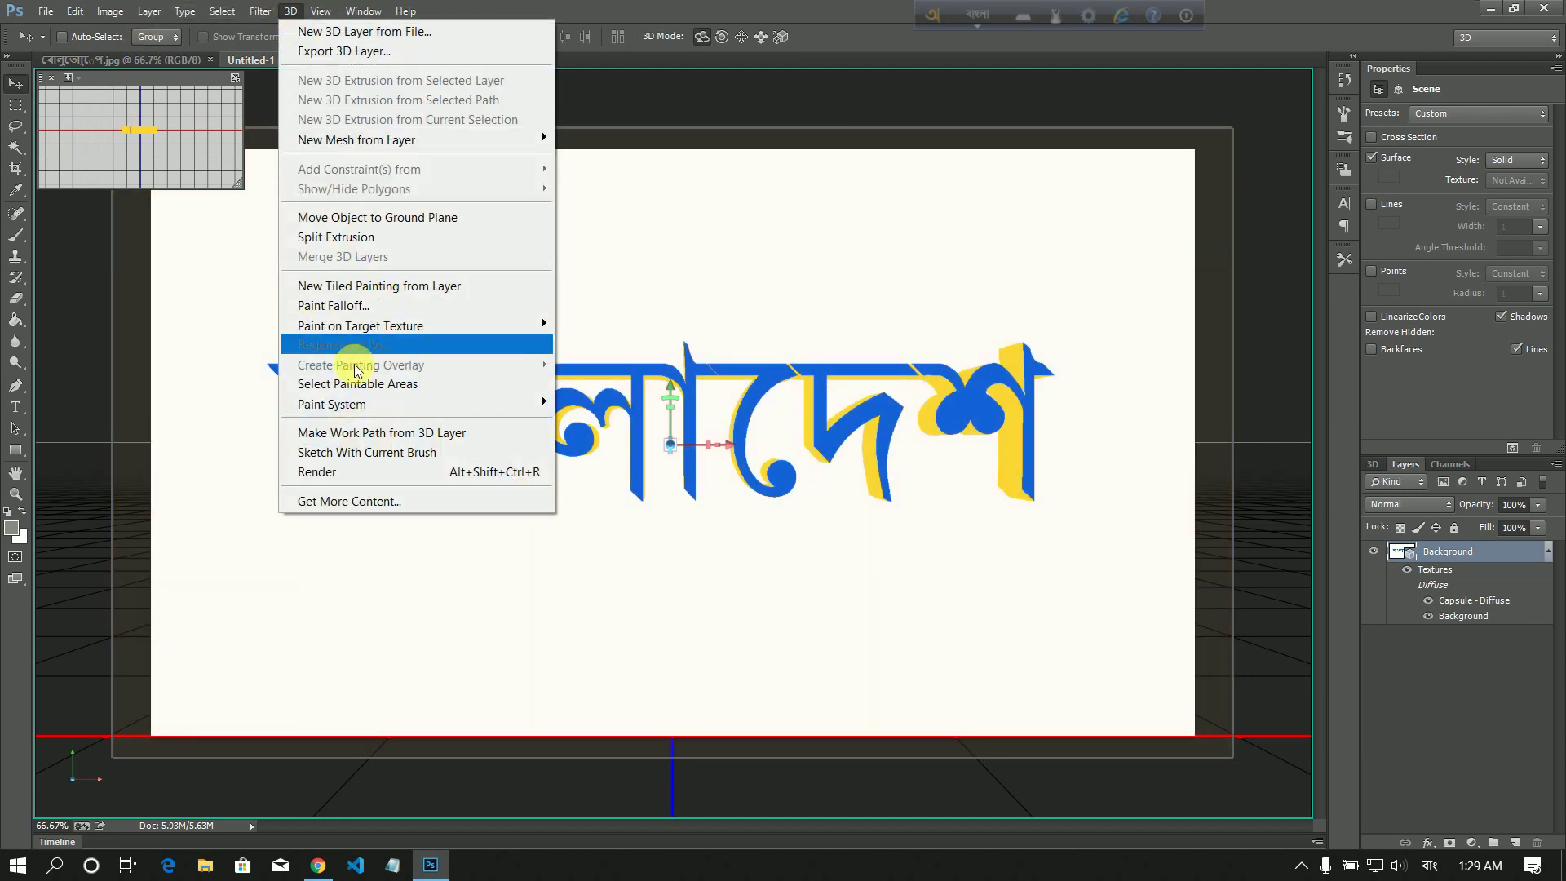
- Render the 3D scene so the text casts lit shadows onto the grey wall
{"action": "left_click", "coordinate": [406, 478]}
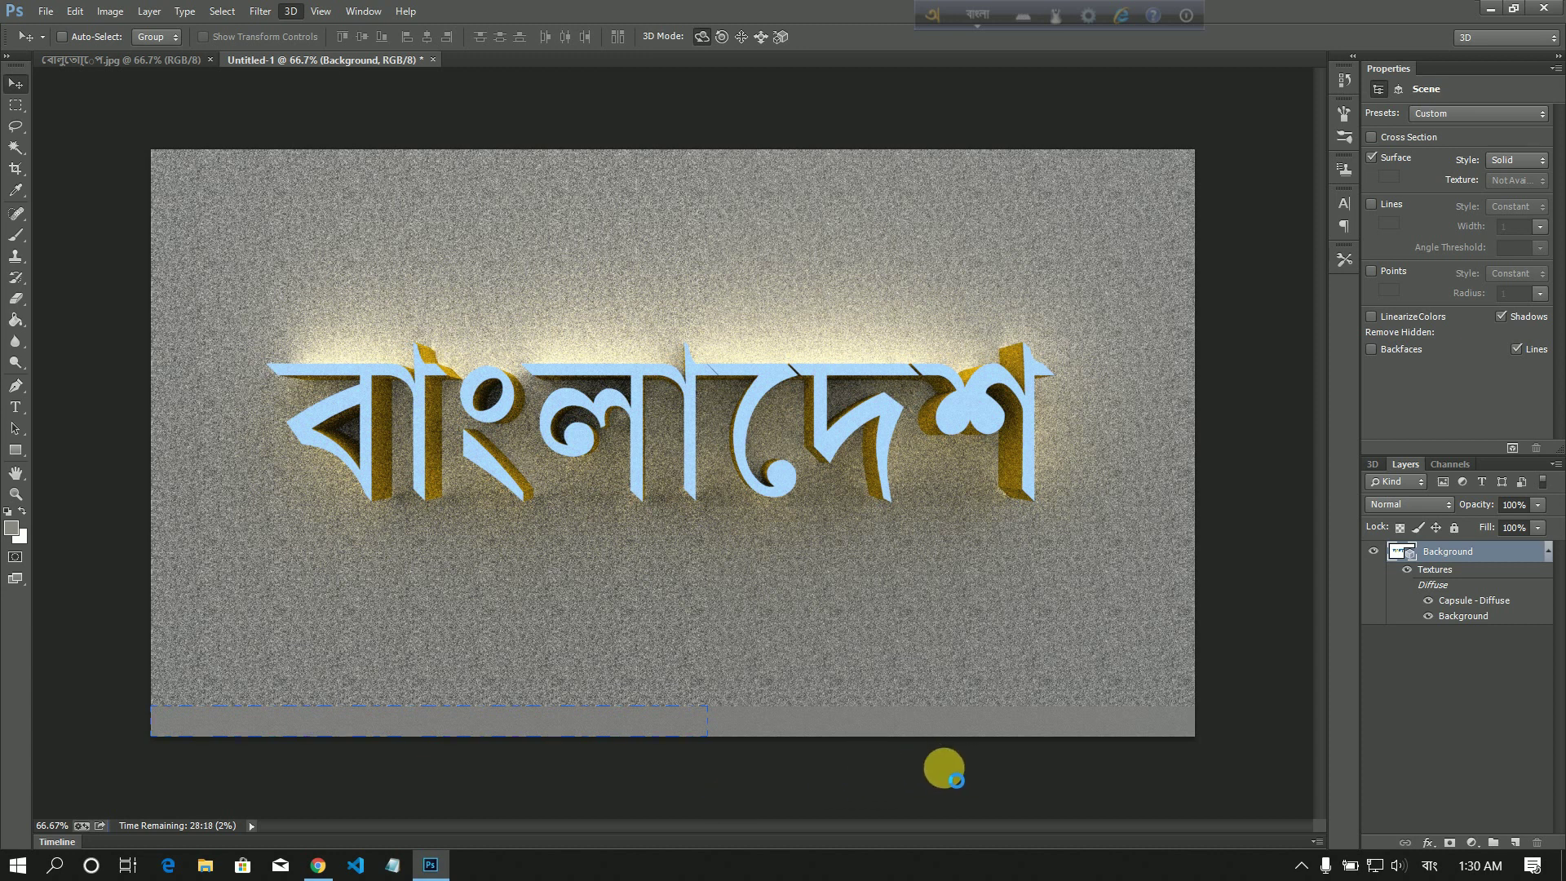
{"action": "key", "text": "Escape"}
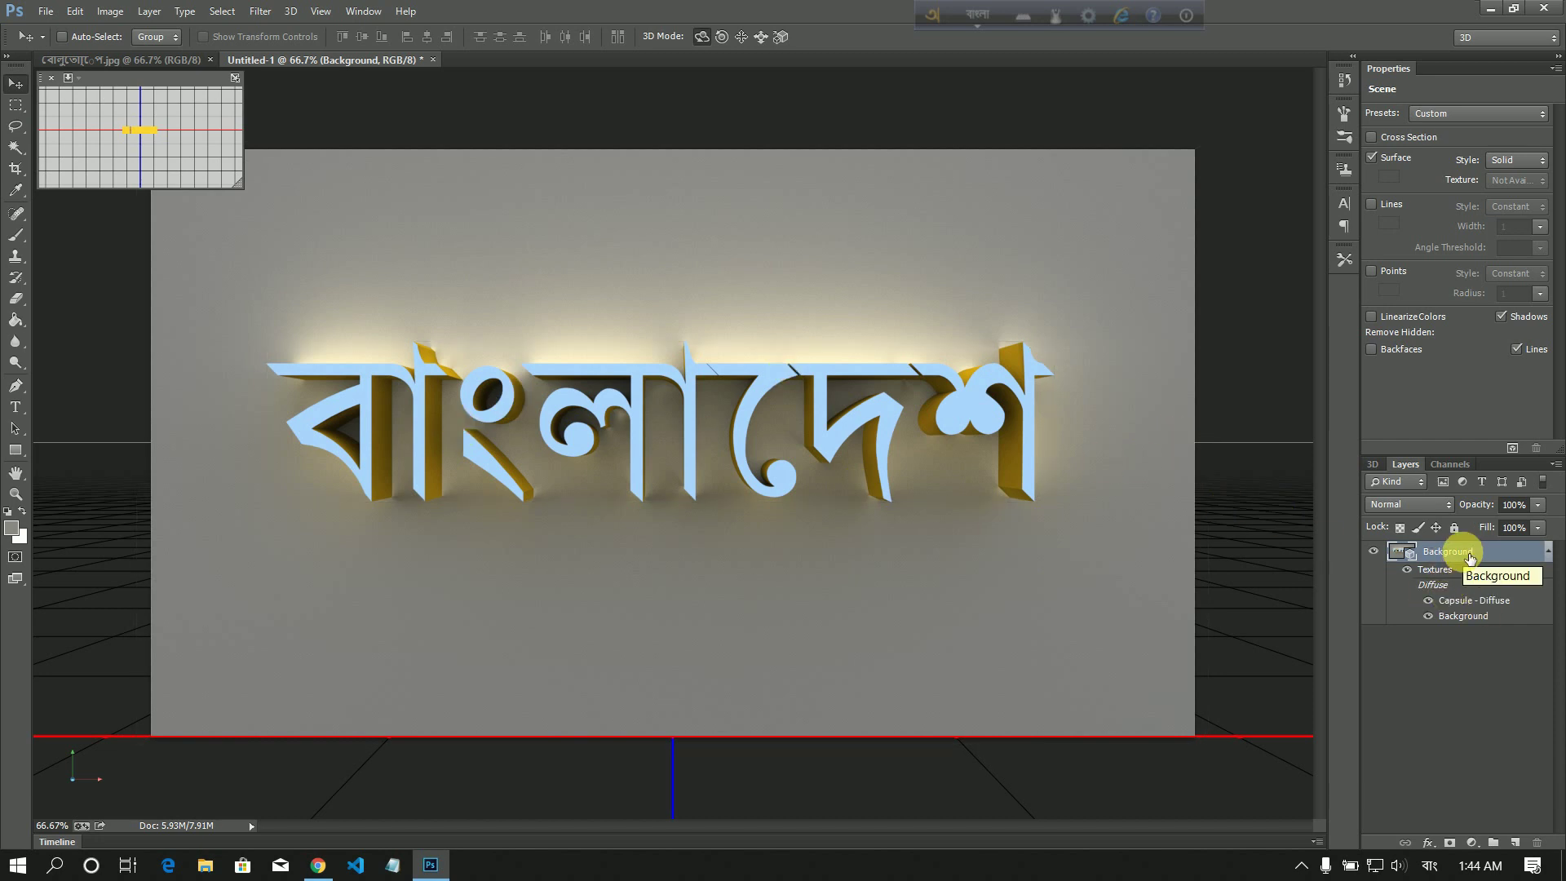
- Rasterize the rendered 3D layer into plain pixels
{"action": "right_click", "coordinate": [1468, 556]}
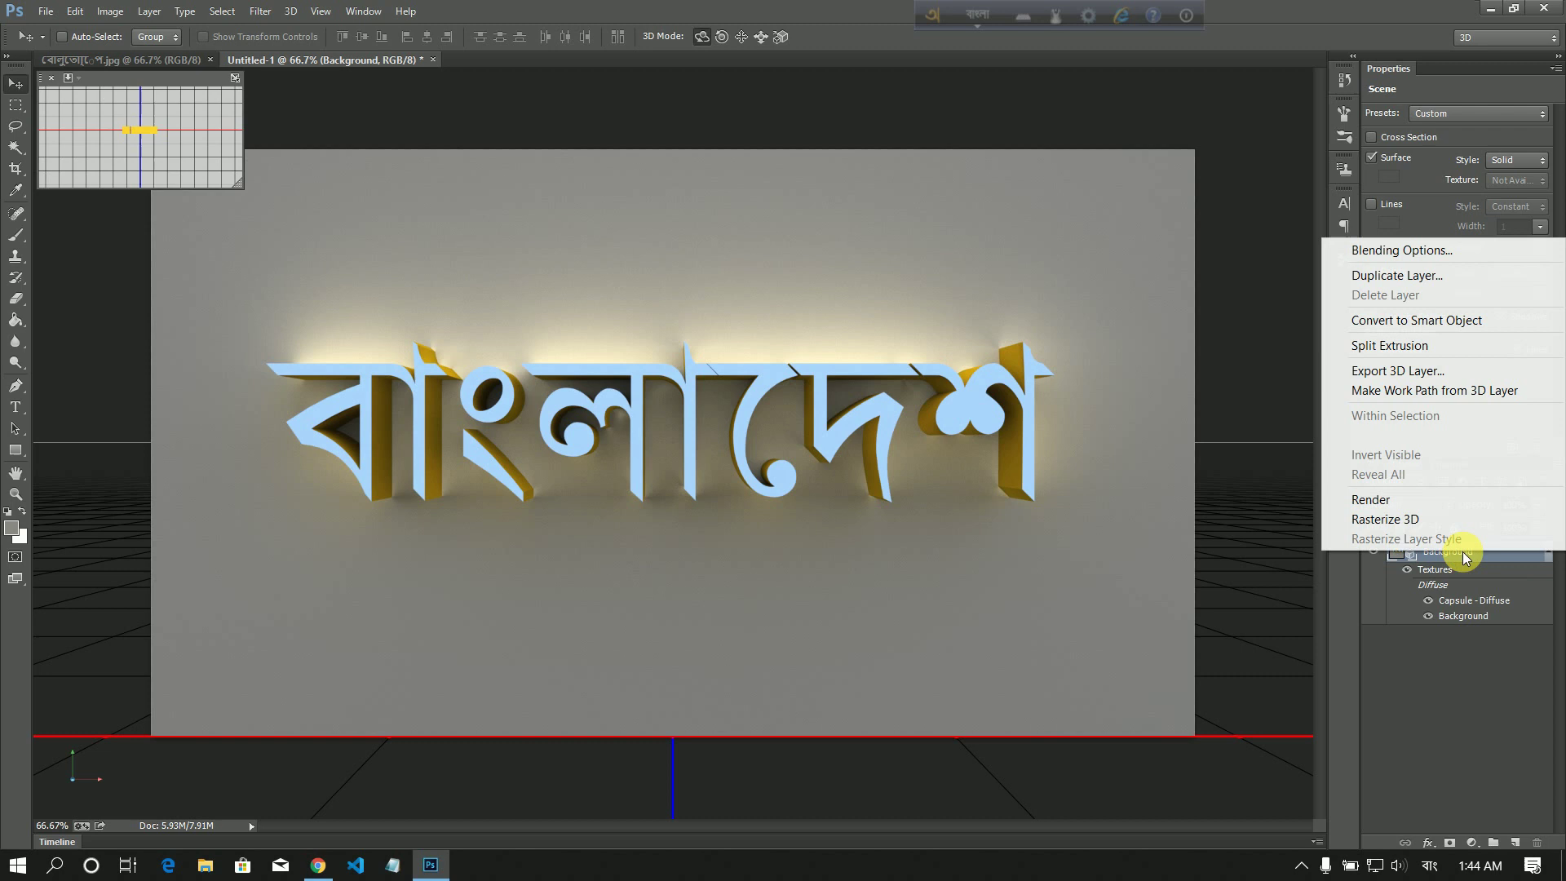
{"action": "left_click", "coordinate": [1417, 515]}
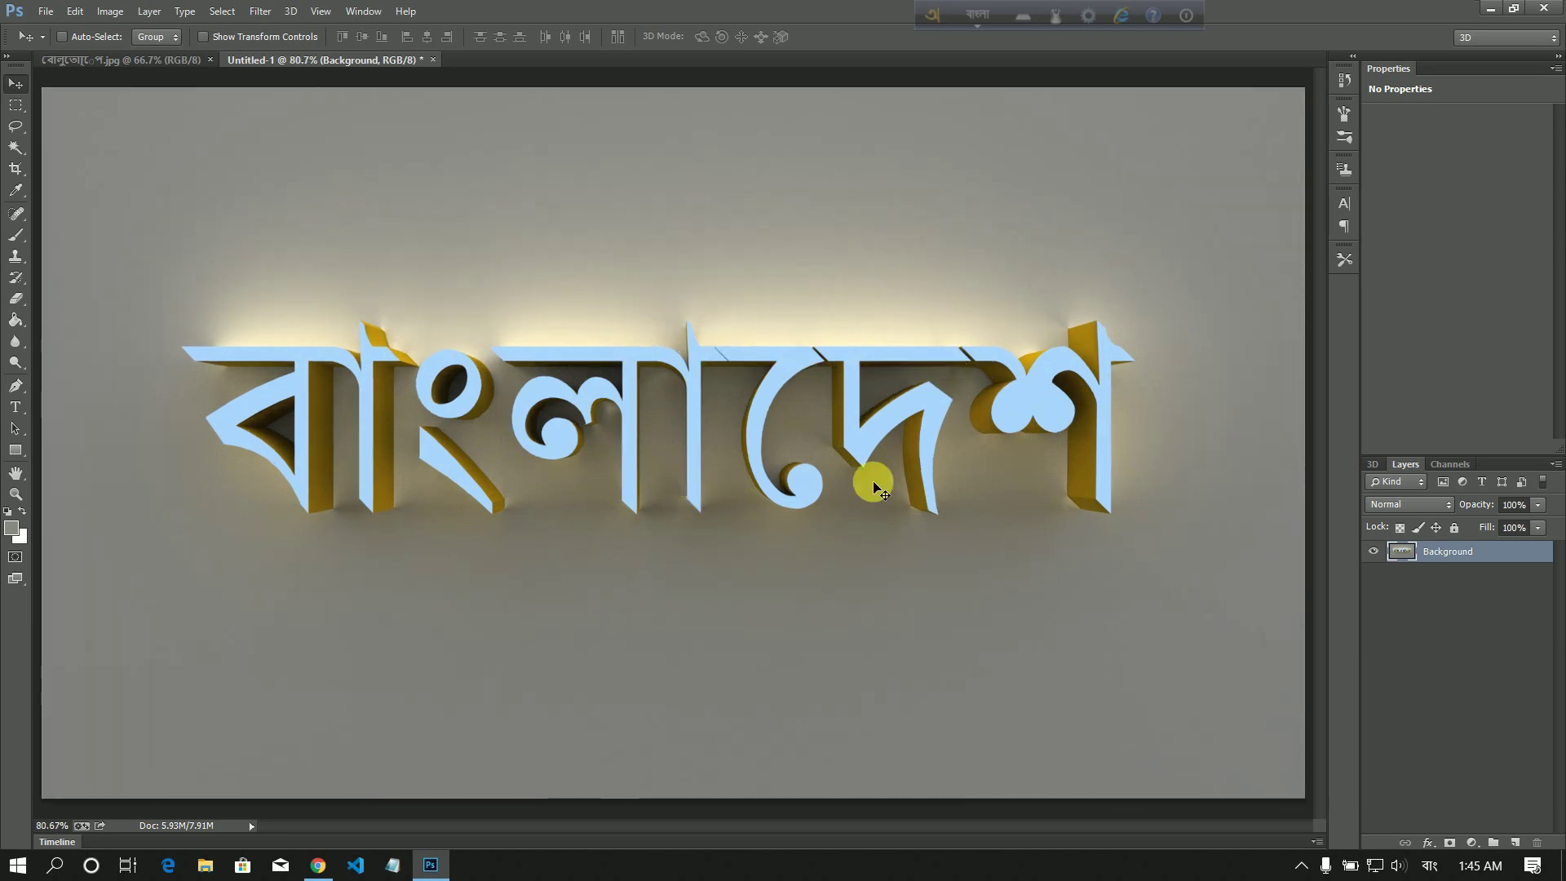
{"action": "scroll", "coordinate": [913, 500], "scroll_direction": "up", "scroll_amount": 1}
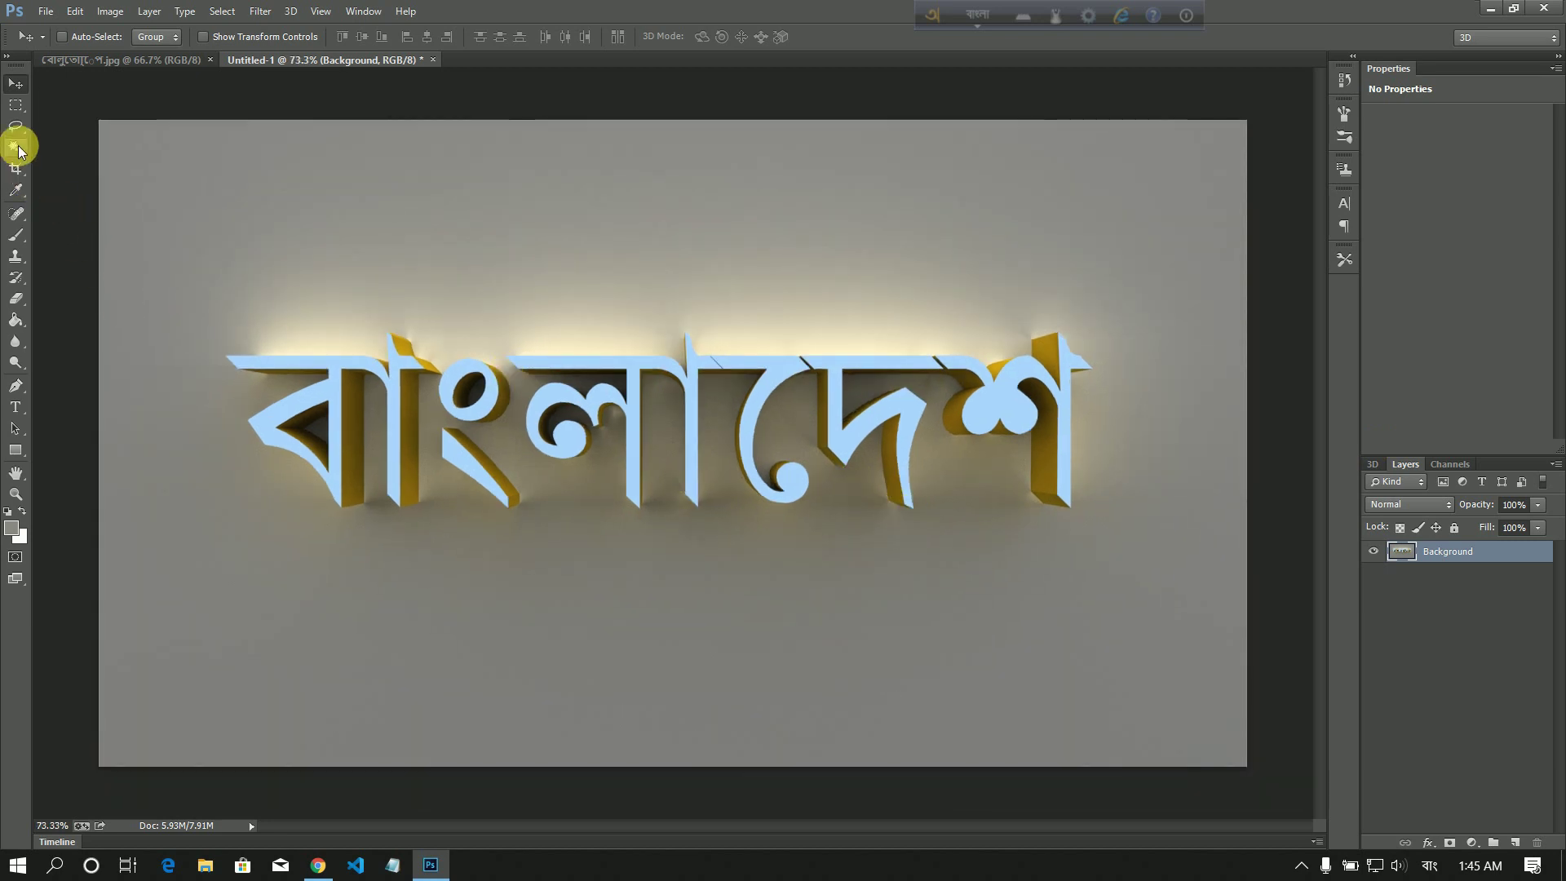
- Magic Wand-select the blue front faces of every বাংলাদেশ letter
{"action": "left_click_drag", "start_coordinate": [16, 148], "coordinate": [39, 162]}
{"action": "left_click", "coordinate": [84, 163]}
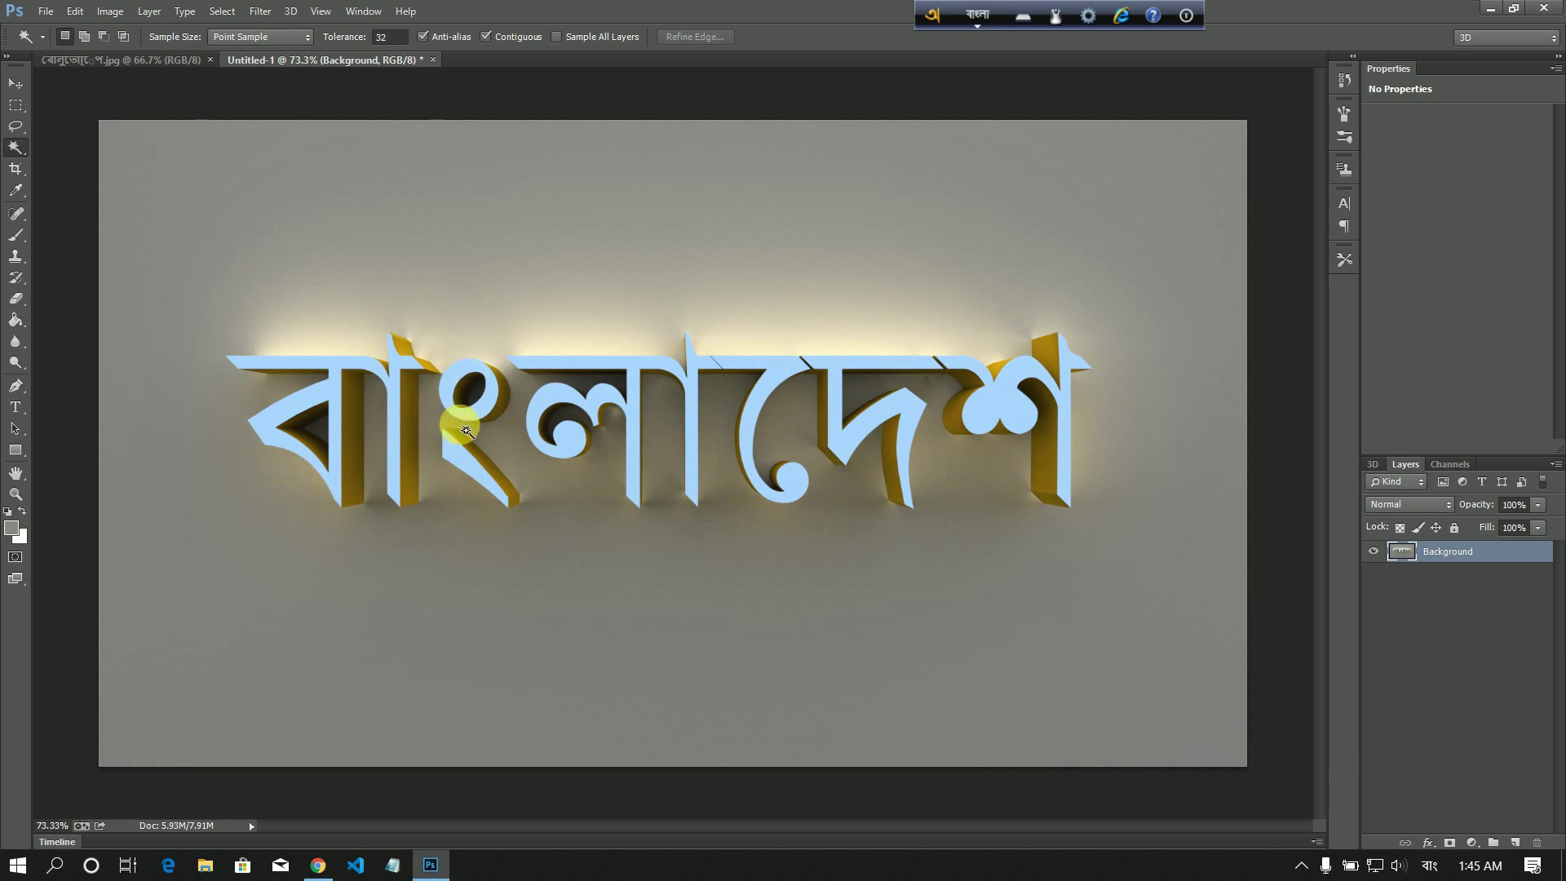
{"action": "scroll", "coordinate": [435, 421], "scroll_direction": "up", "scroll_amount": 2}
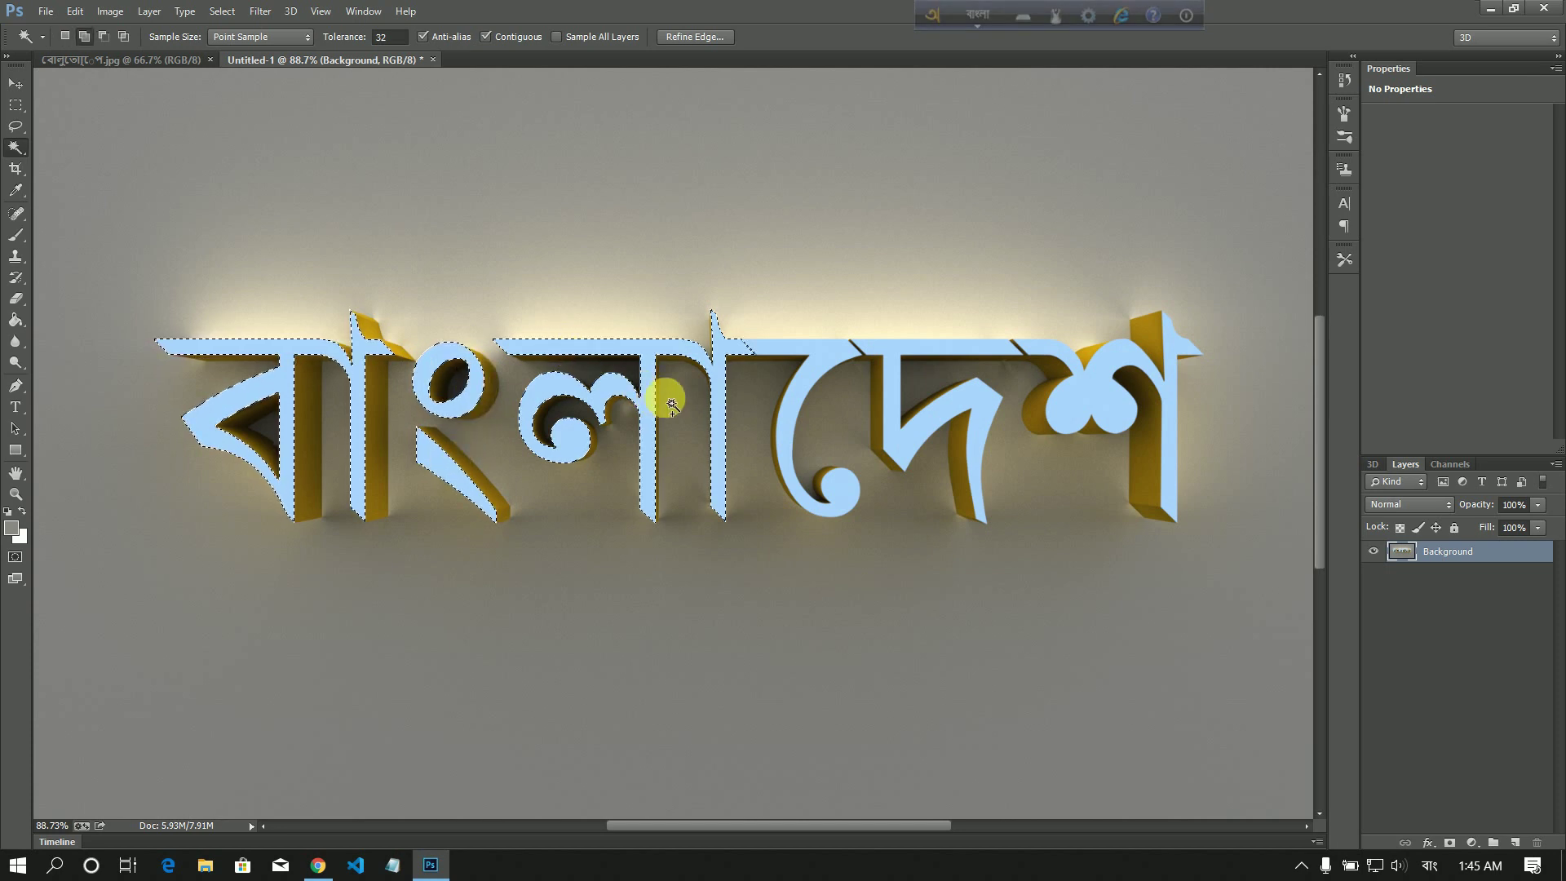
{"action": "left_click", "coordinate": [803, 350], "text": "shift"}
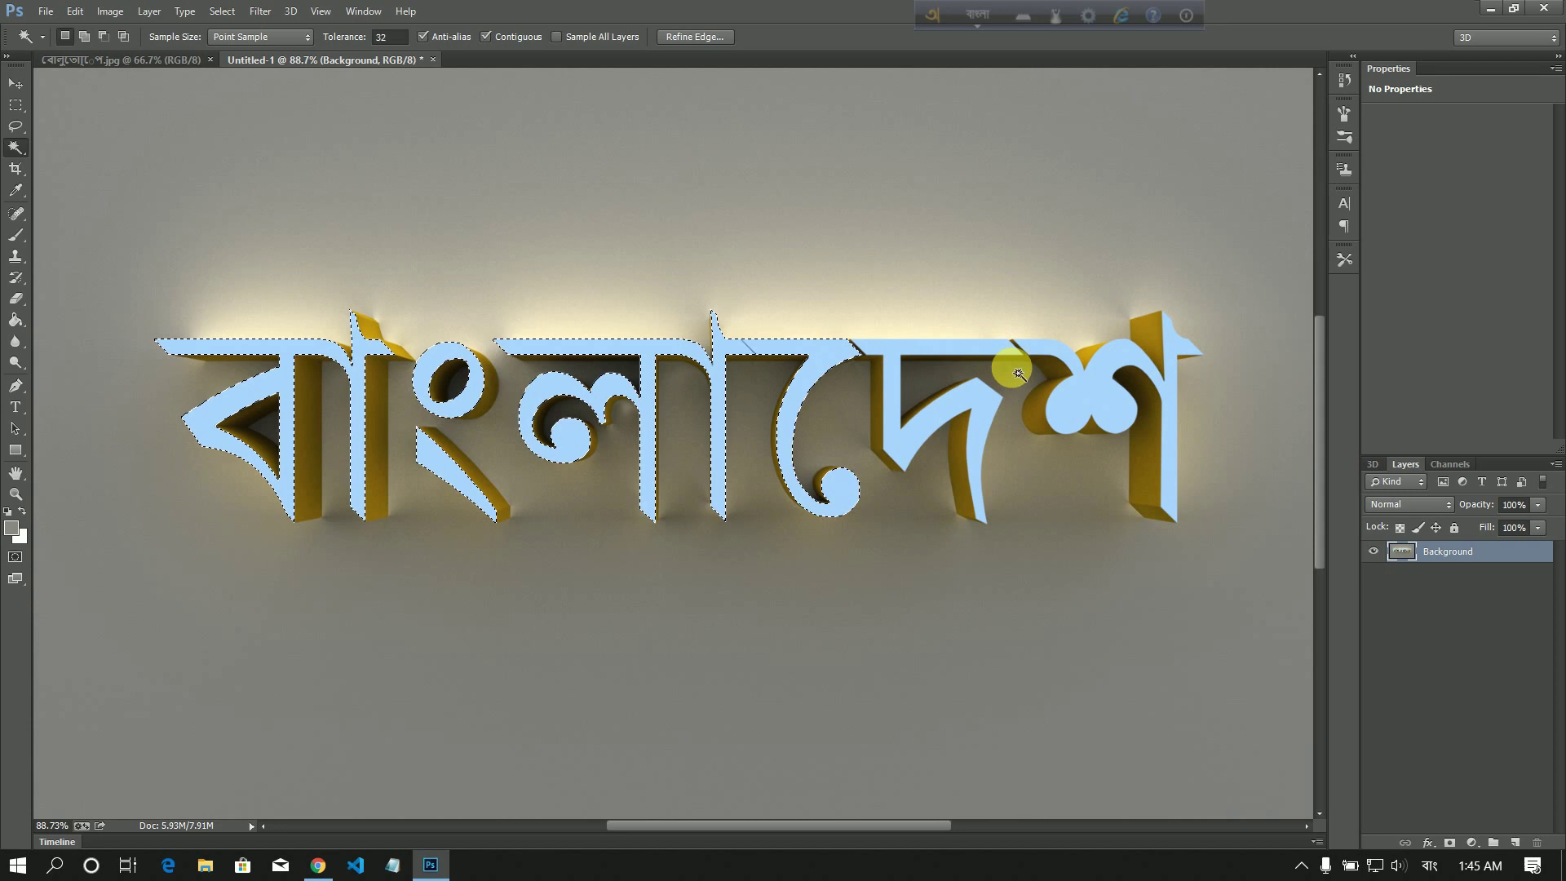
{"action": "left_click", "coordinate": [904, 397], "text": "shift"}
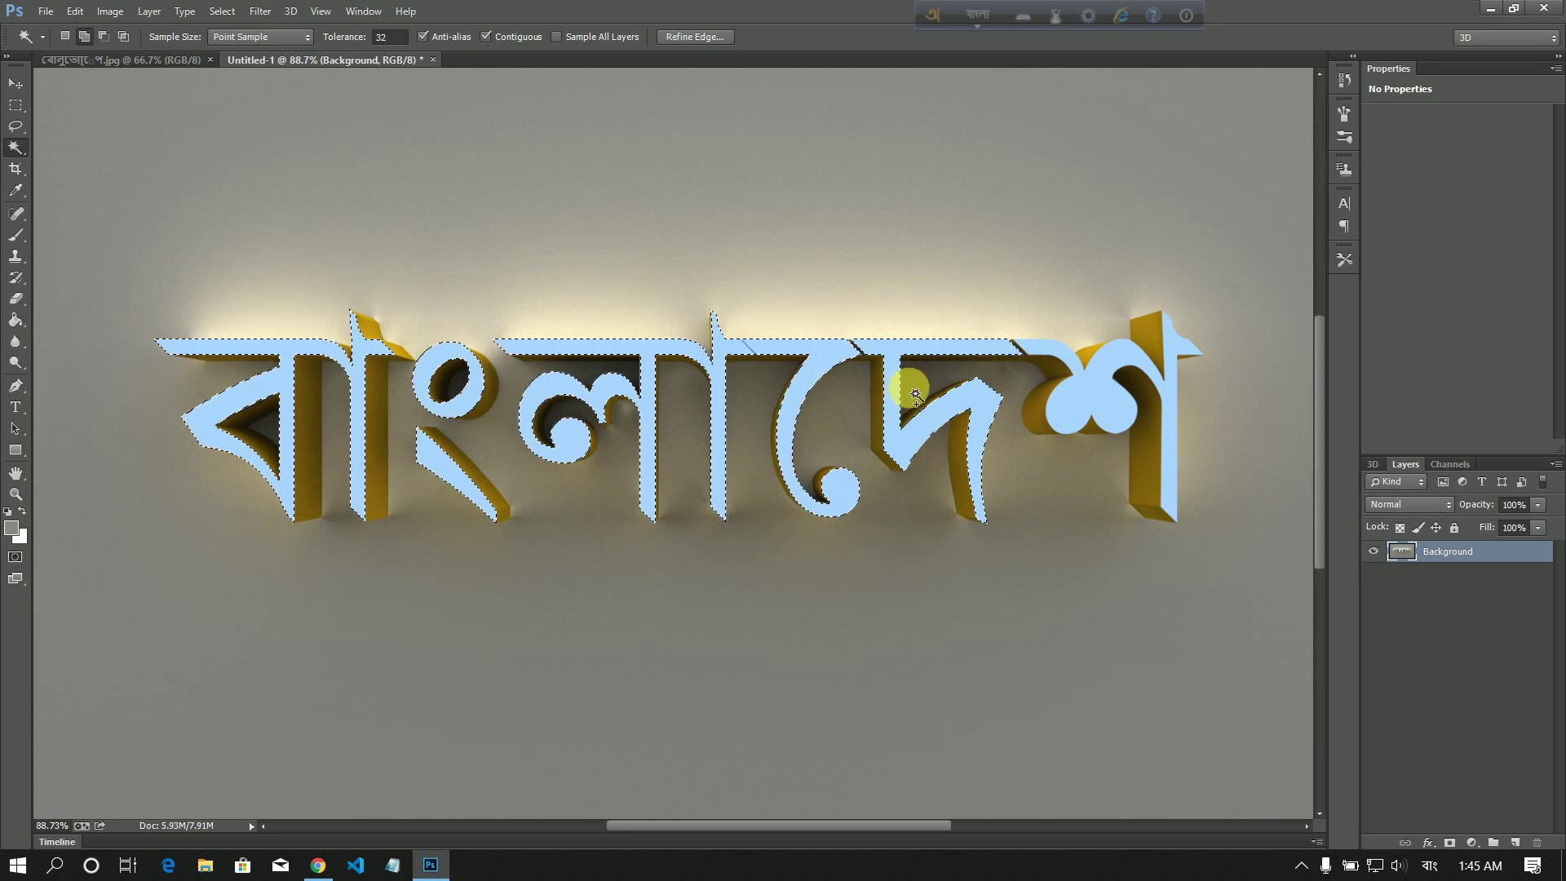
{"action": "left_click", "coordinate": [1115, 397], "text": "shift"}
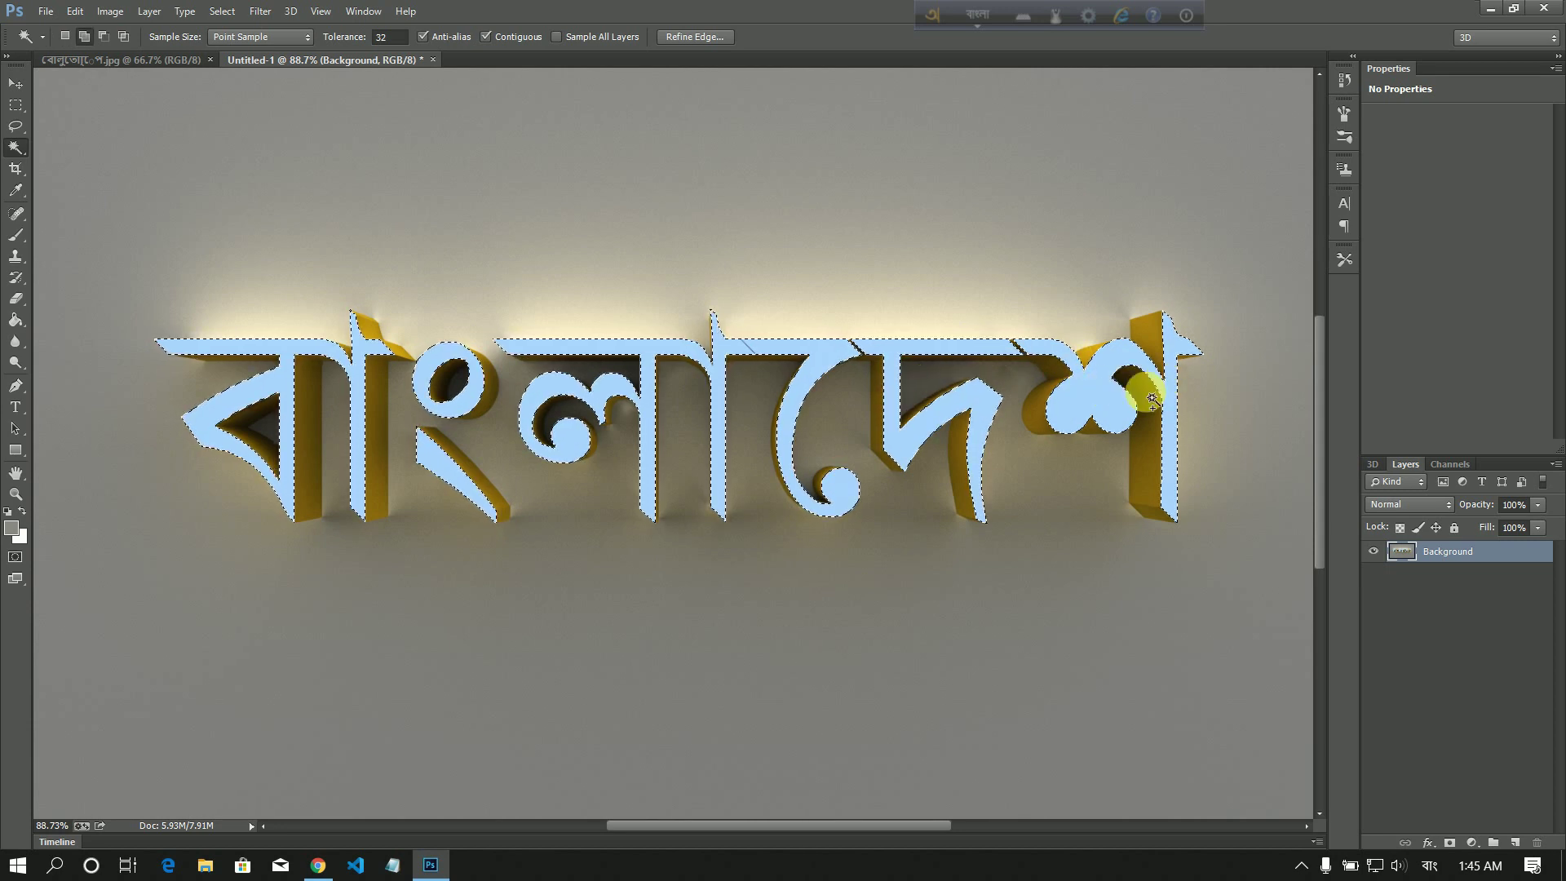
{"action": "scroll", "coordinate": [583, 550], "scroll_direction": "down", "scroll_amount": 1}
{"action": "scroll", "coordinate": [750, 555], "scroll_direction": "down", "scroll_amount": 2}
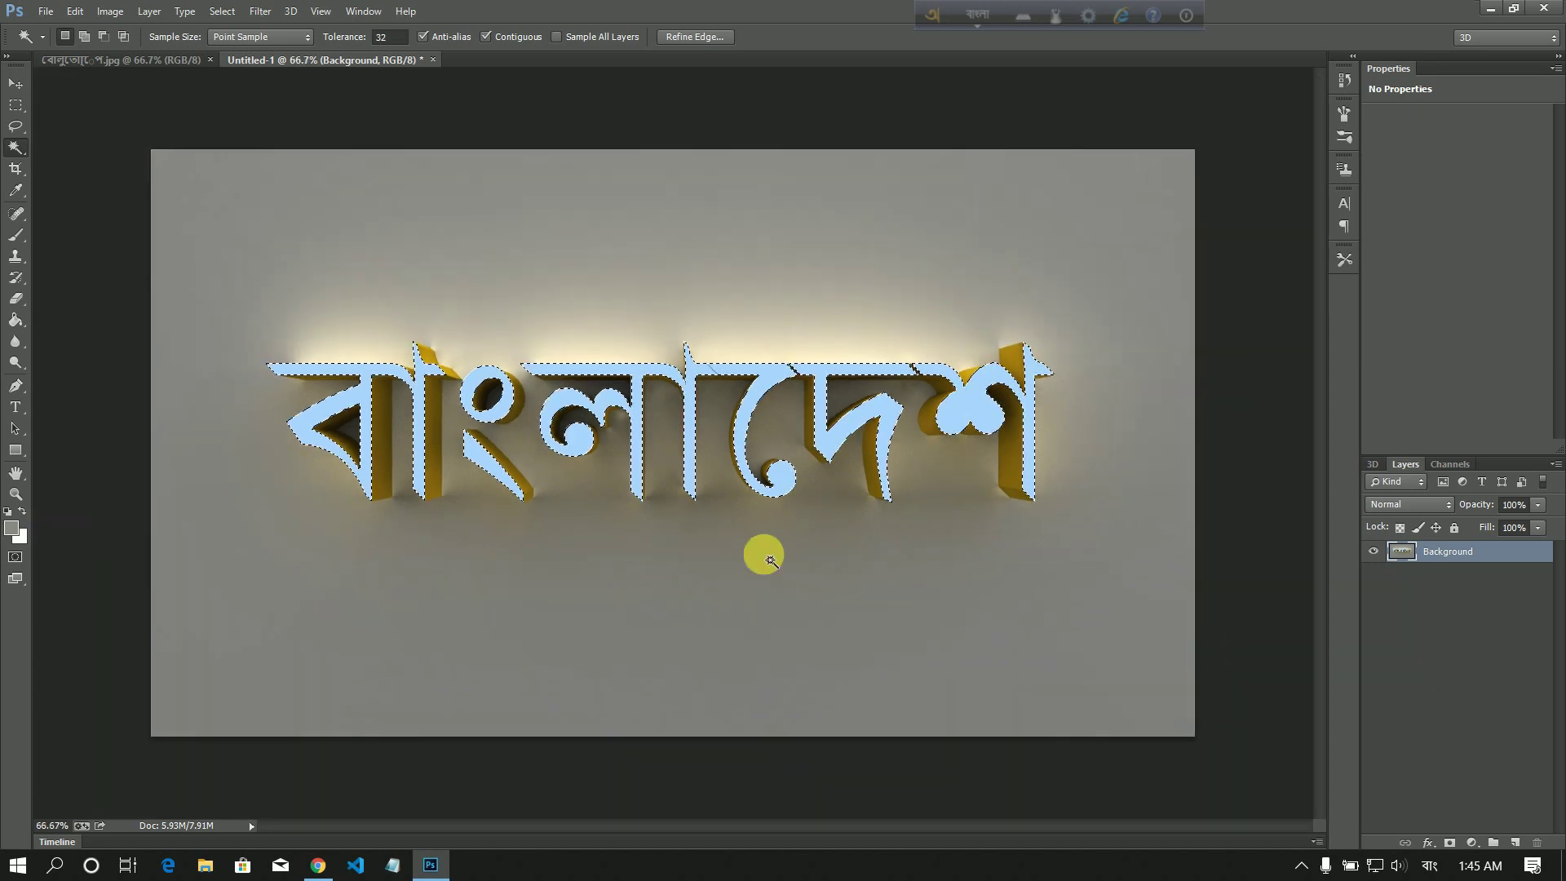
{"action": "scroll", "coordinate": [707, 574], "scroll_direction": "up", "scroll_amount": 1}
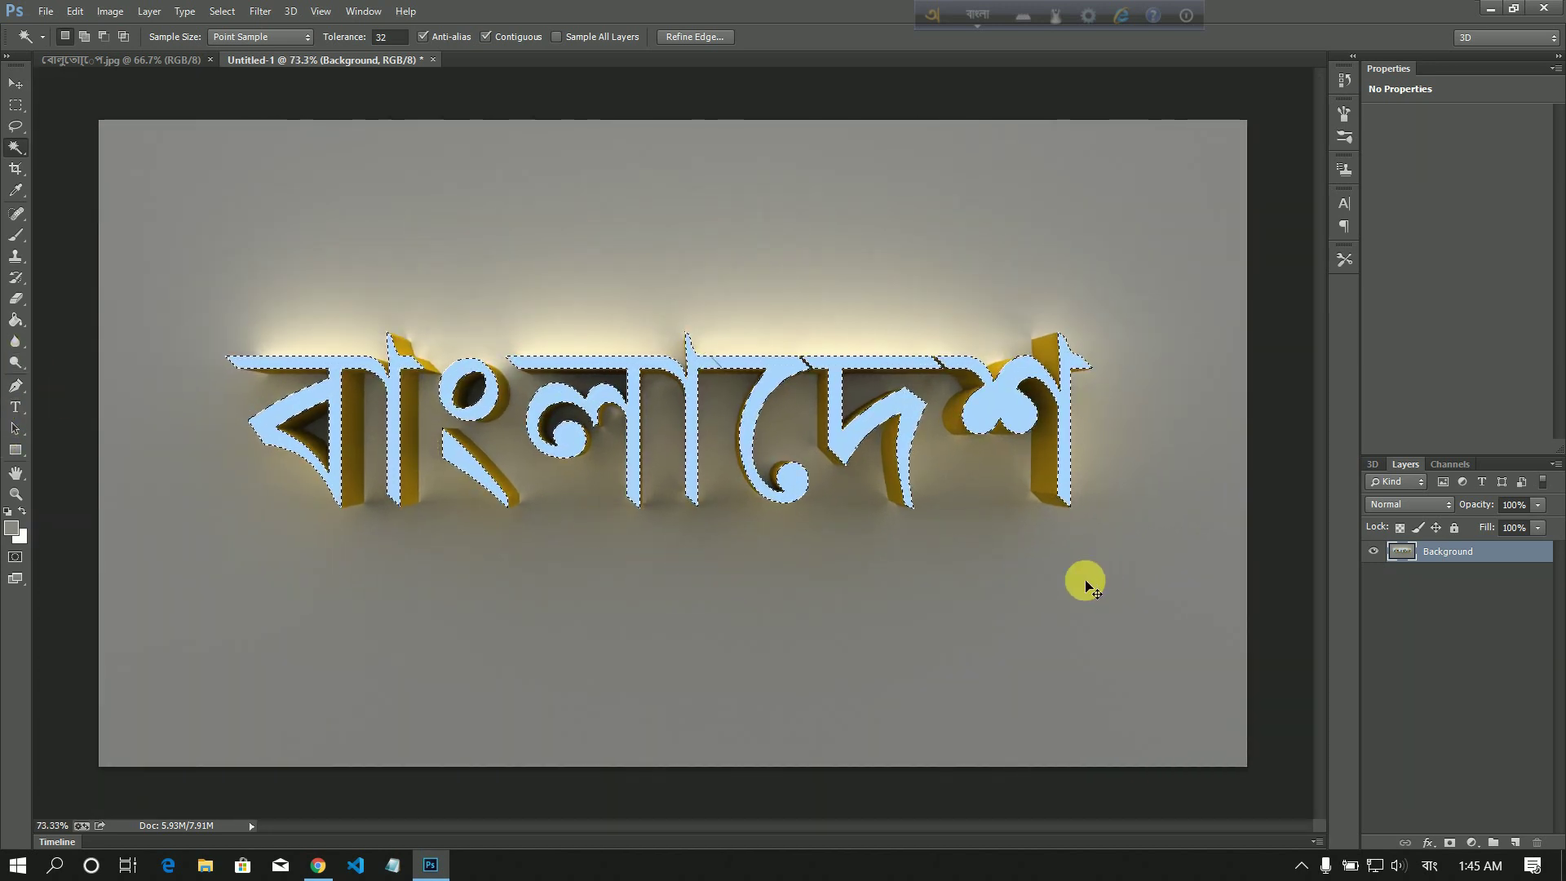
- Copy the selected letter faces onto a new Layer 1 and check it against the Background
{"action": "key", "text": "ctrl+j"}
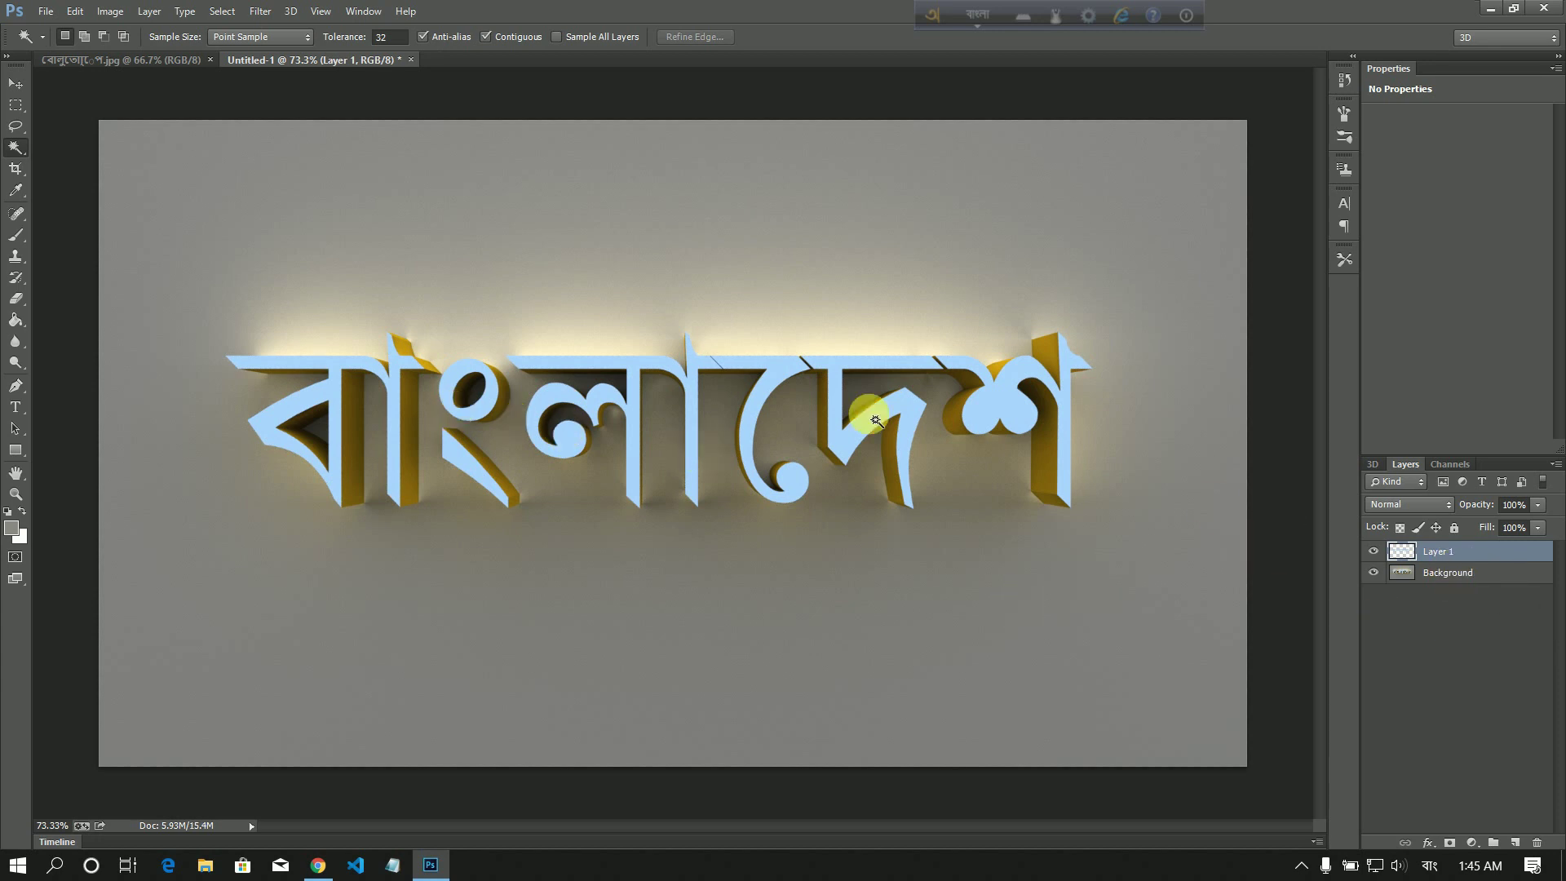
{"action": "left_click", "coordinate": [1376, 571]}
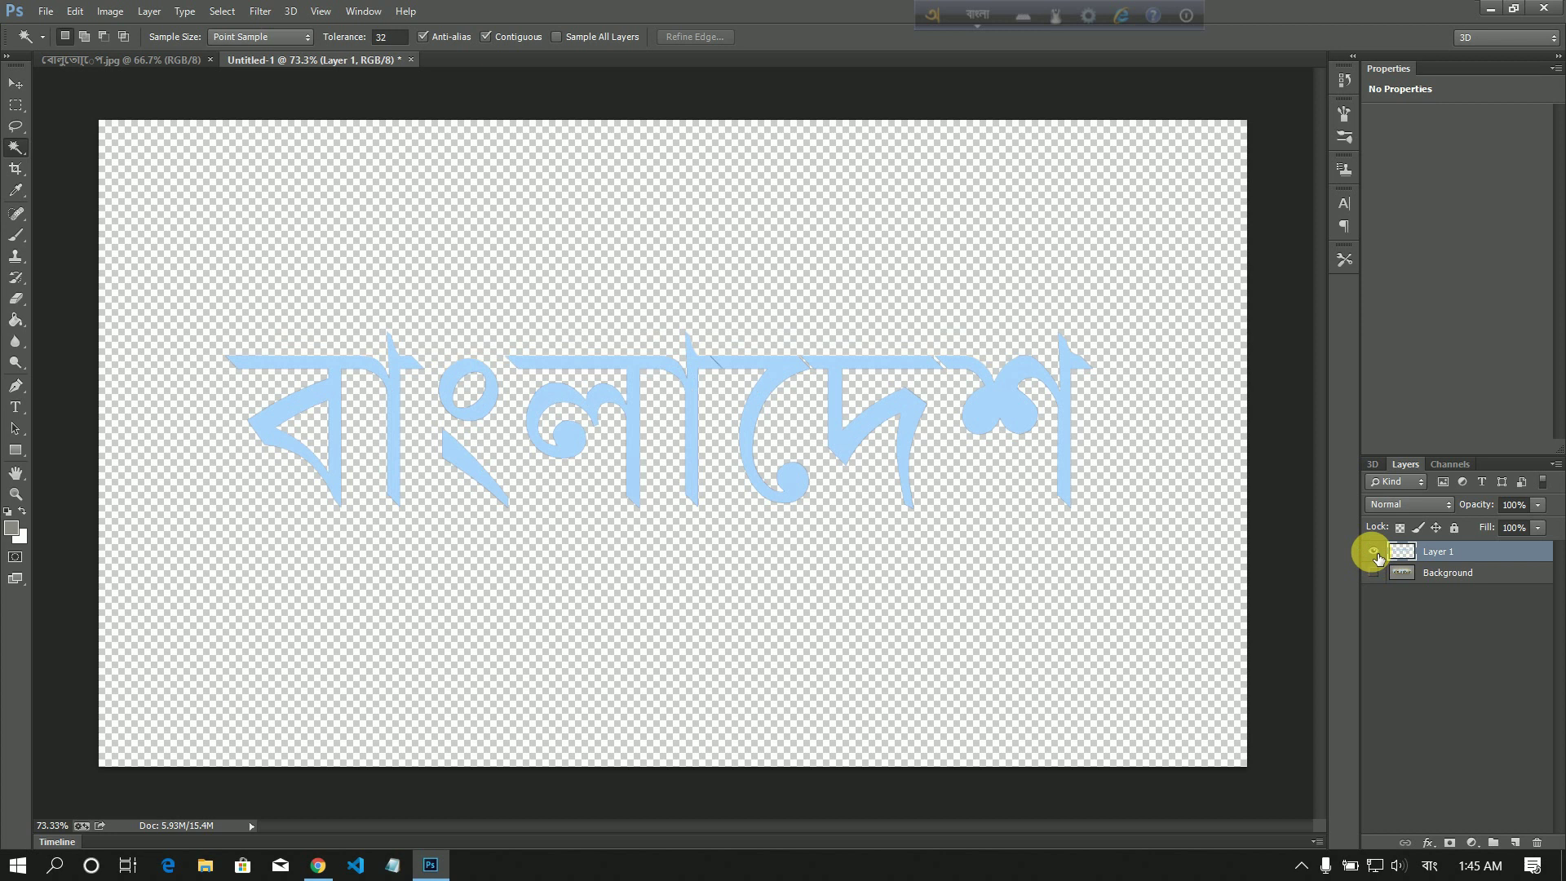
{"action": "left_click", "coordinate": [1375, 572]}
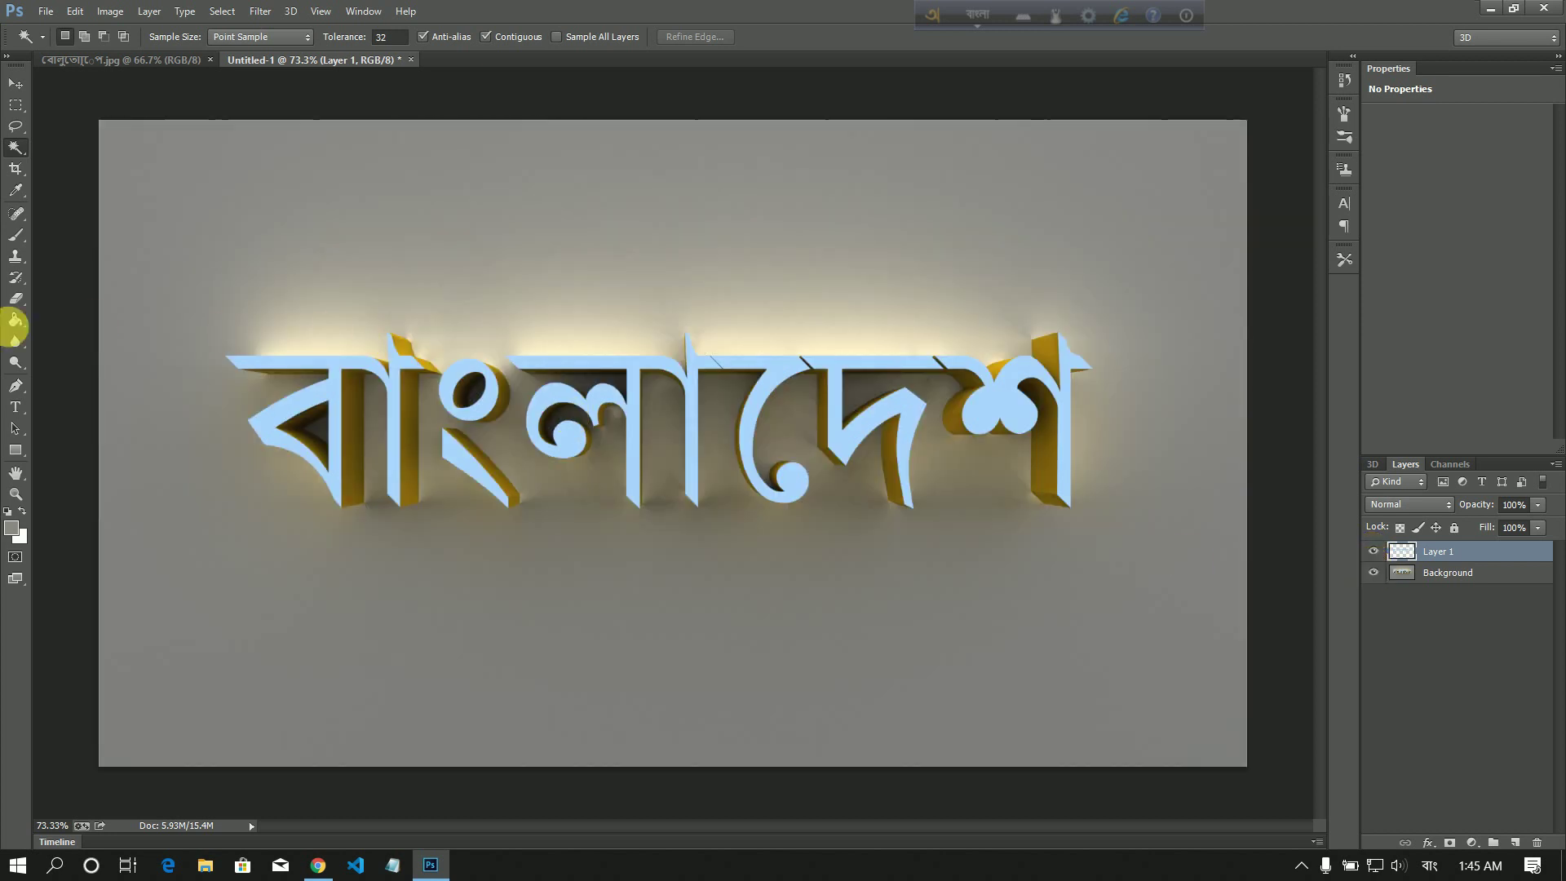
{"action": "left_click", "coordinate": [16, 320]}
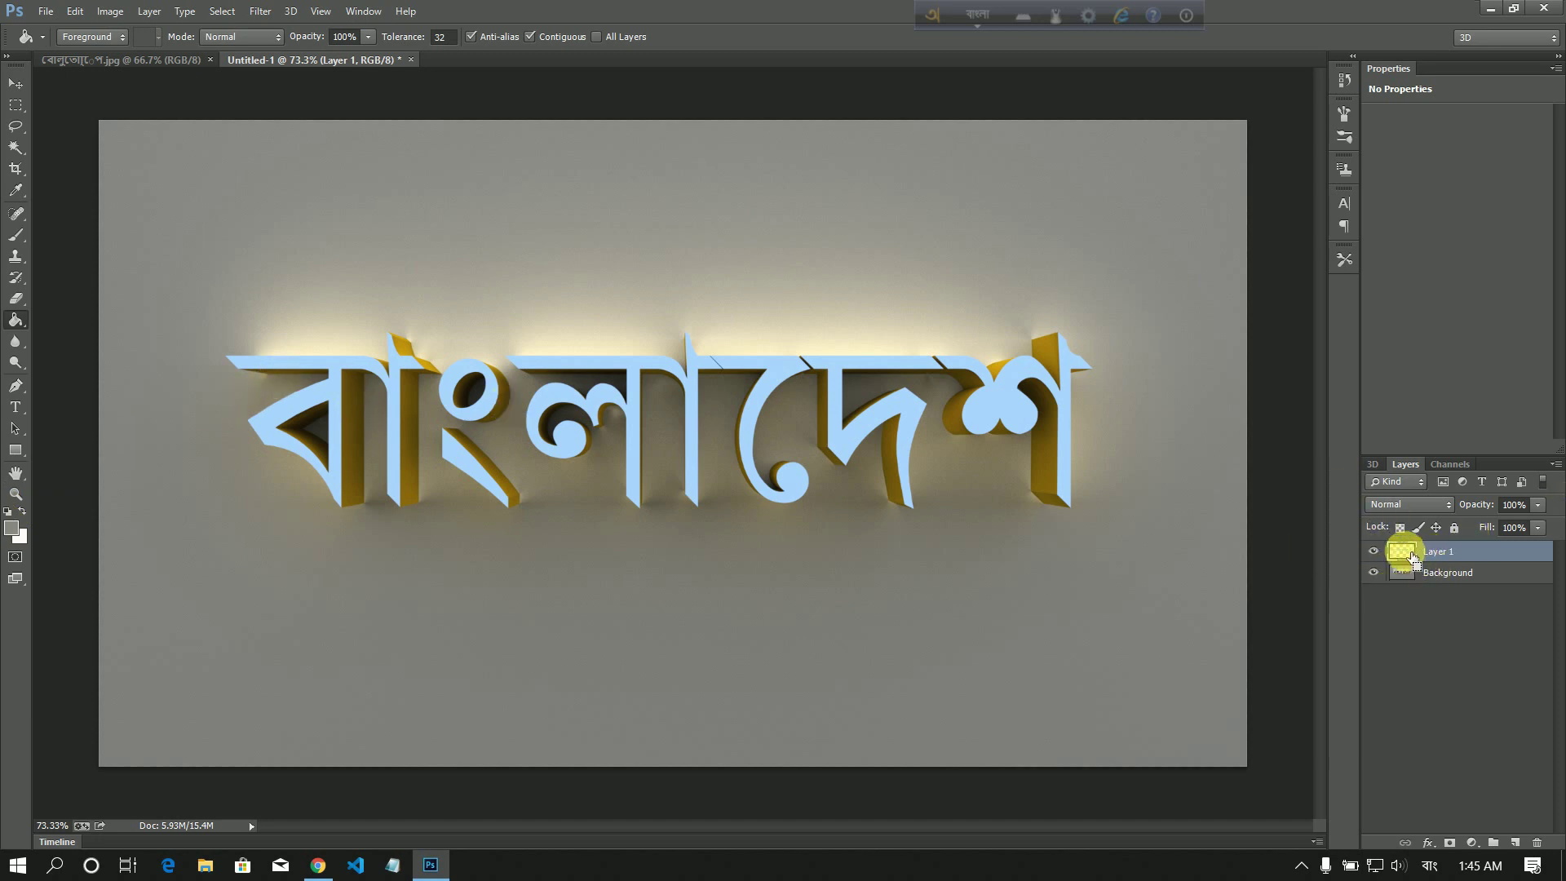
- Load Layer 1's pixels as a selection and fill the বা and ং faces grey
{"action": "mouse_move", "coordinate": [1410, 557]}
{"action": "left_mouse_down"}
{"action": "mouse_move", "coordinate": [1475, 602]}
{"action": "mouse_move", "coordinate": [1422, 565]}
{"action": "left_mouse_up"}
{"action": "left_click", "coordinate": [1408, 555], "text": "ctrl"}
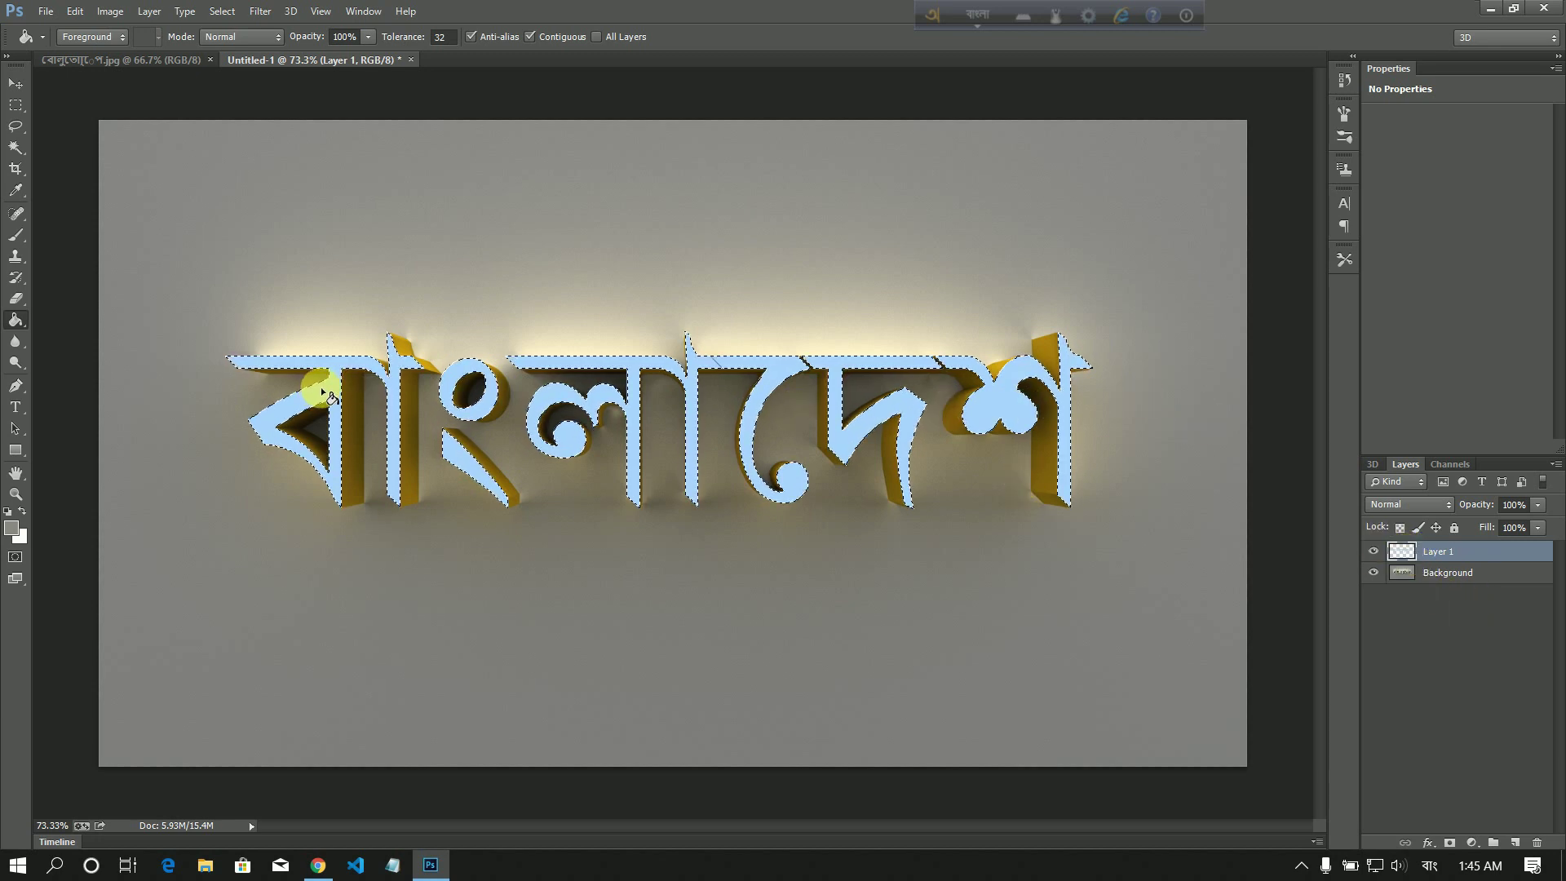
{"action": "left_click", "coordinate": [345, 387]}
{"action": "left_click", "coordinate": [452, 377]}
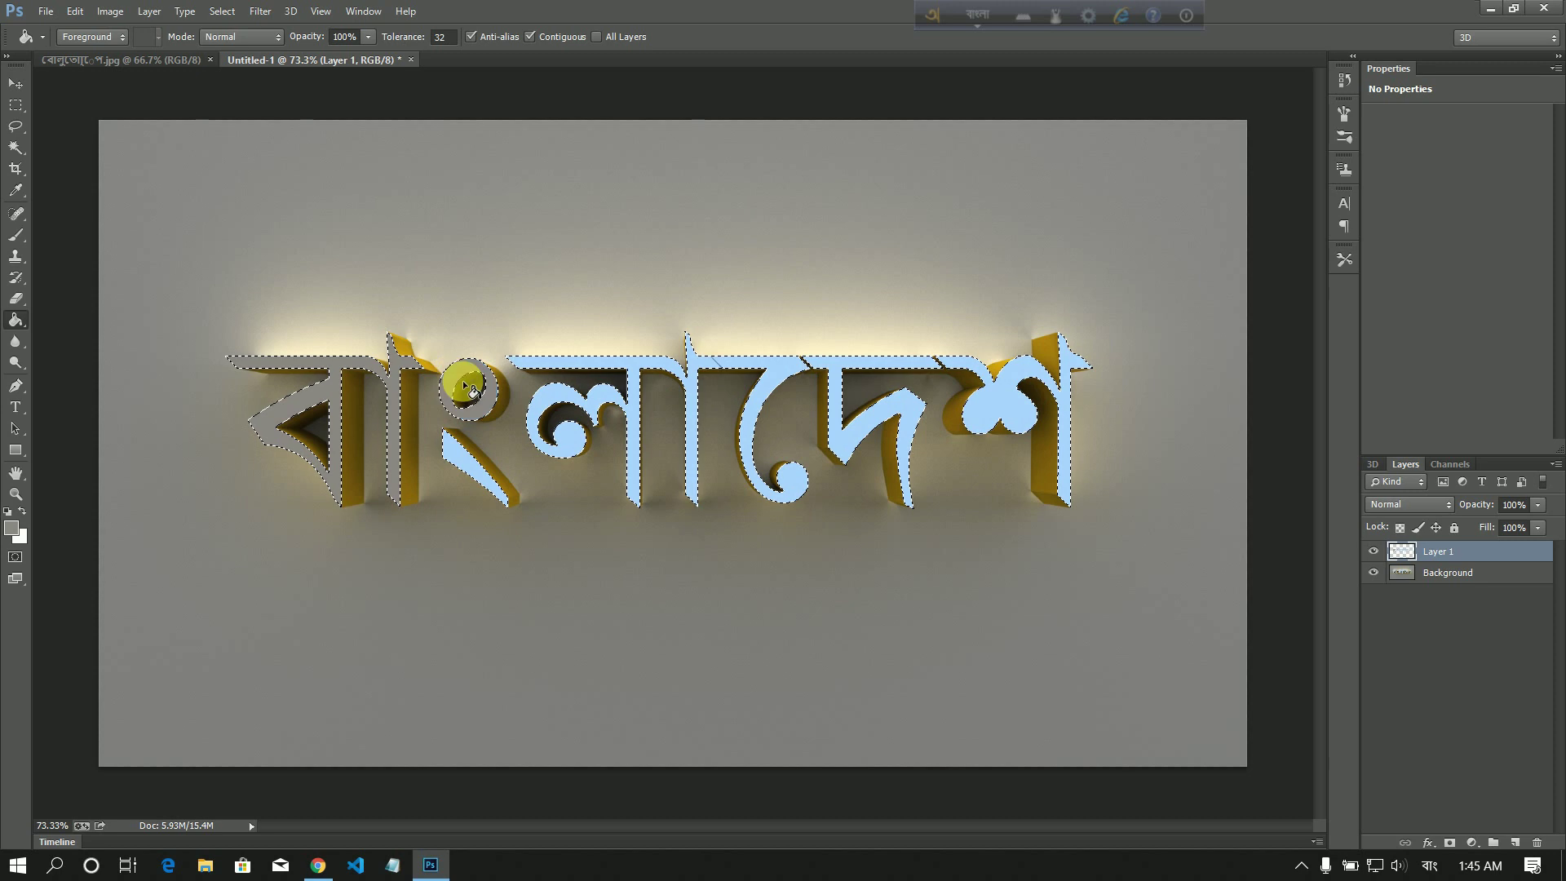
{"action": "left_click", "coordinate": [469, 452]}
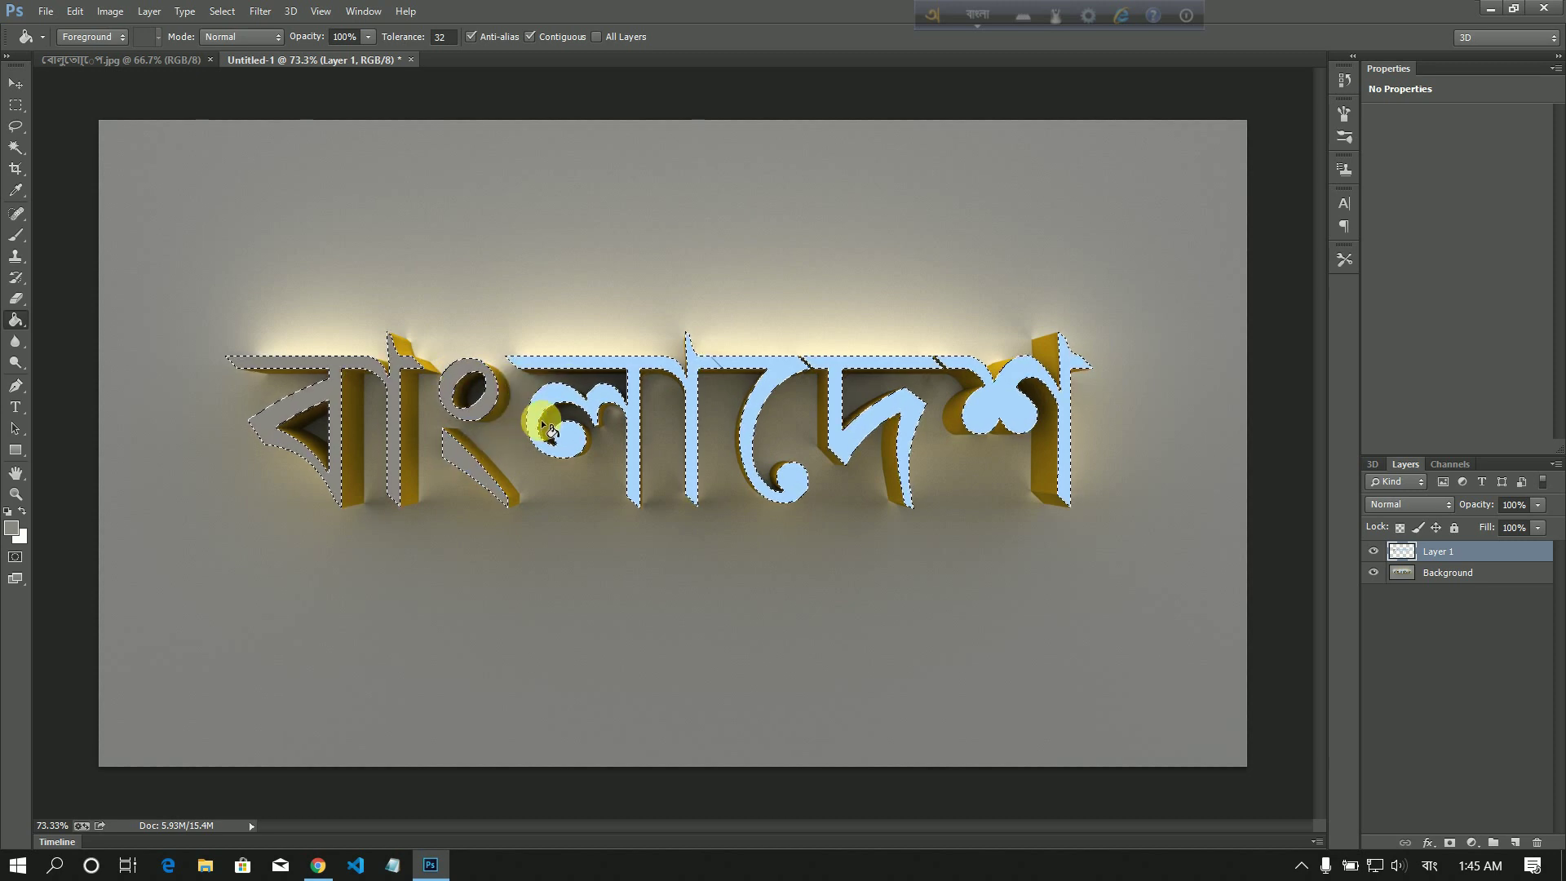
- Fill the লা, দ, দে, শ and remaining faces grey, then deselect and reselect Layer 1
{"action": "left_click", "coordinate": [559, 403]}
{"action": "left_click", "coordinate": [753, 363]}
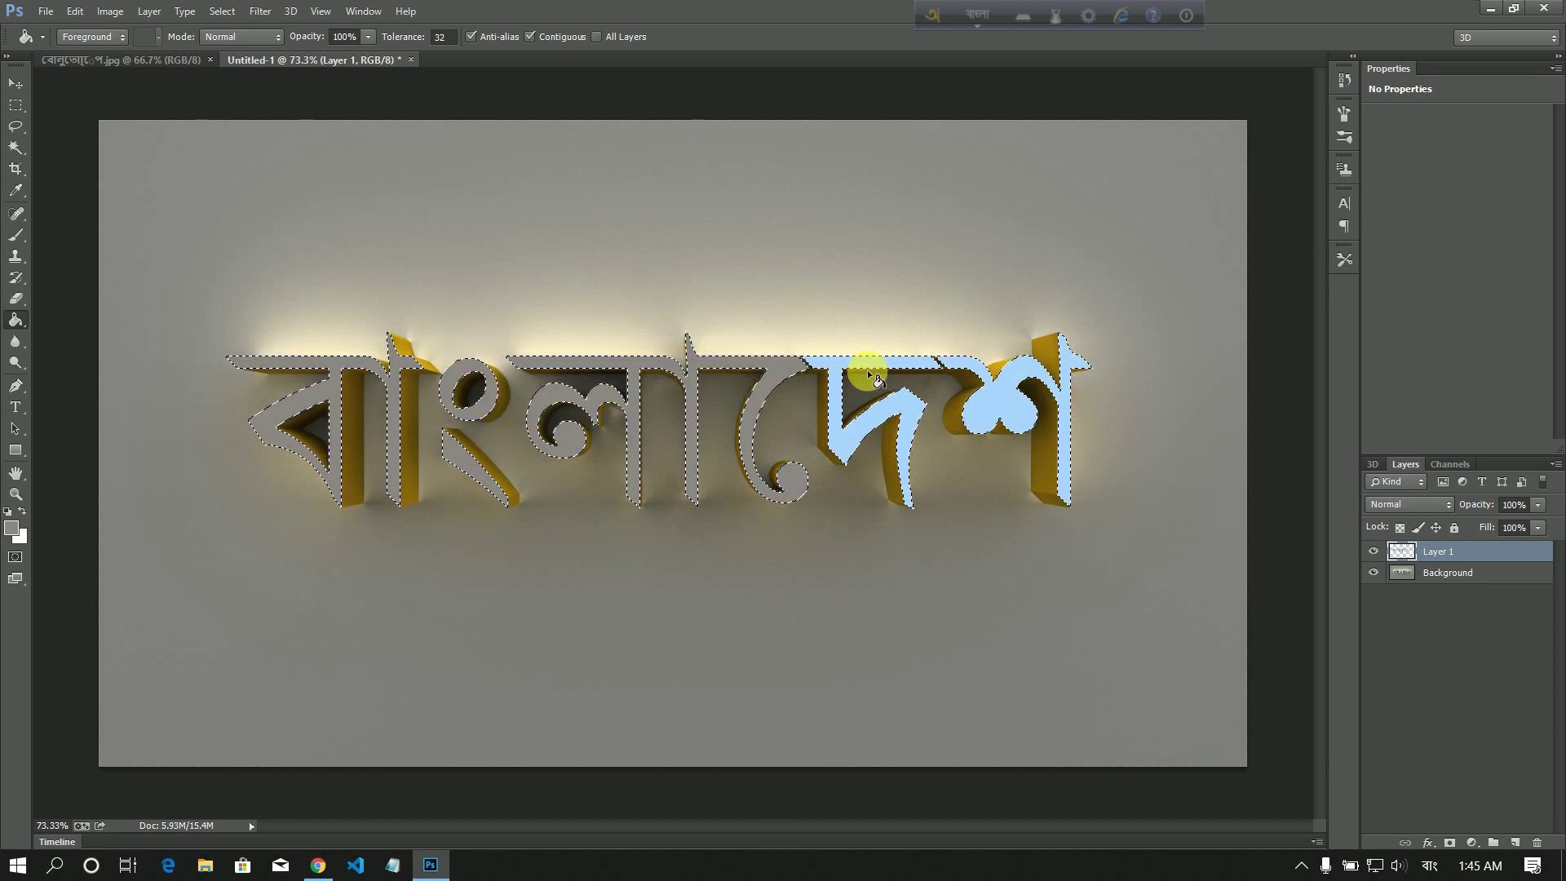
{"action": "left_click", "coordinate": [870, 367]}
{"action": "left_click", "coordinate": [1012, 379]}
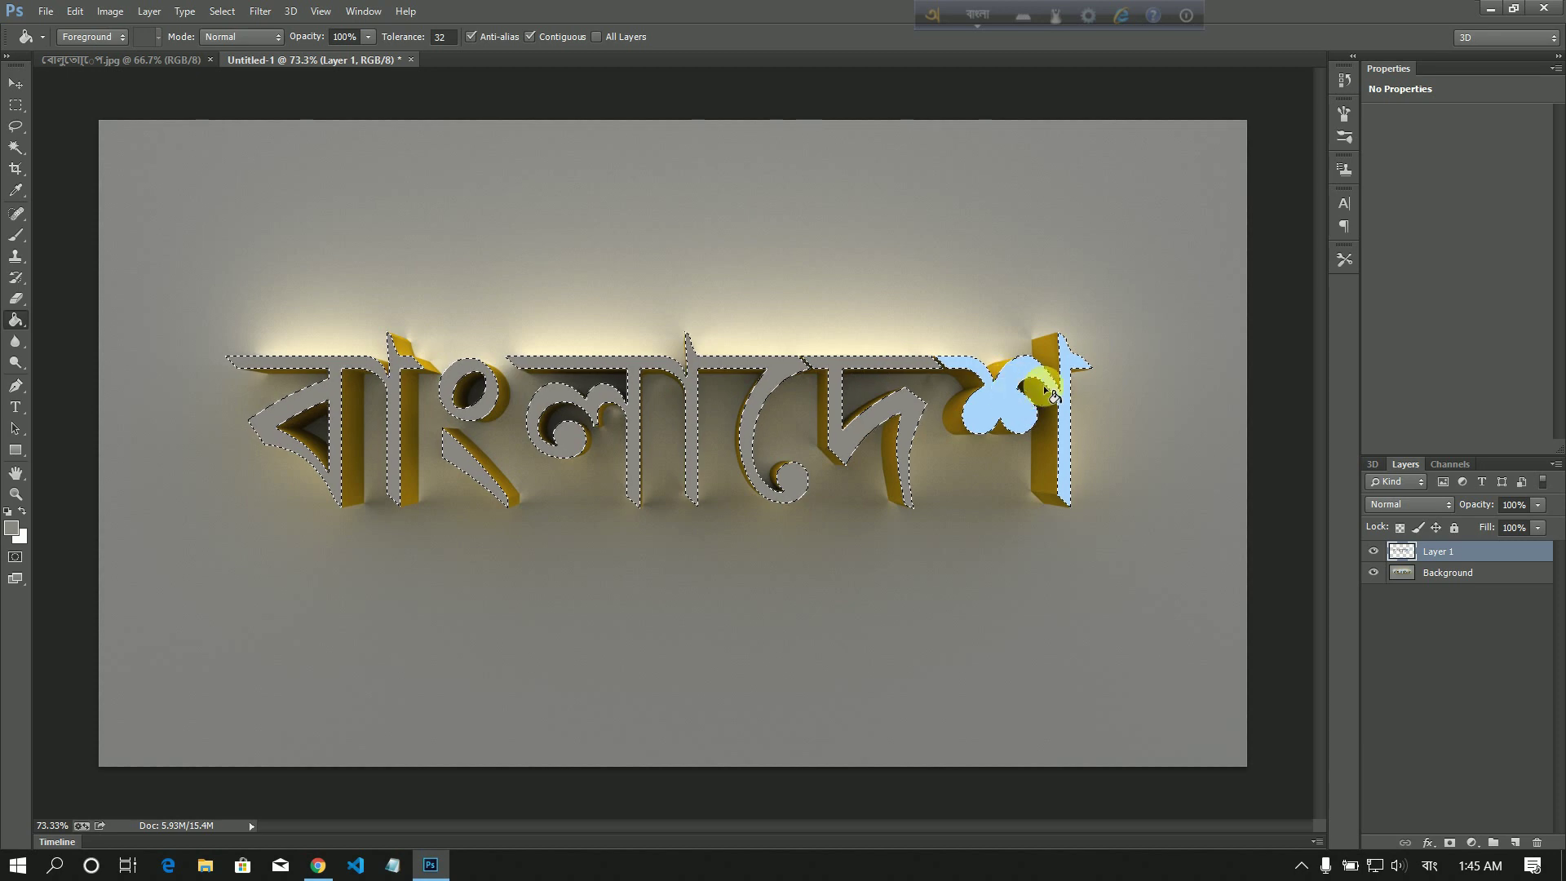
{"action": "left_click", "coordinate": [463, 401]}
{"action": "key", "text": "ctrl+d"}
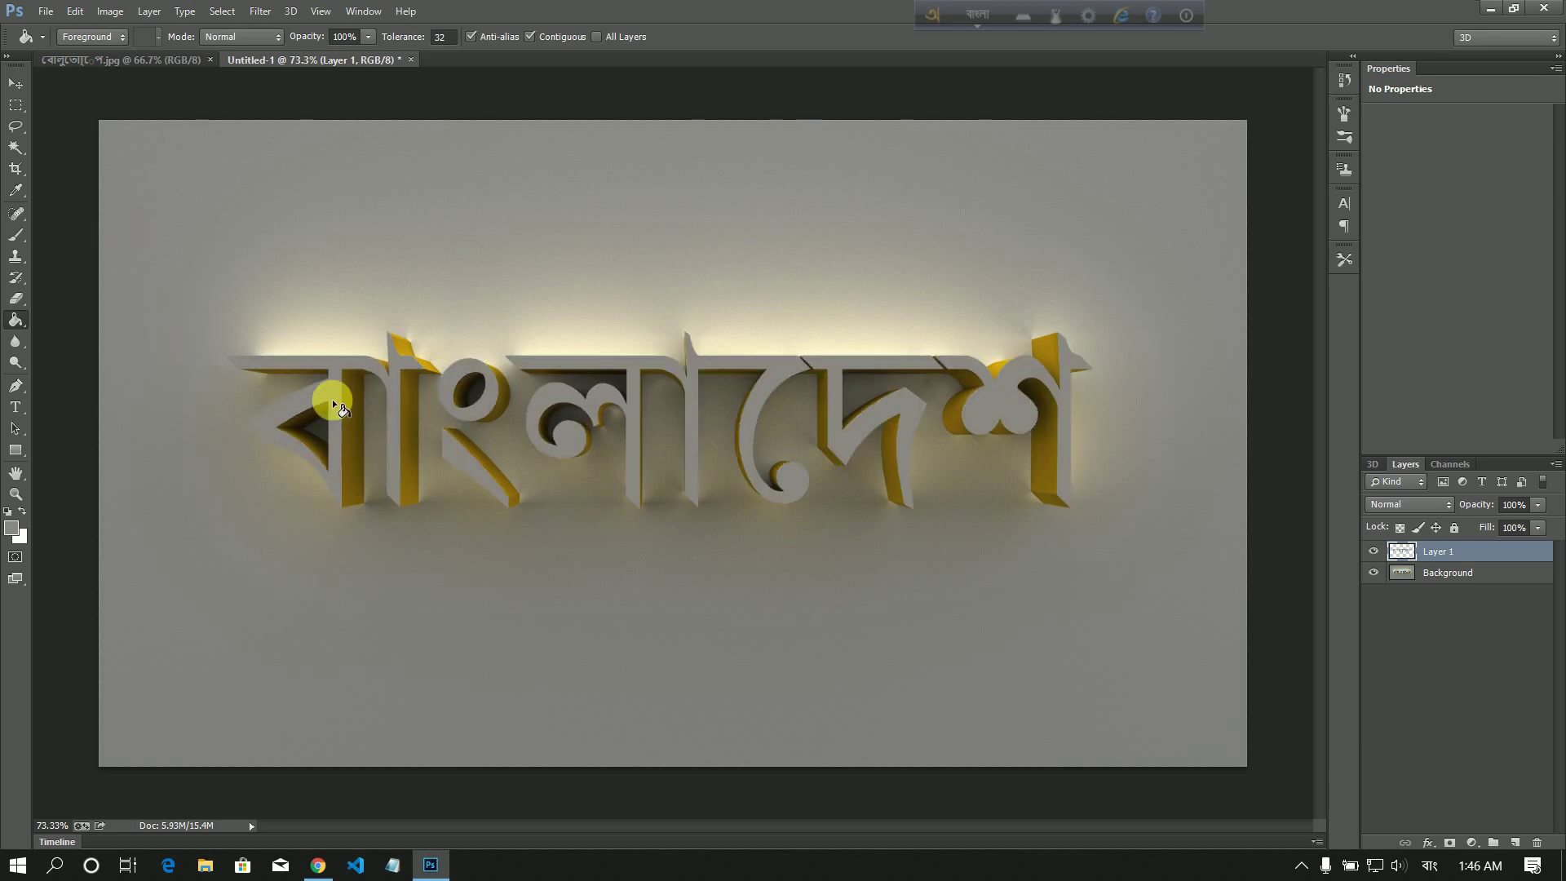
{"action": "left_click", "coordinate": [1403, 552], "text": "ctrl"}
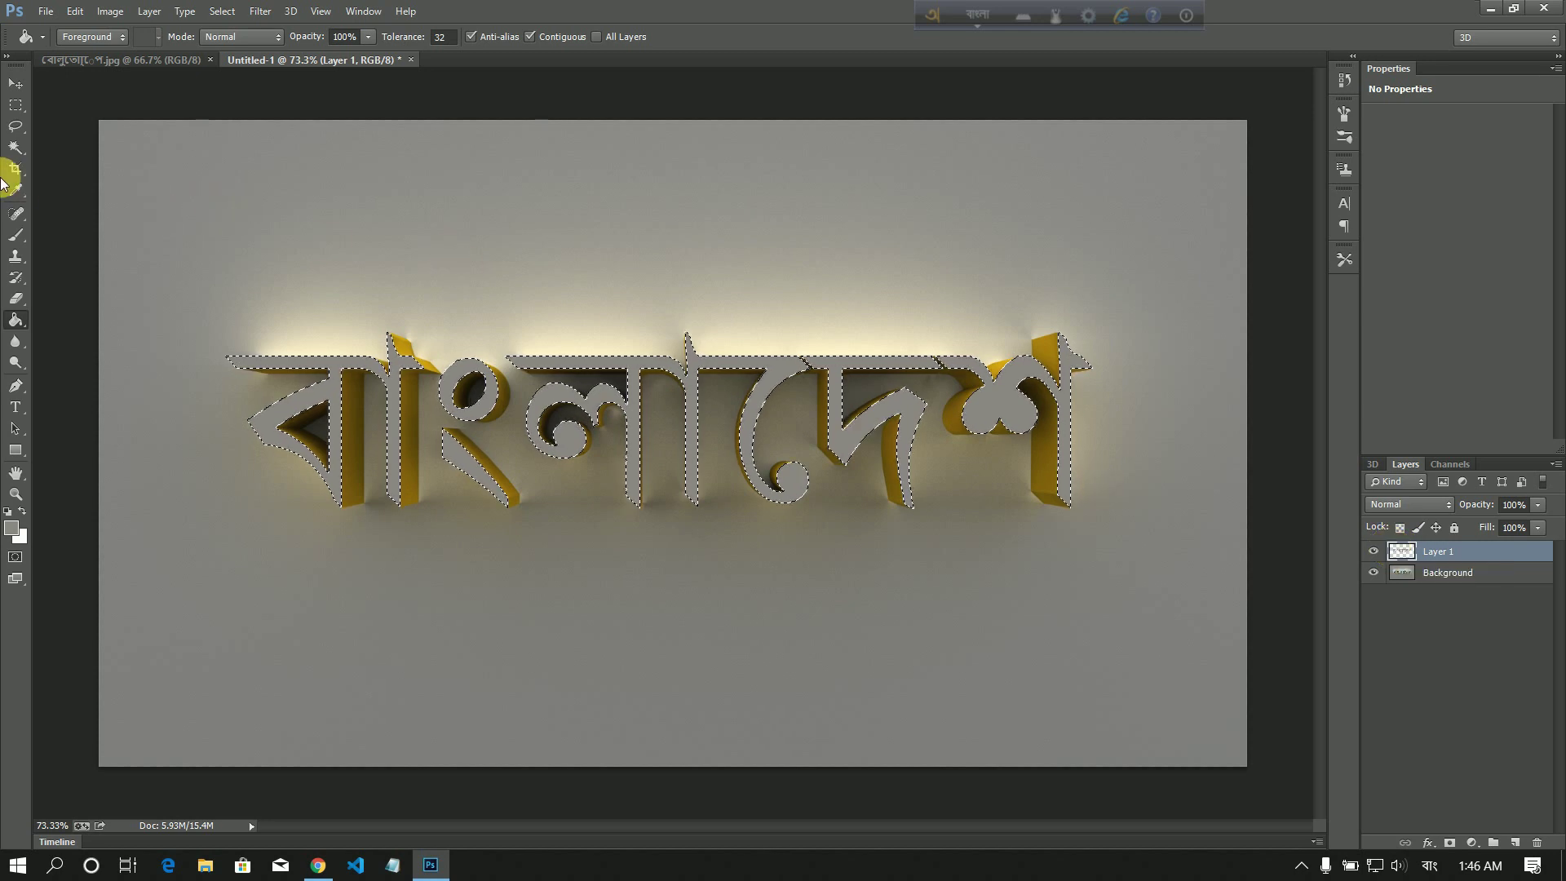
- Contract the letter-face selection inward by 4 pixels
{"action": "left_click", "coordinate": [220, 10]}
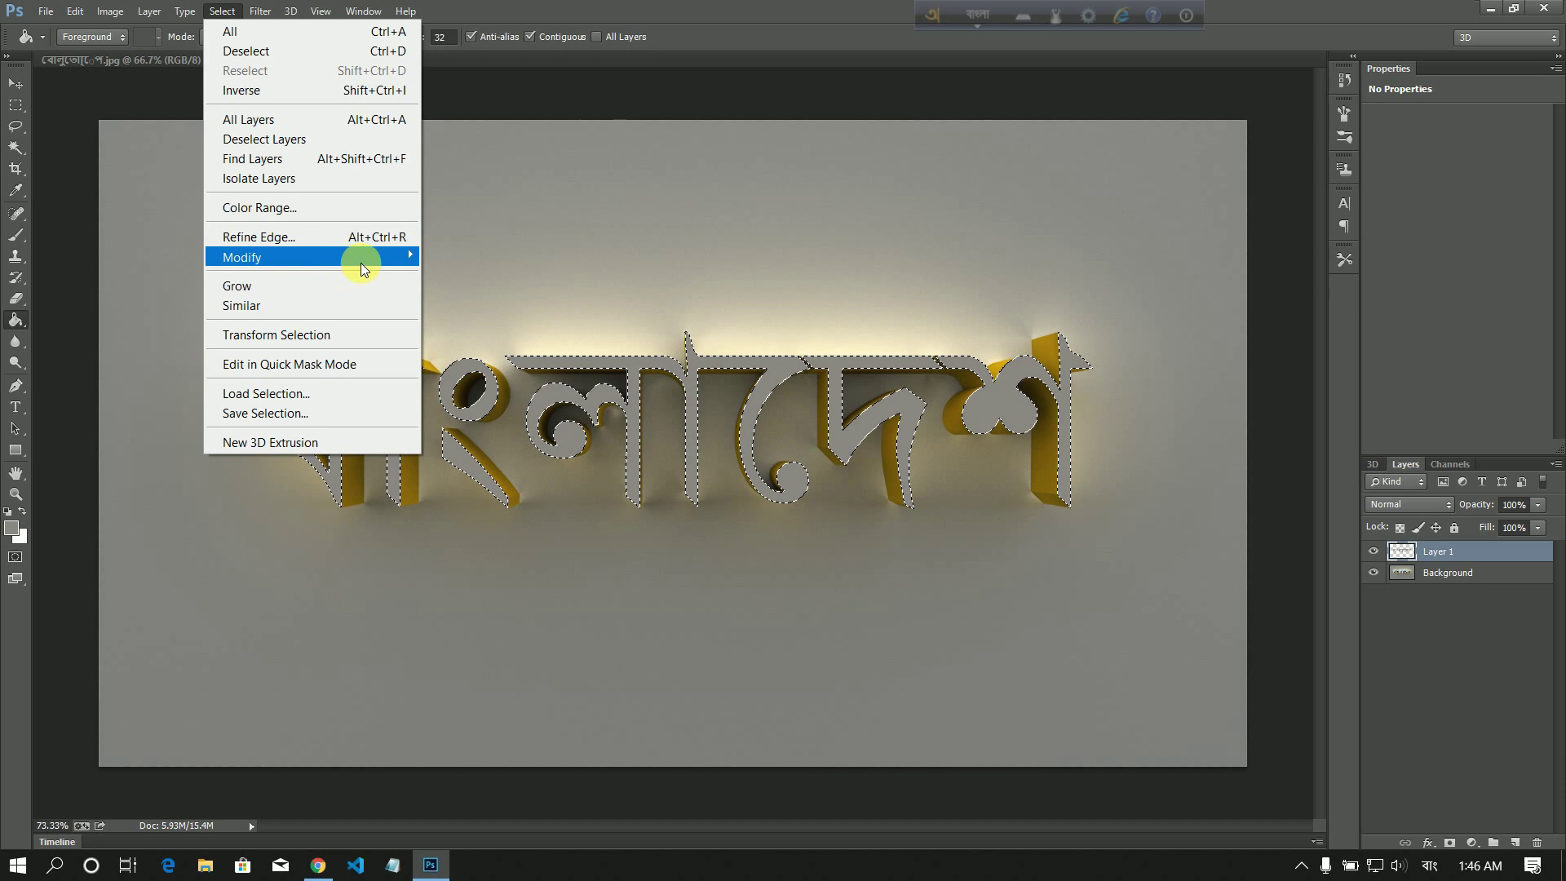
{"action": "mouse_move", "coordinate": [363, 258]}
{"action": "left_click", "coordinate": [445, 316]}
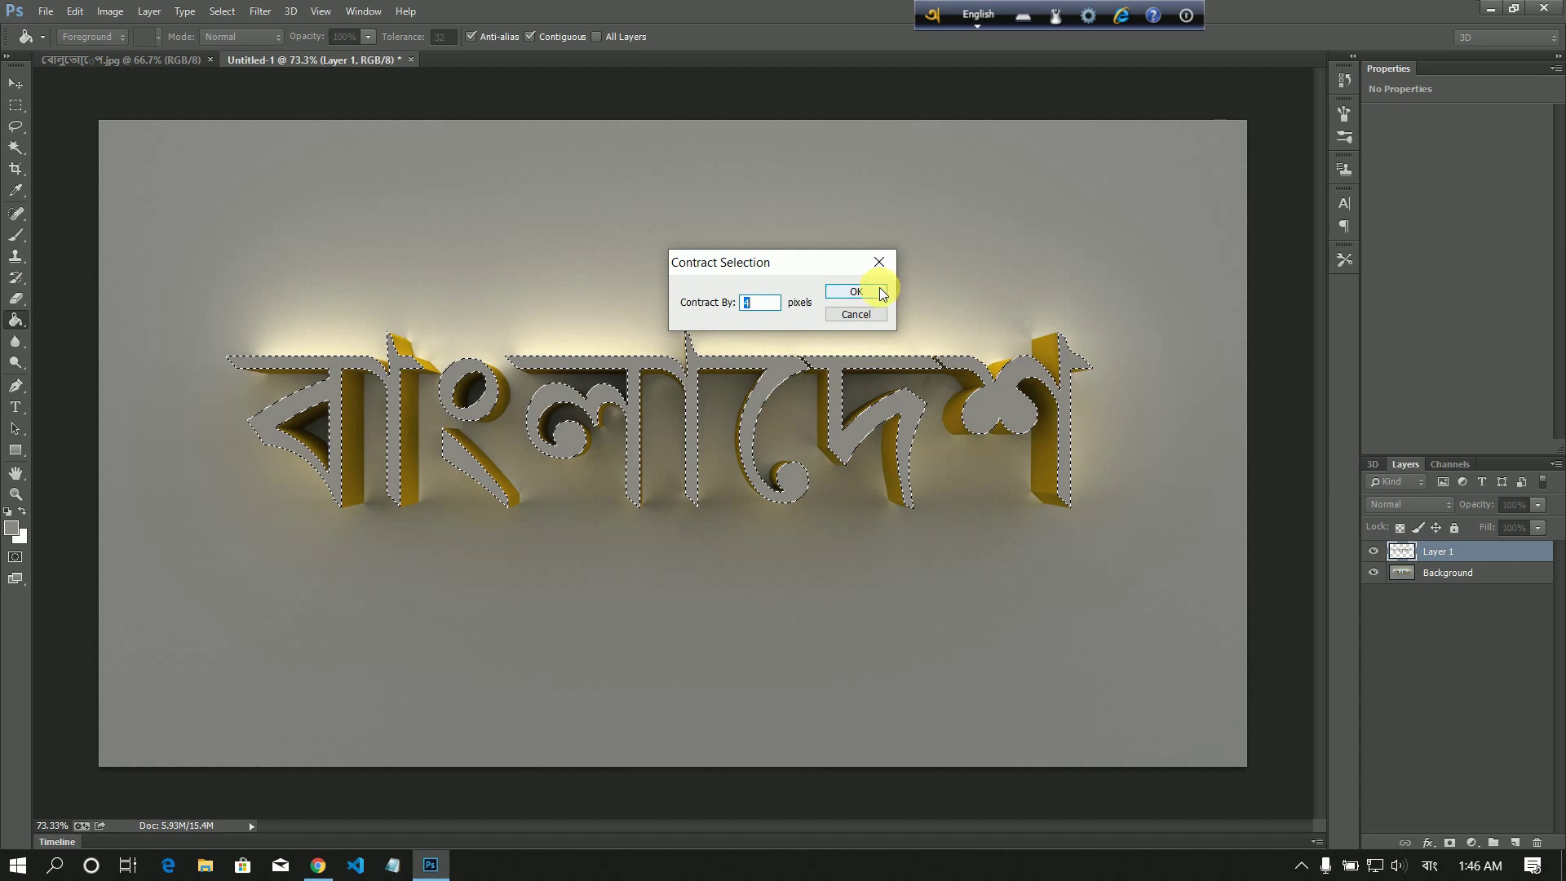
{"action": "left_click", "coordinate": [855, 292]}
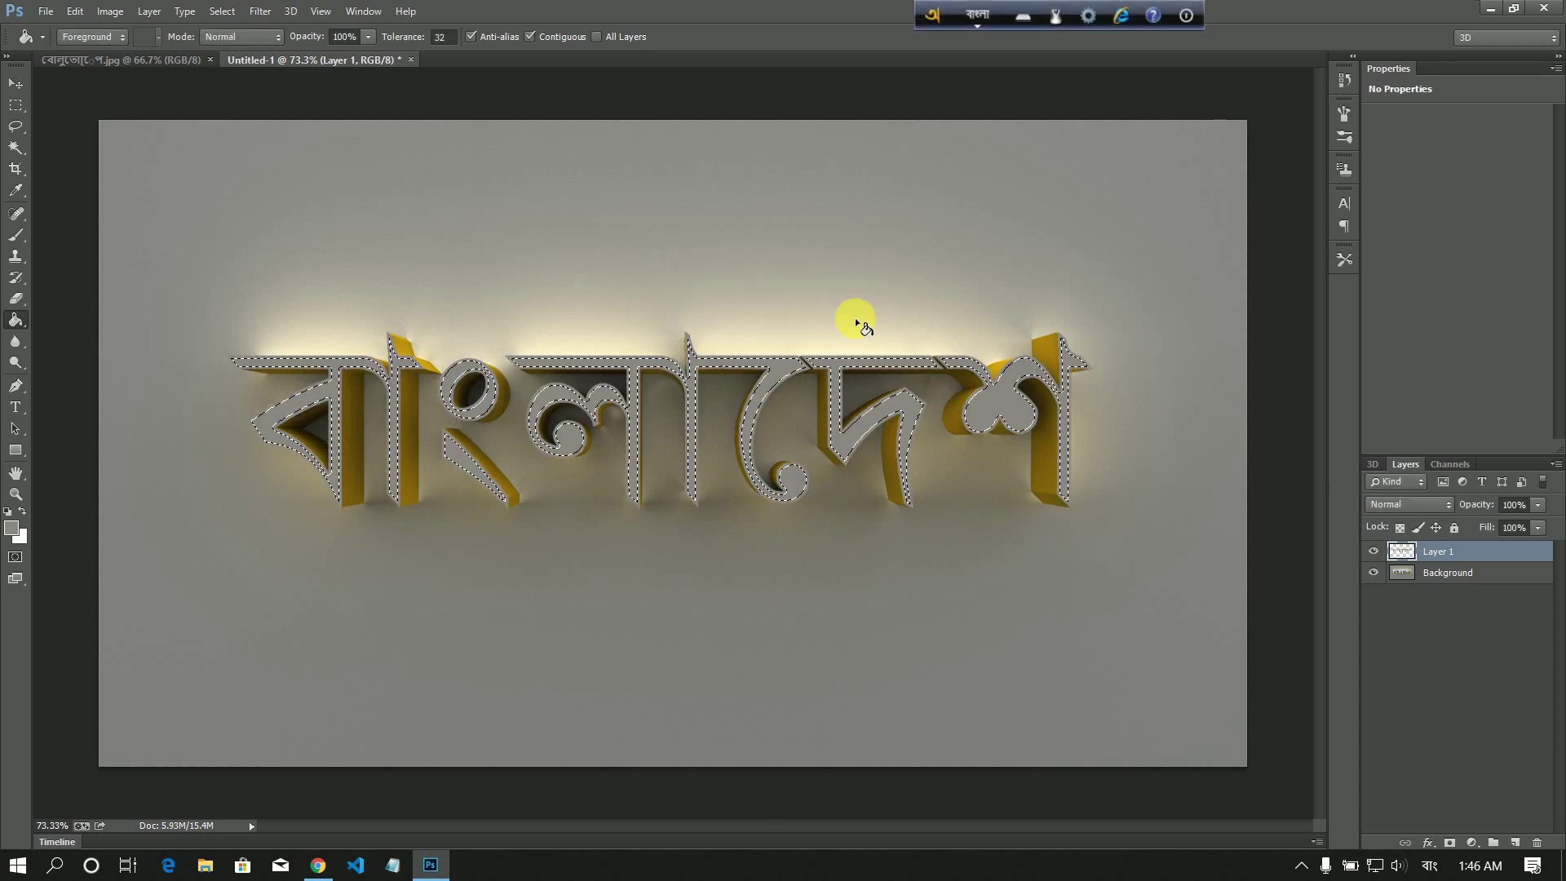
{"action": "scroll", "coordinate": [751, 392], "scroll_direction": "up", "scroll_amount": 4}
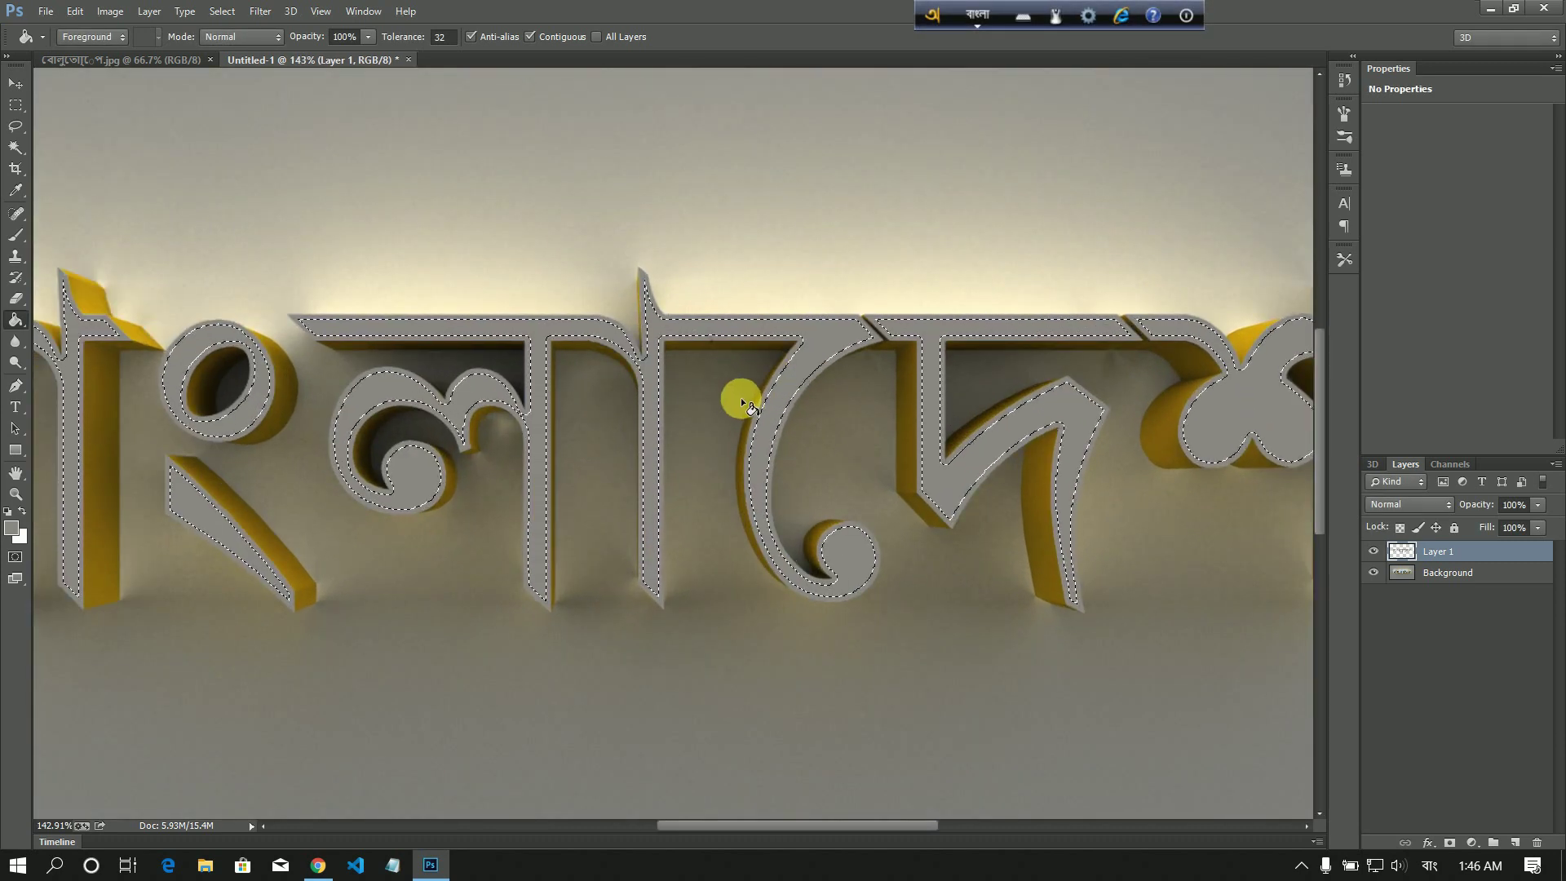
{"action": "scroll", "coordinate": [726, 395], "scroll_direction": "down", "scroll_amount": 2}
{"action": "scroll", "coordinate": [571, 310], "scroll_direction": "down", "scroll_amount": 1}
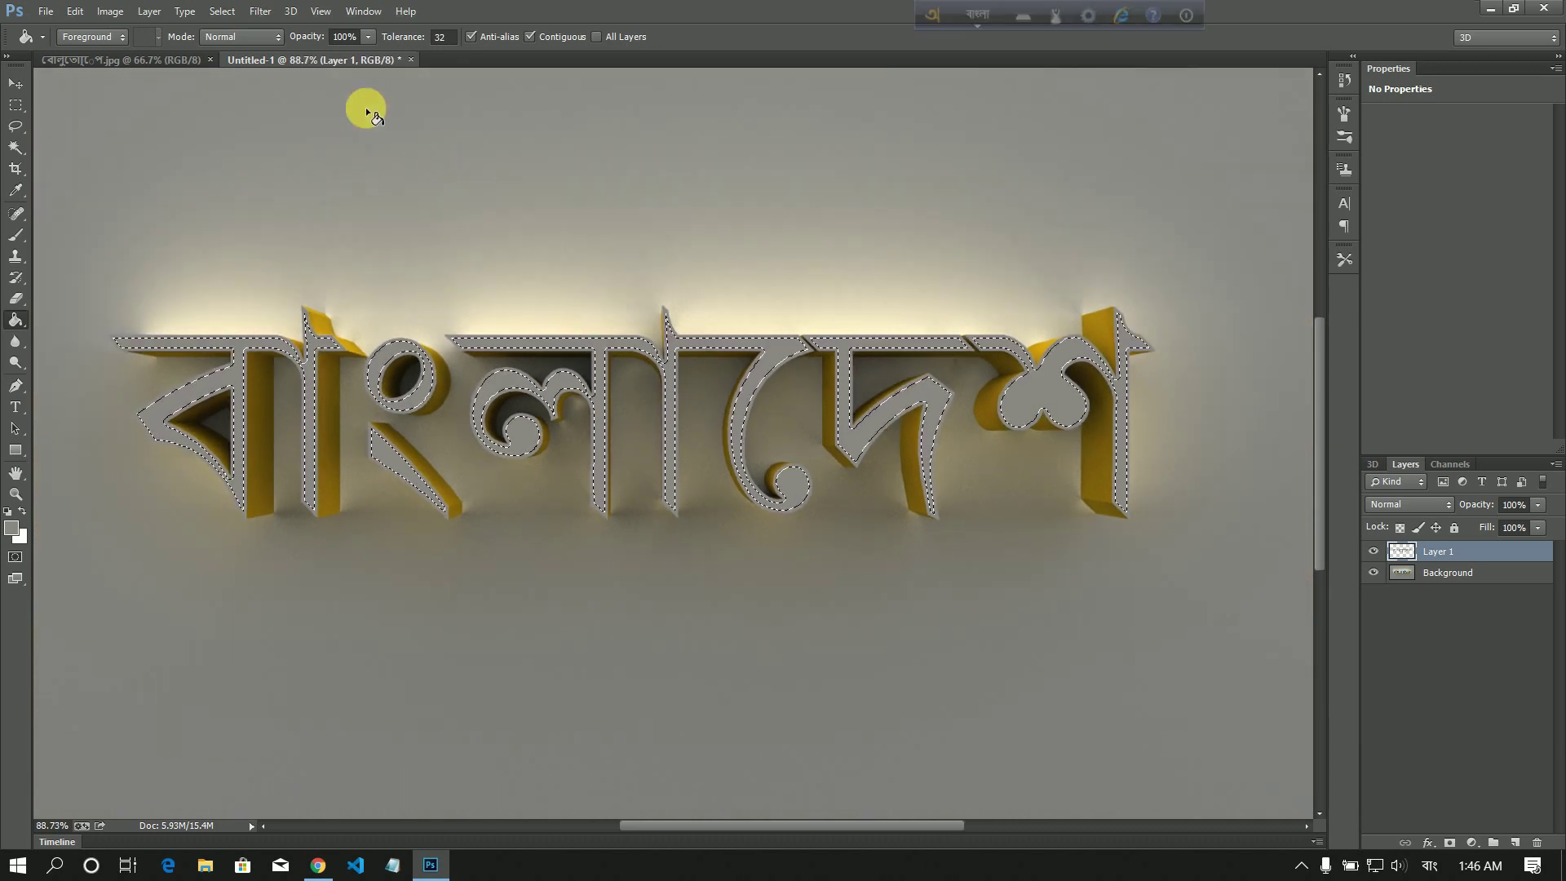
- Invert the selection and click the lettering with the Move tool to leave a thin light-blue rim
{"action": "left_click", "coordinate": [222, 11]}
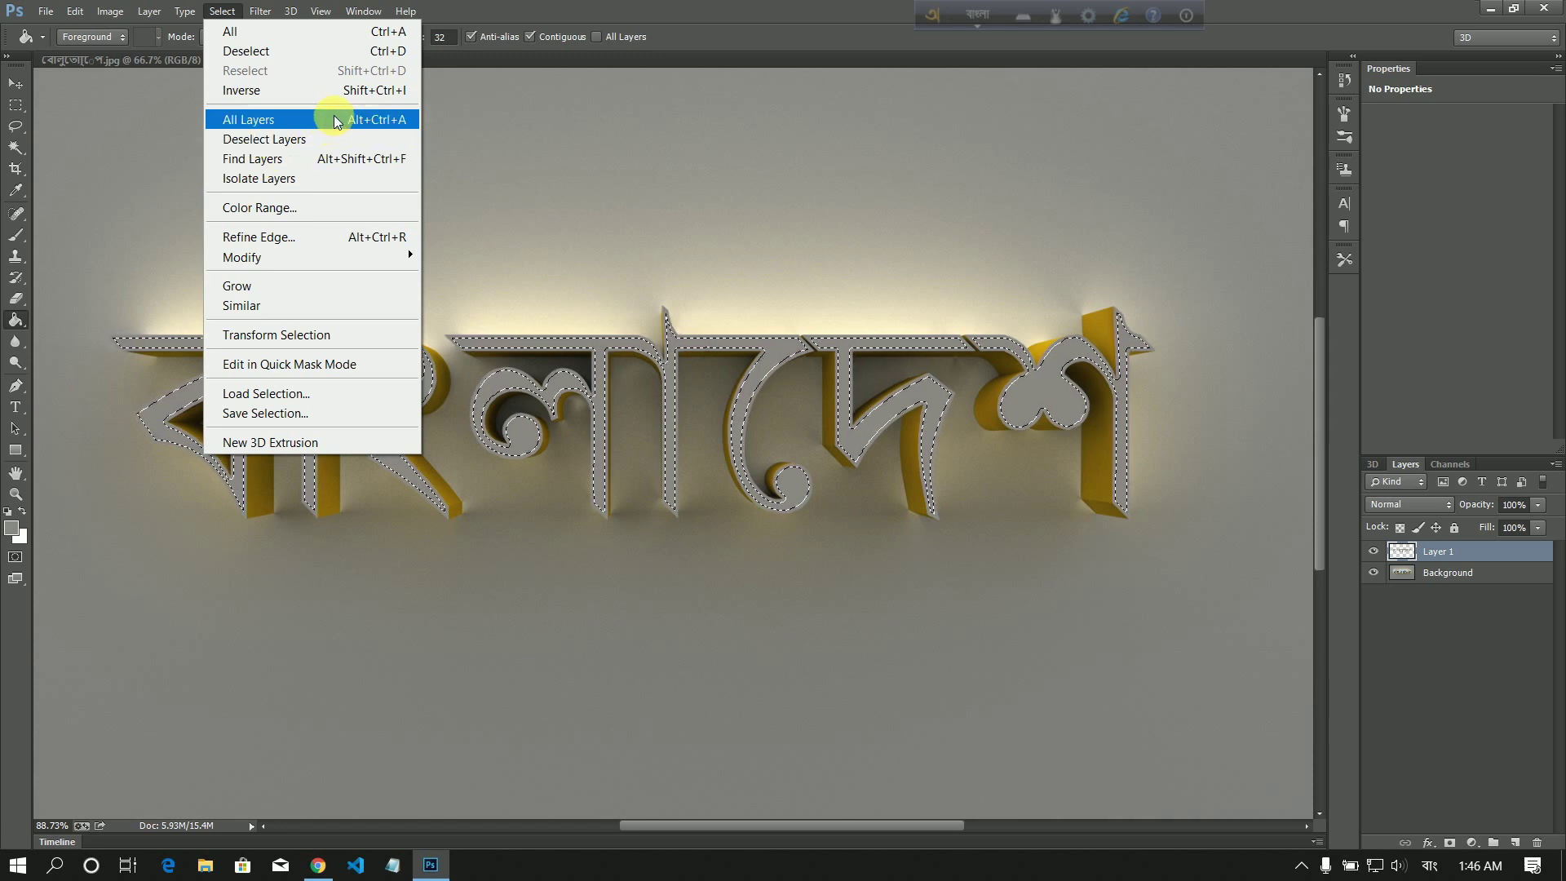
{"action": "left_click", "coordinate": [313, 90]}
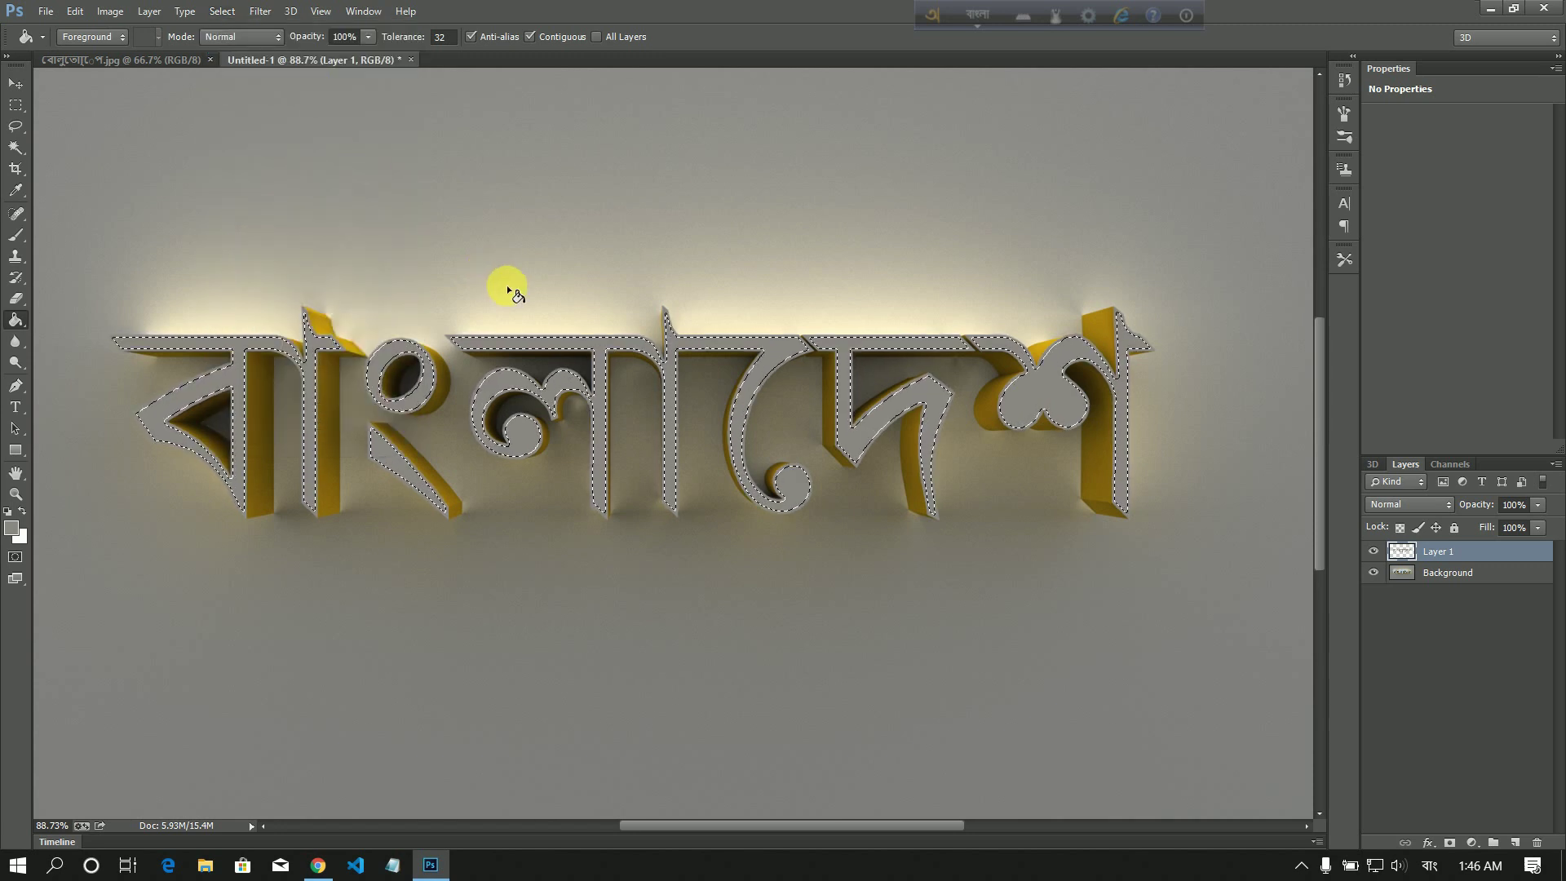
{"action": "scroll", "coordinate": [511, 294], "scroll_direction": "down", "scroll_amount": 5}
{"action": "scroll", "coordinate": [891, 302], "scroll_direction": "up", "scroll_amount": 1}
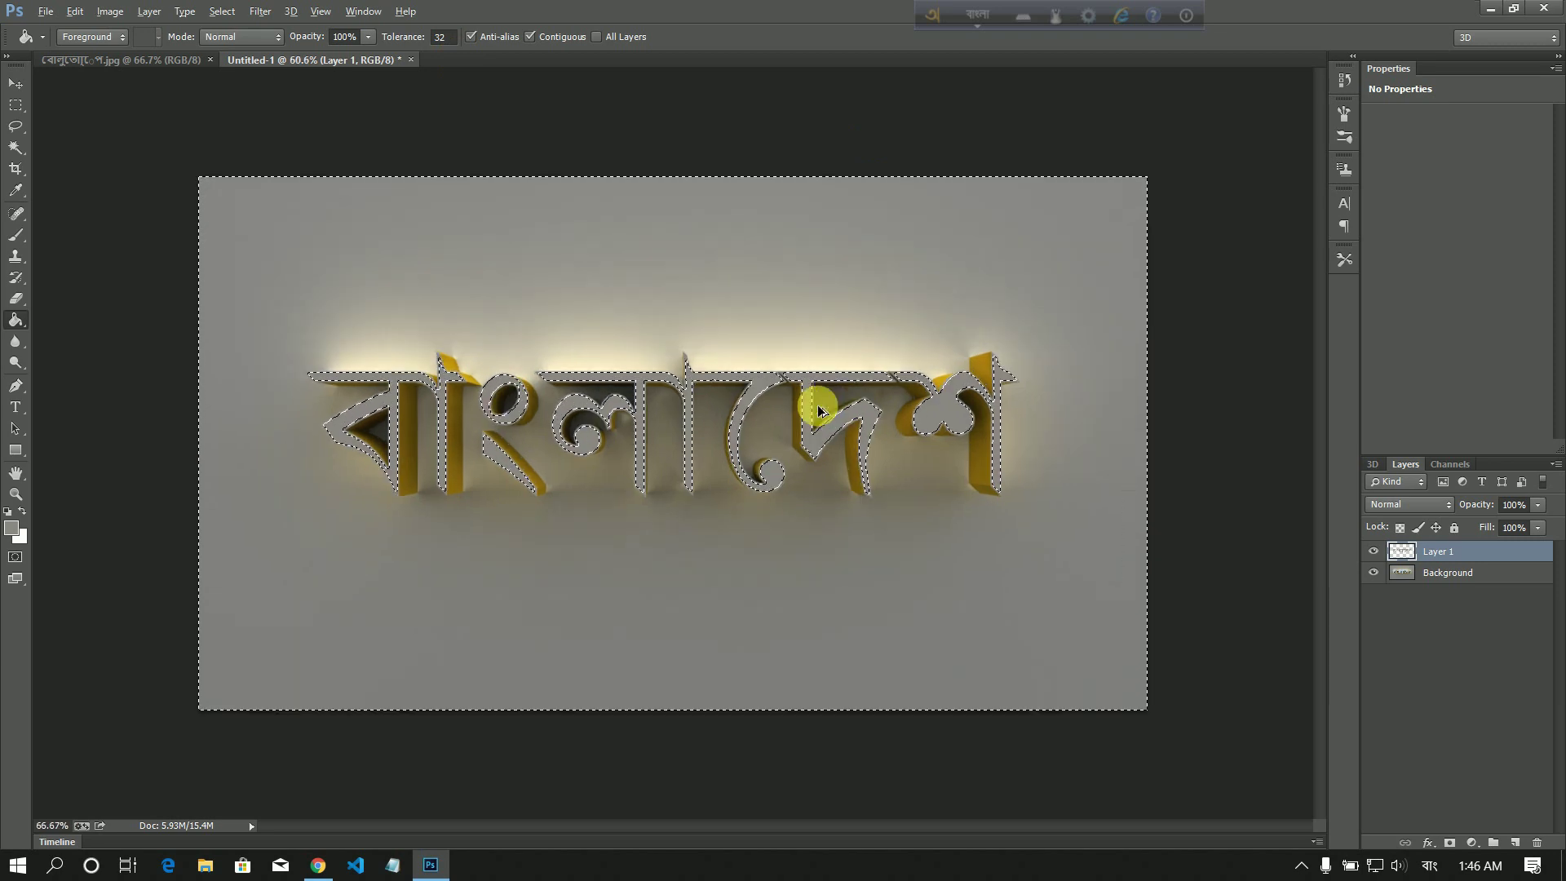
{"action": "left_click", "coordinate": [15, 83]}
{"action": "scroll", "coordinate": [693, 429], "scroll_direction": "up", "scroll_amount": 1}
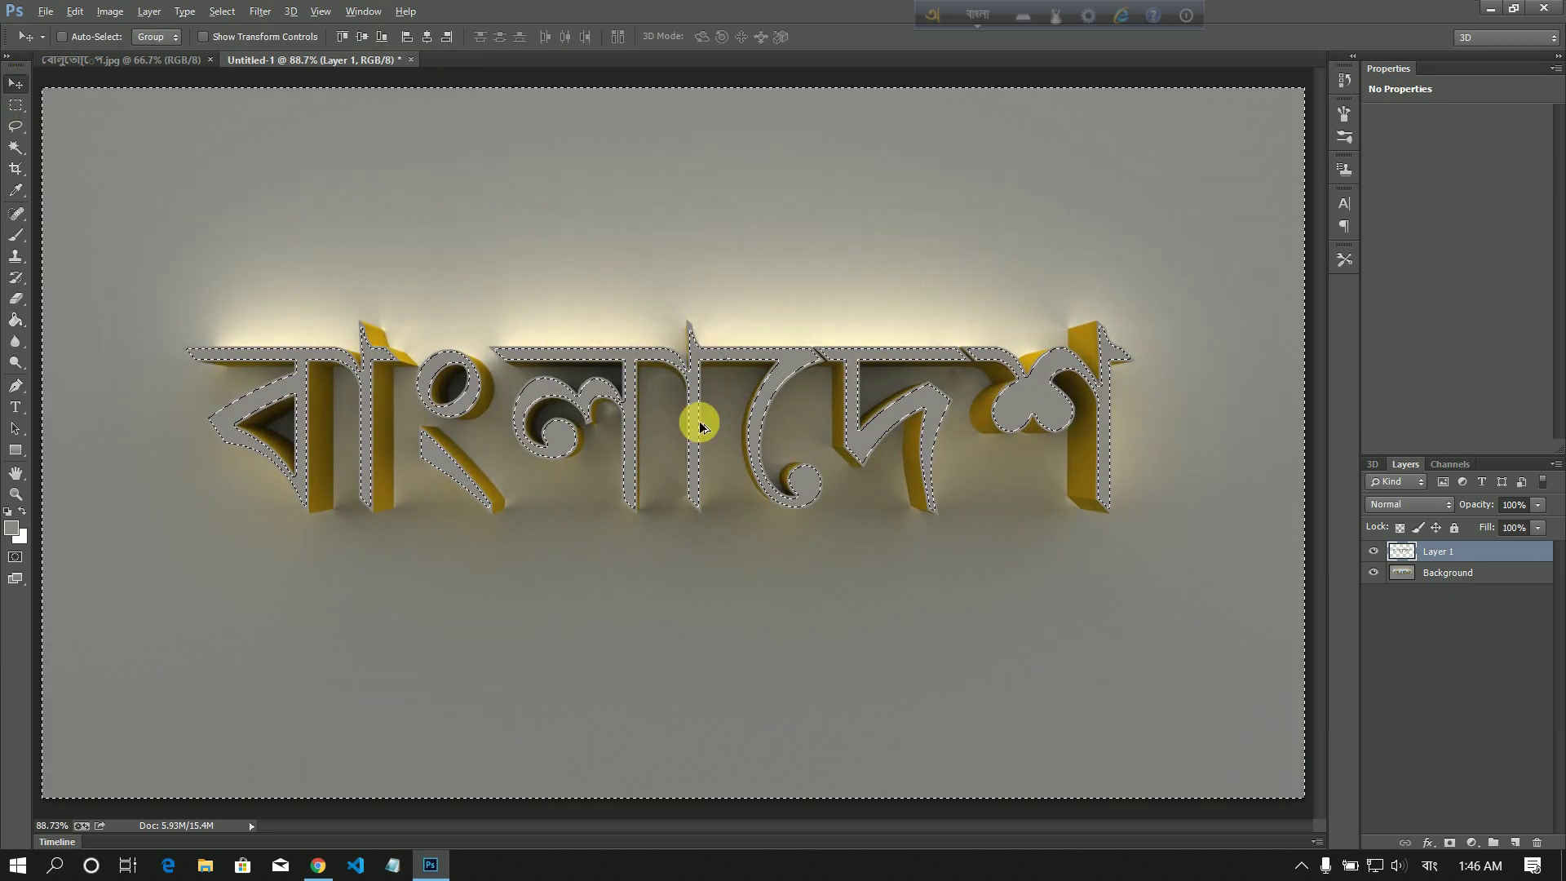
{"action": "left_click", "coordinate": [699, 424]}
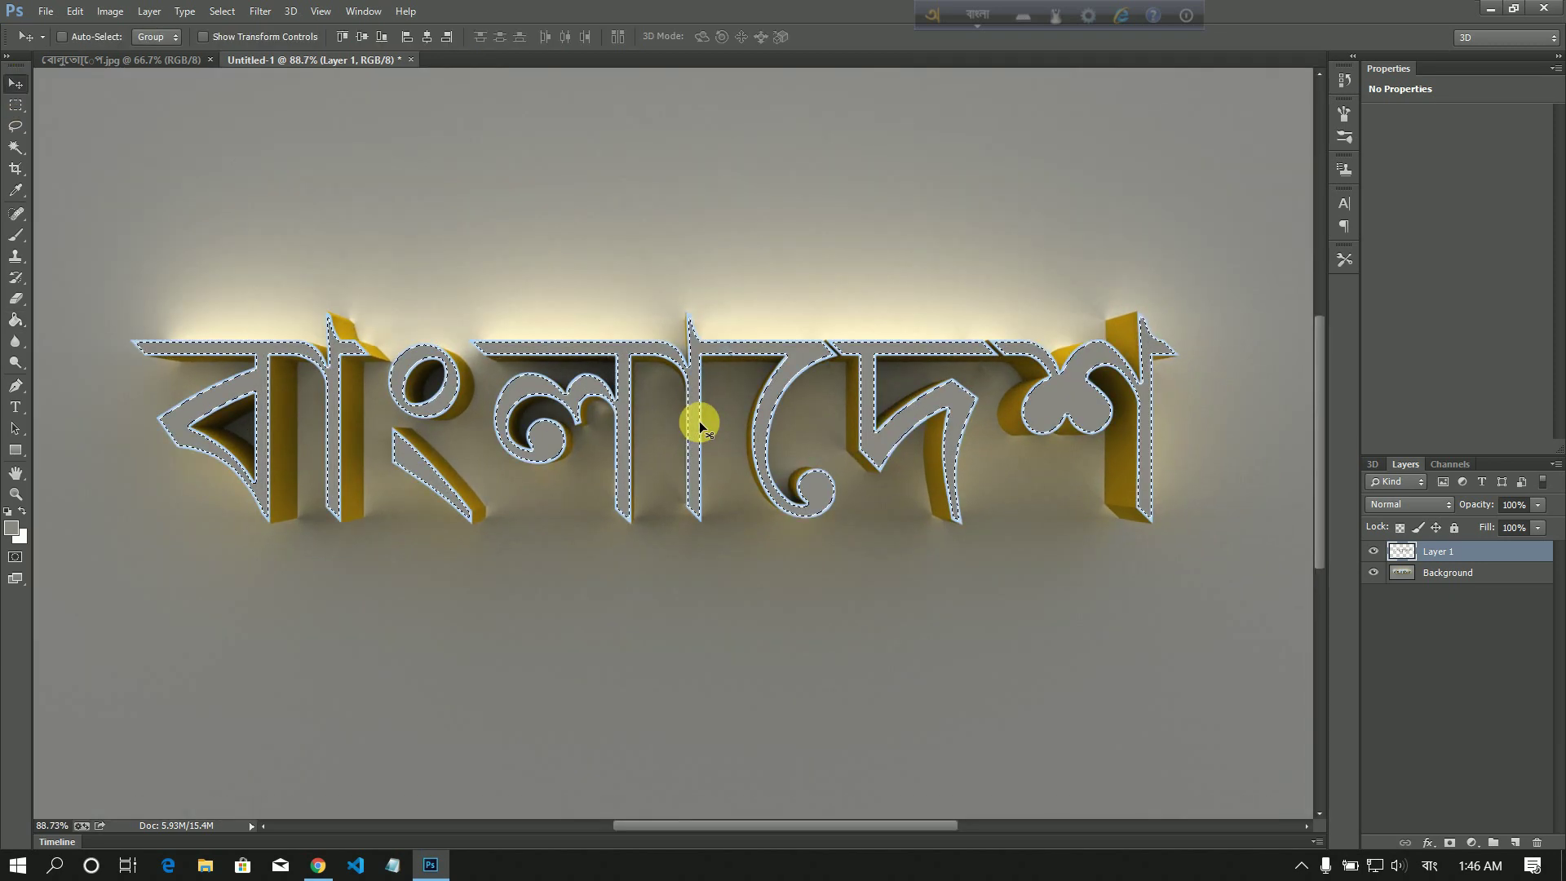
{"action": "scroll", "coordinate": [702, 441], "scroll_direction": "down", "scroll_amount": 1}
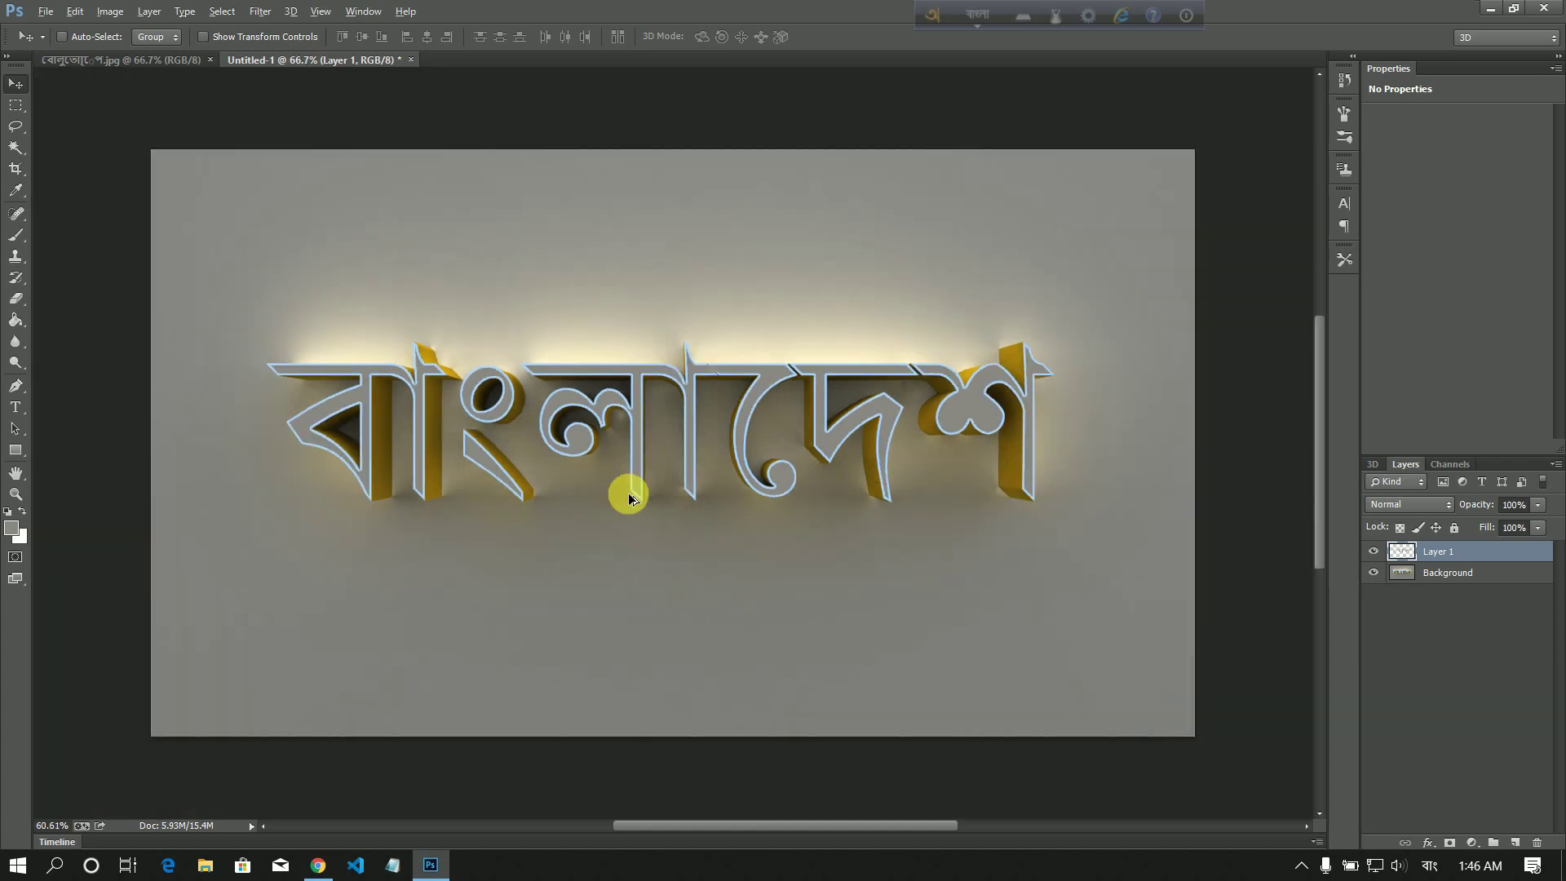
{"action": "scroll", "coordinate": [831, 447], "scroll_direction": "up", "scroll_amount": 1}
{"action": "scroll", "coordinate": [829, 444], "scroll_direction": "down", "scroll_amount": 1}
{"action": "scroll", "coordinate": [937, 462], "scroll_direction": "up", "scroll_amount": 1}
{"action": "scroll", "coordinate": [930, 466], "scroll_direction": "up", "scroll_amount": 1}
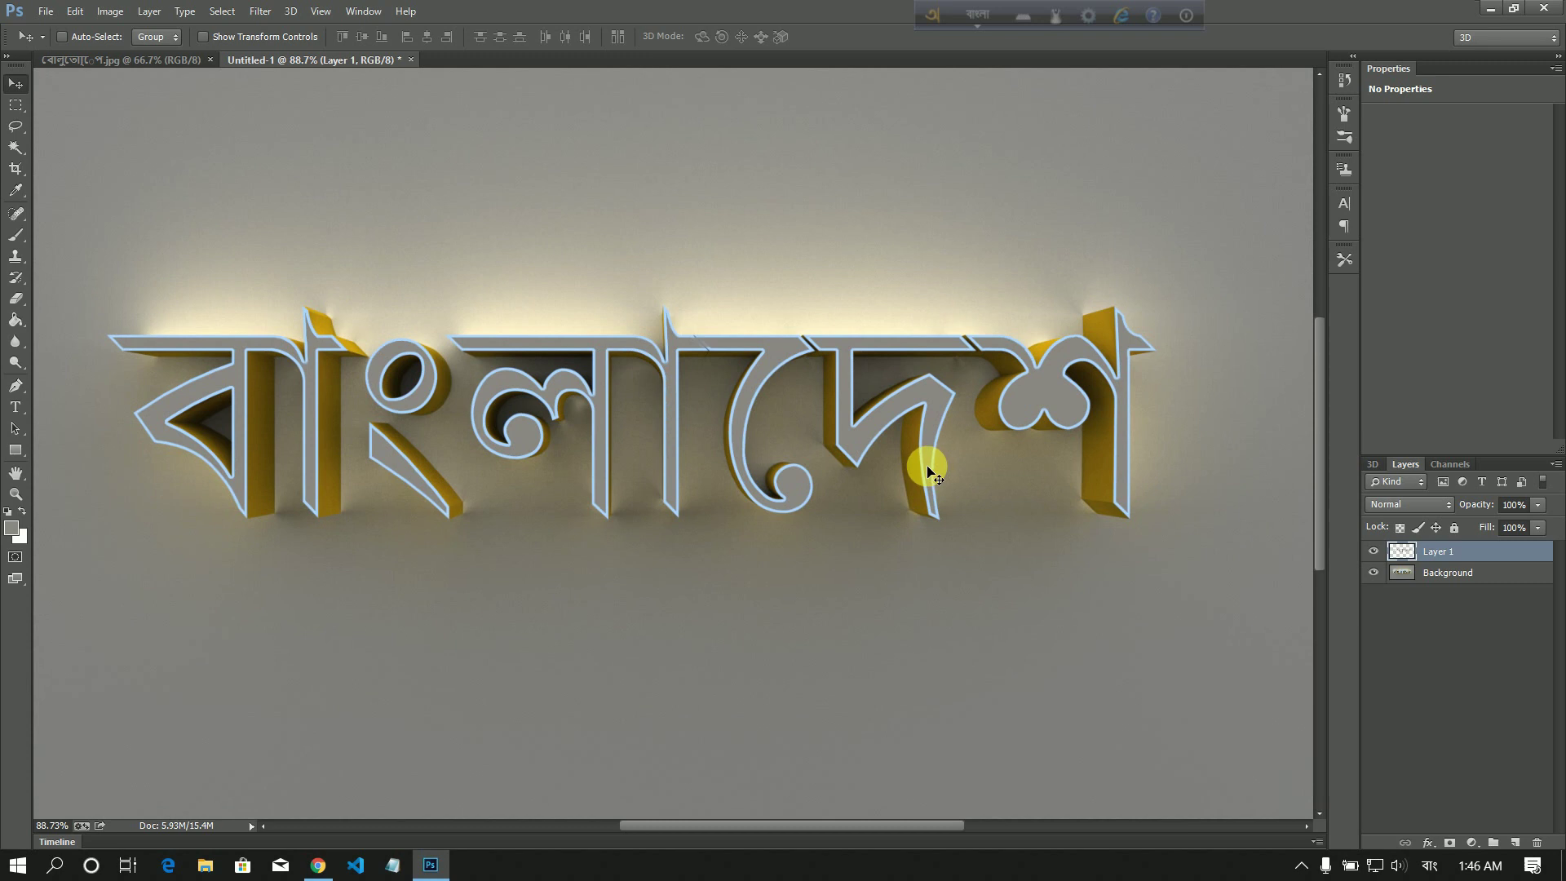
- Add a Color Balance layer with midtones at Cyan-Red +100, Magenta-Green +23, Yellow-Blue -47
{"action": "left_click", "coordinate": [1473, 843]}
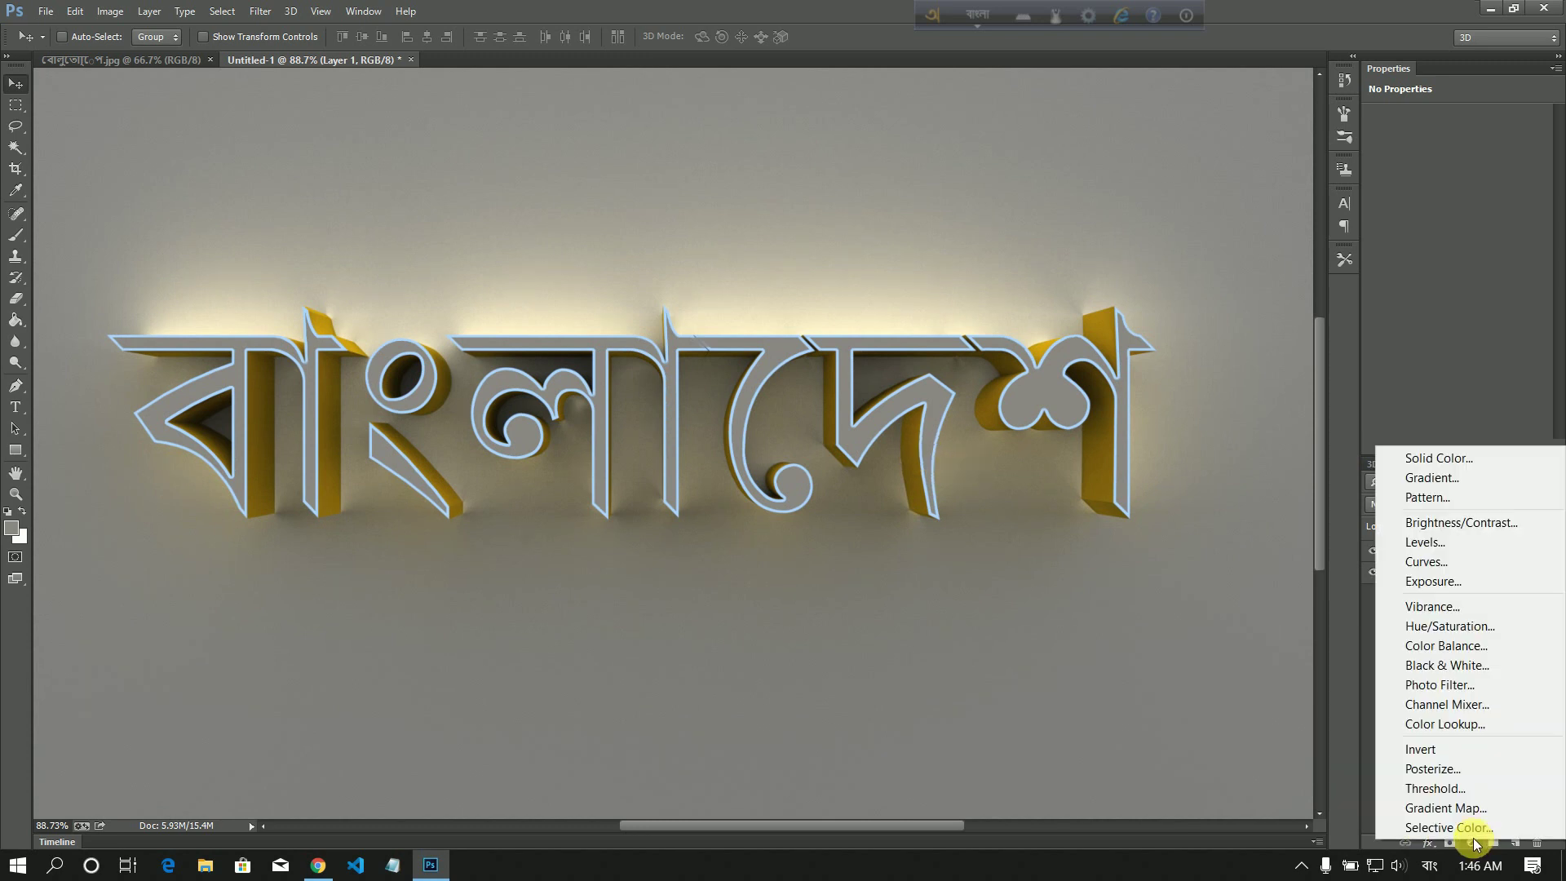
{"action": "left_click", "coordinate": [1449, 647]}
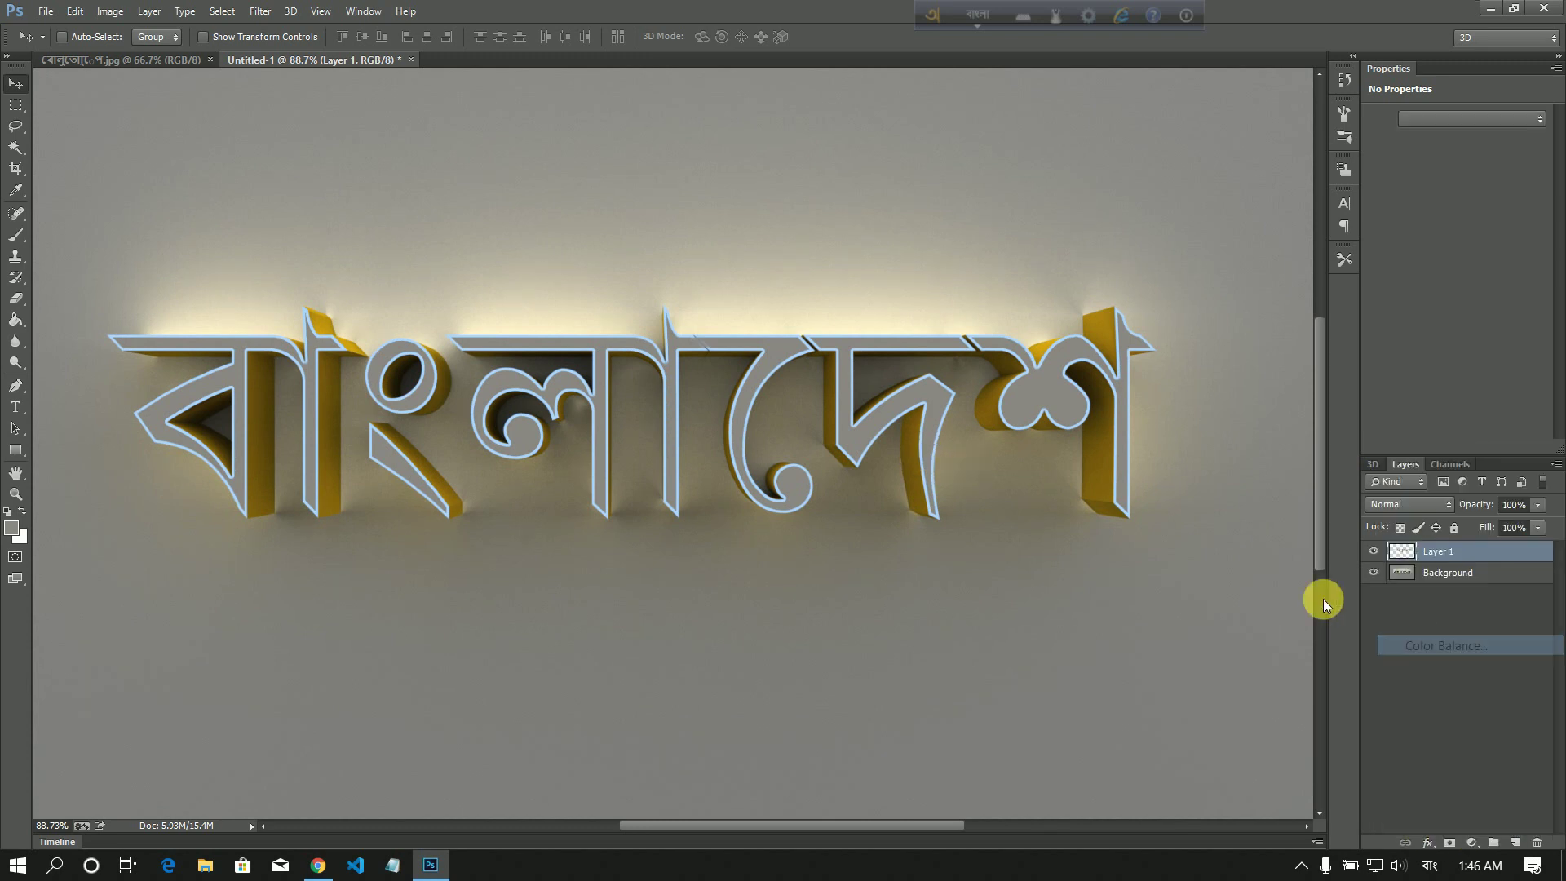
{"action": "key", "text": "ctrl+minus"}
{"action": "left_click_drag", "start_coordinate": [1436, 158], "coordinate": [1506, 155]}
{"action": "left_click_drag", "start_coordinate": [1411, 220], "coordinate": [1450, 189]}
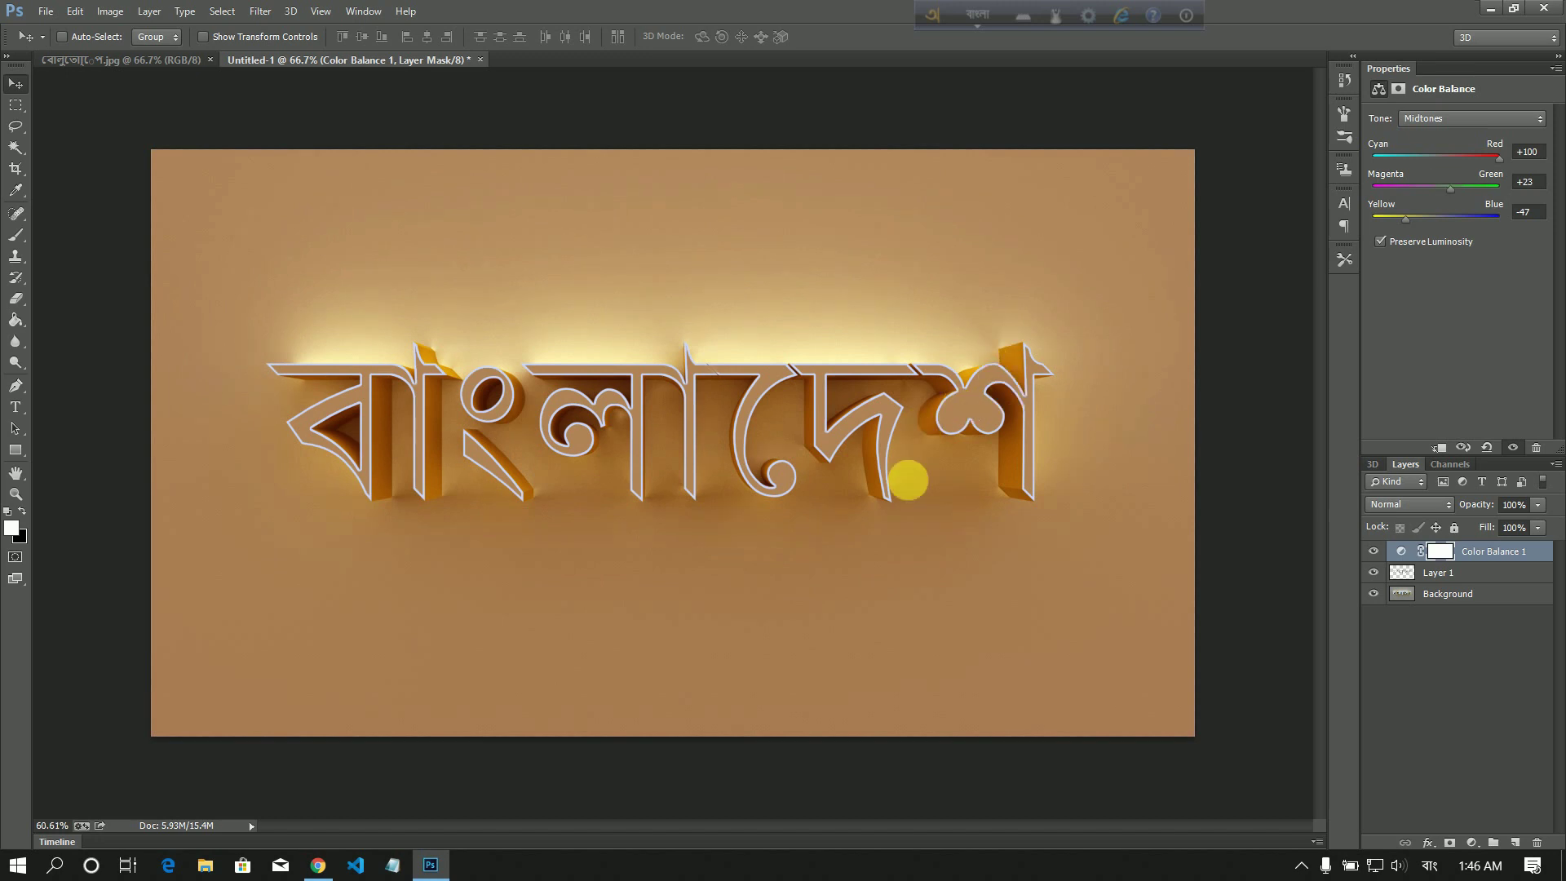
{"action": "scroll", "coordinate": [875, 532], "scroll_direction": "down", "scroll_amount": 2}
{"action": "scroll", "coordinate": [876, 531], "scroll_direction": "up", "scroll_amount": 4}
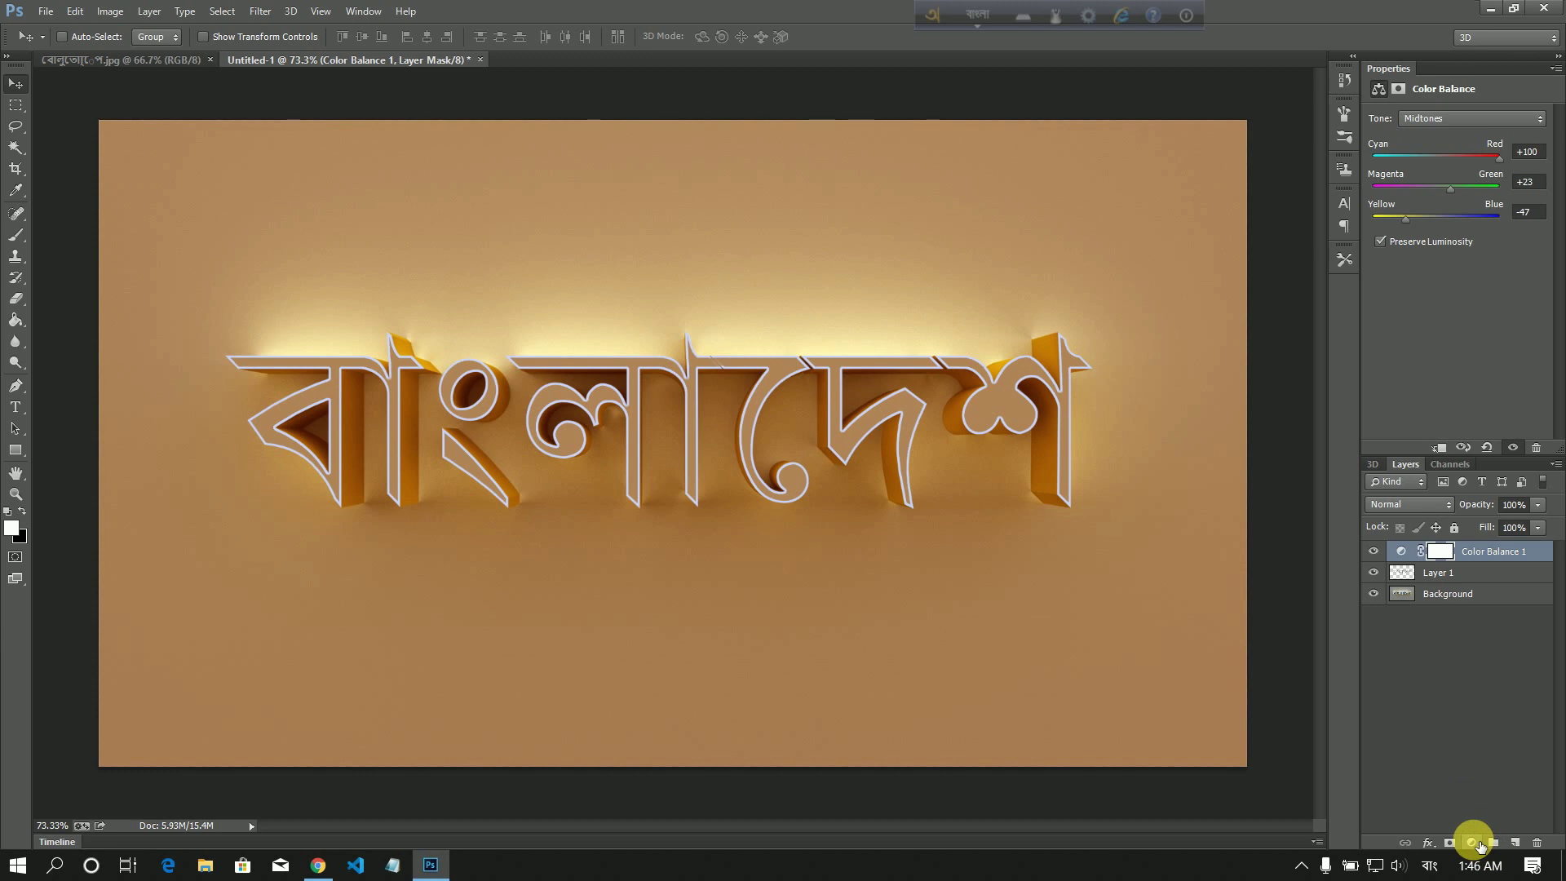
- Add a Levels adjustment layer with the black input raised to 32, undoing a stray Curves layer
{"action": "left_click", "coordinate": [1472, 842]}
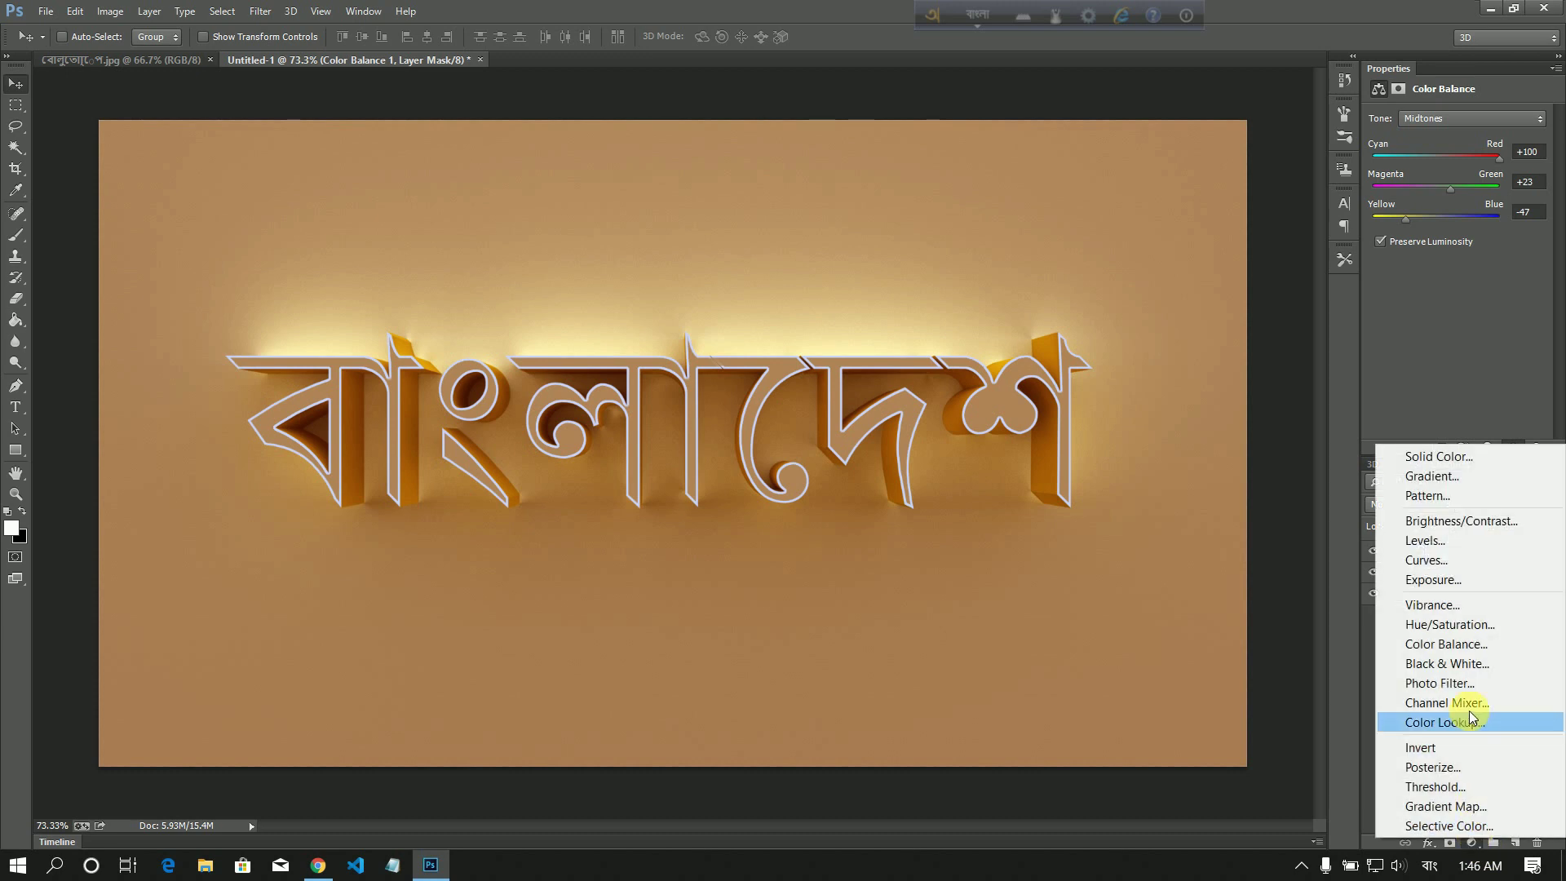
{"action": "left_click", "coordinate": [1436, 562]}
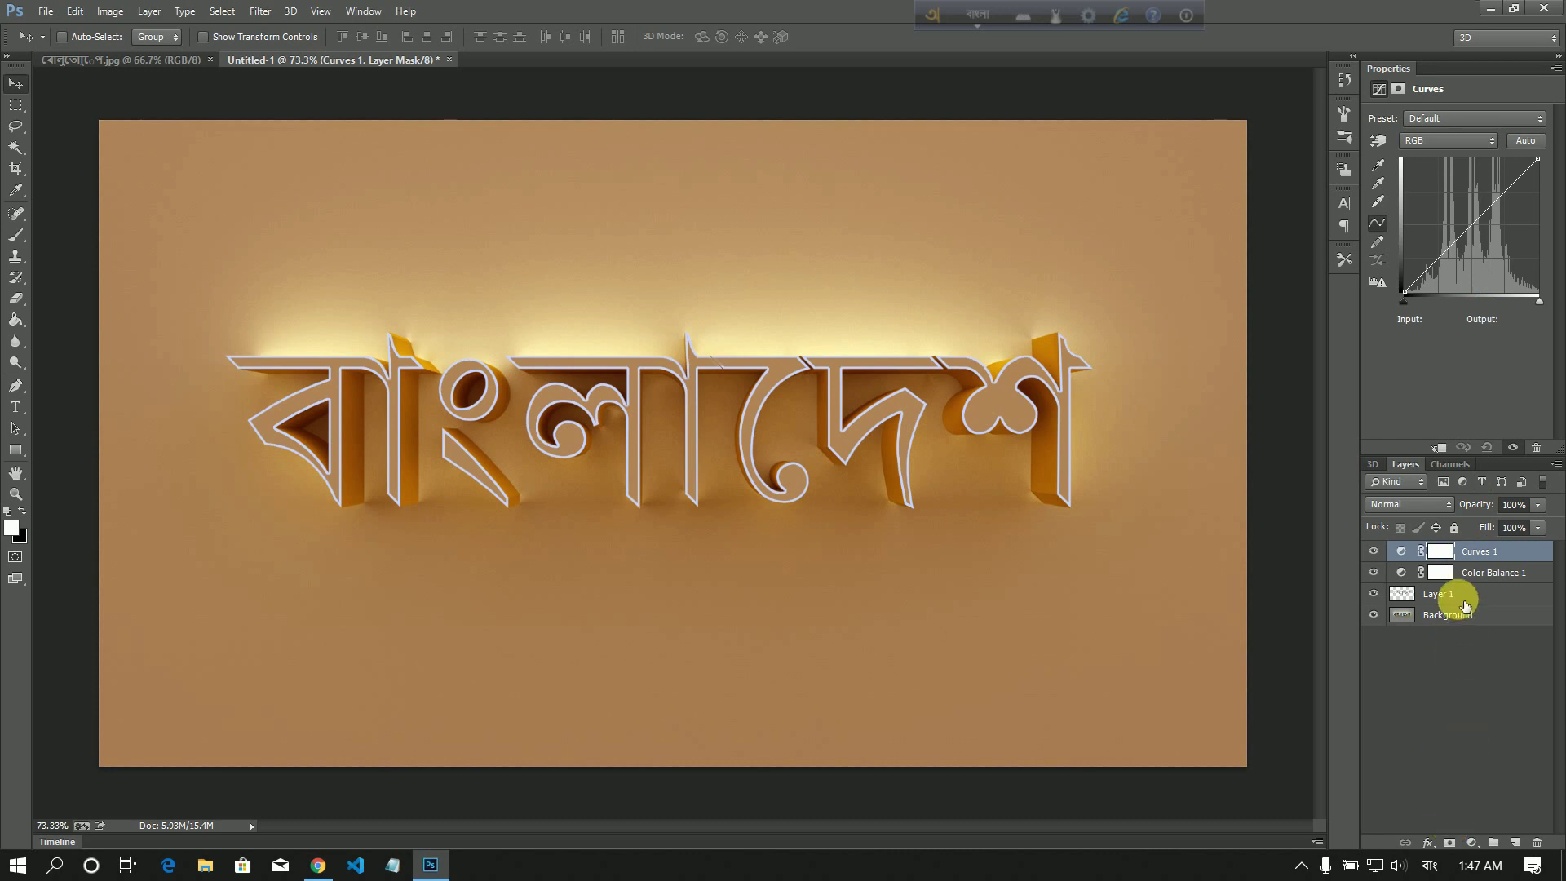
{"action": "key", "text": "ctrl+z"}
{"action": "left_click", "coordinate": [1471, 842]}
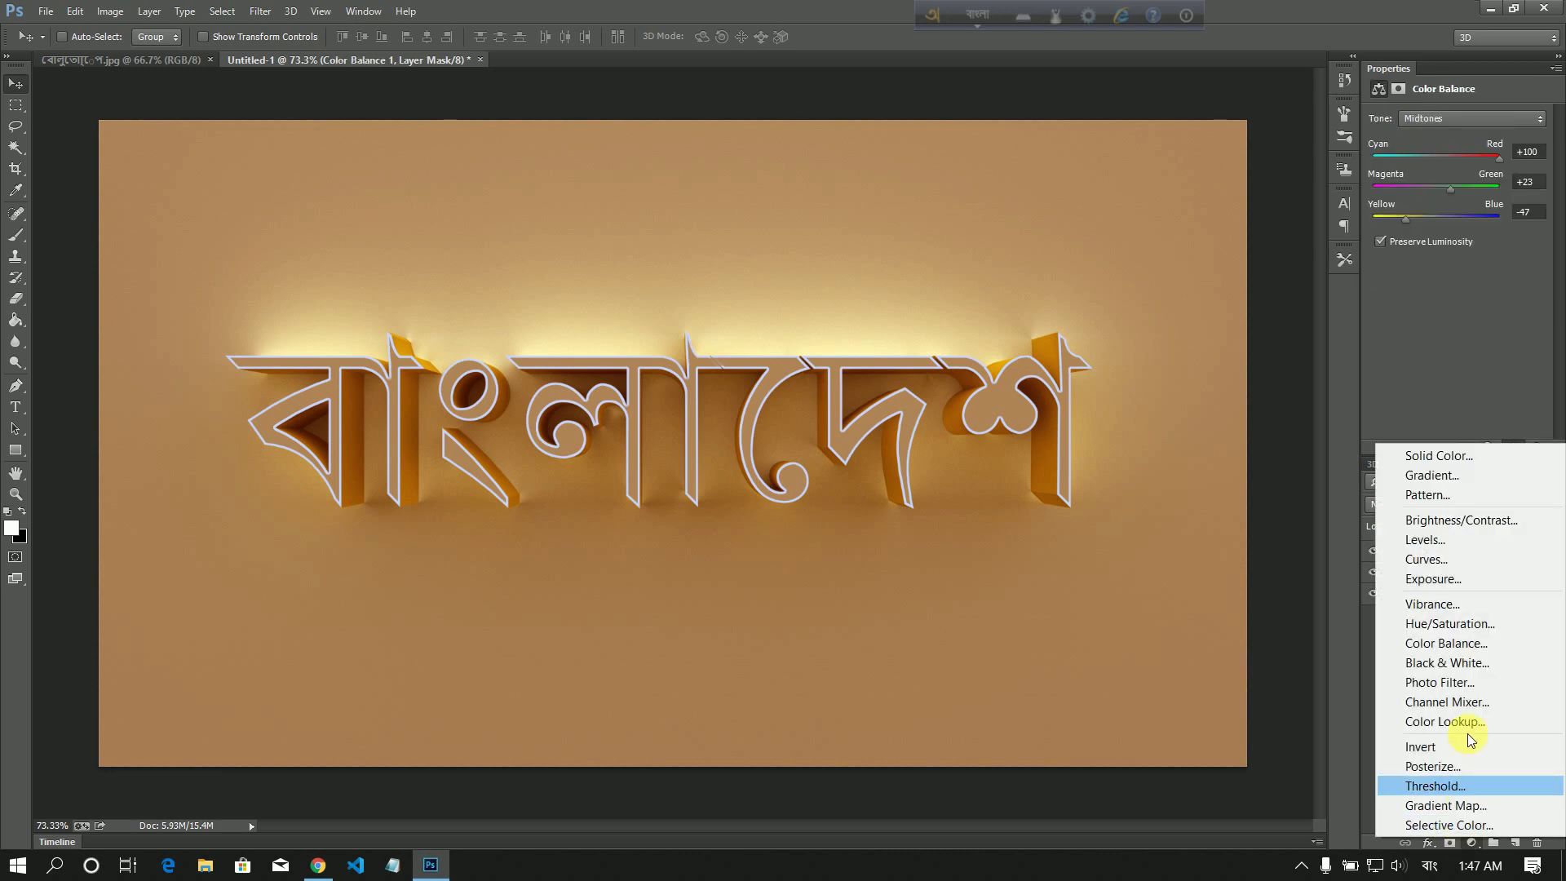
{"action": "left_click", "coordinate": [1429, 539]}
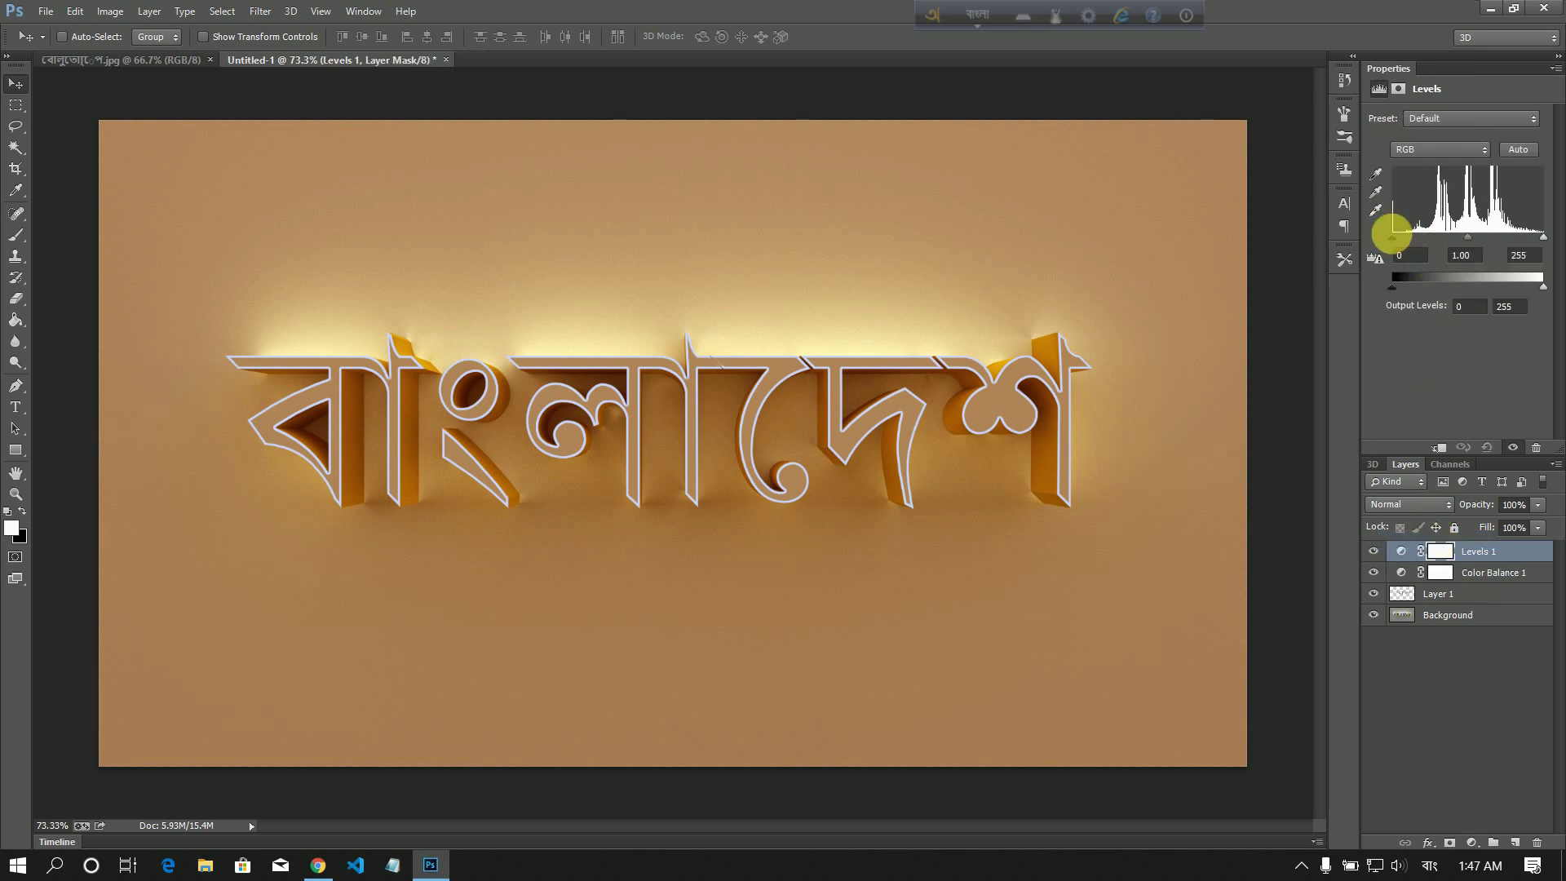
{"action": "left_click_drag", "start_coordinate": [1394, 236], "coordinate": [1408, 239]}
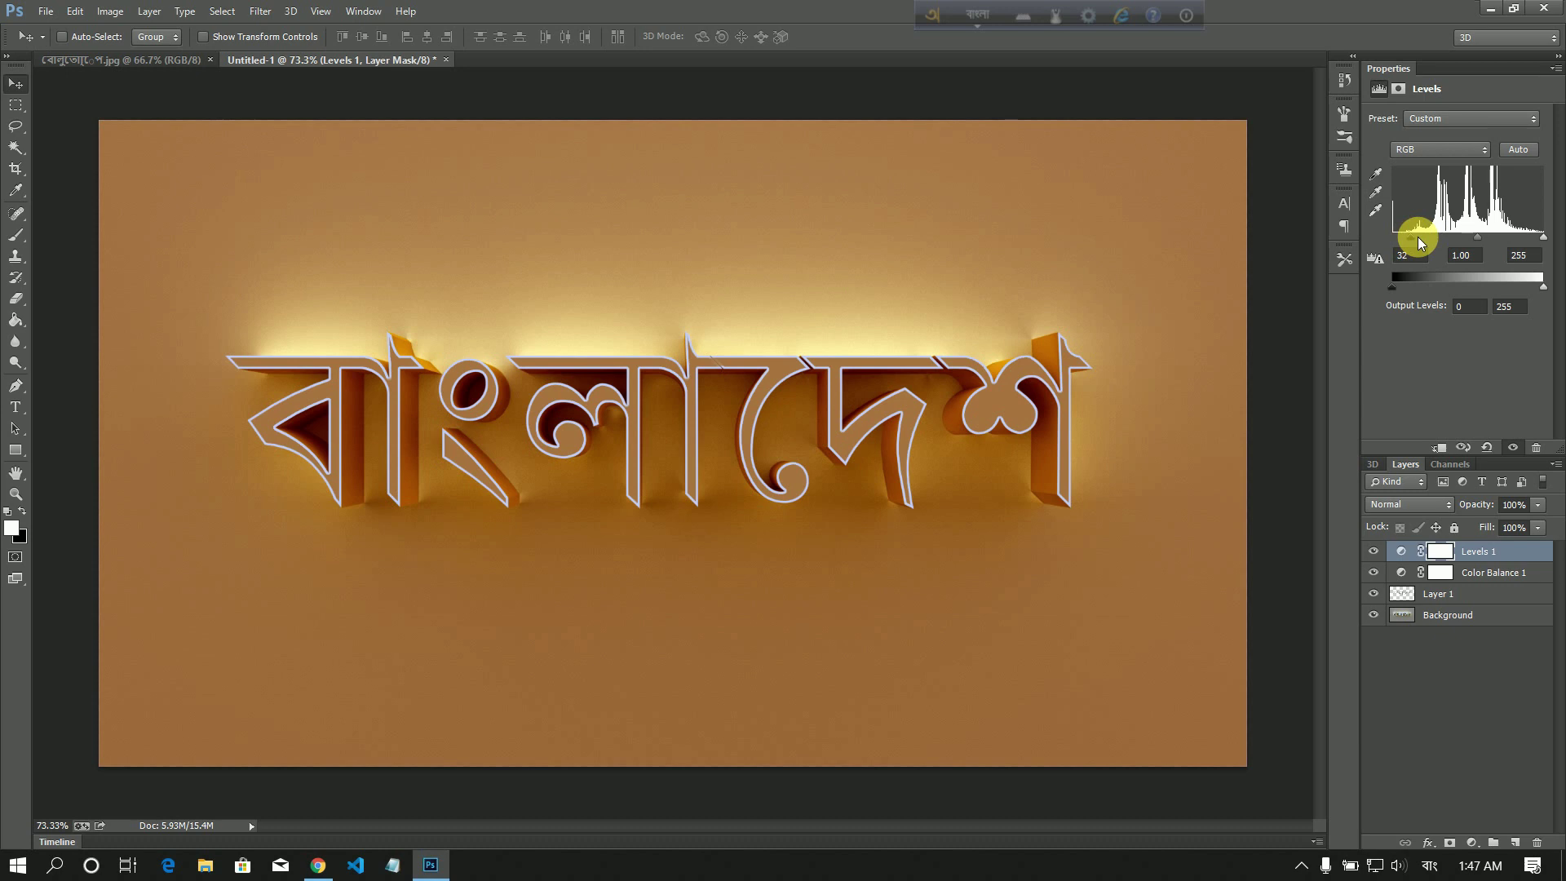
{"action": "left_click", "coordinate": [1471, 842]}
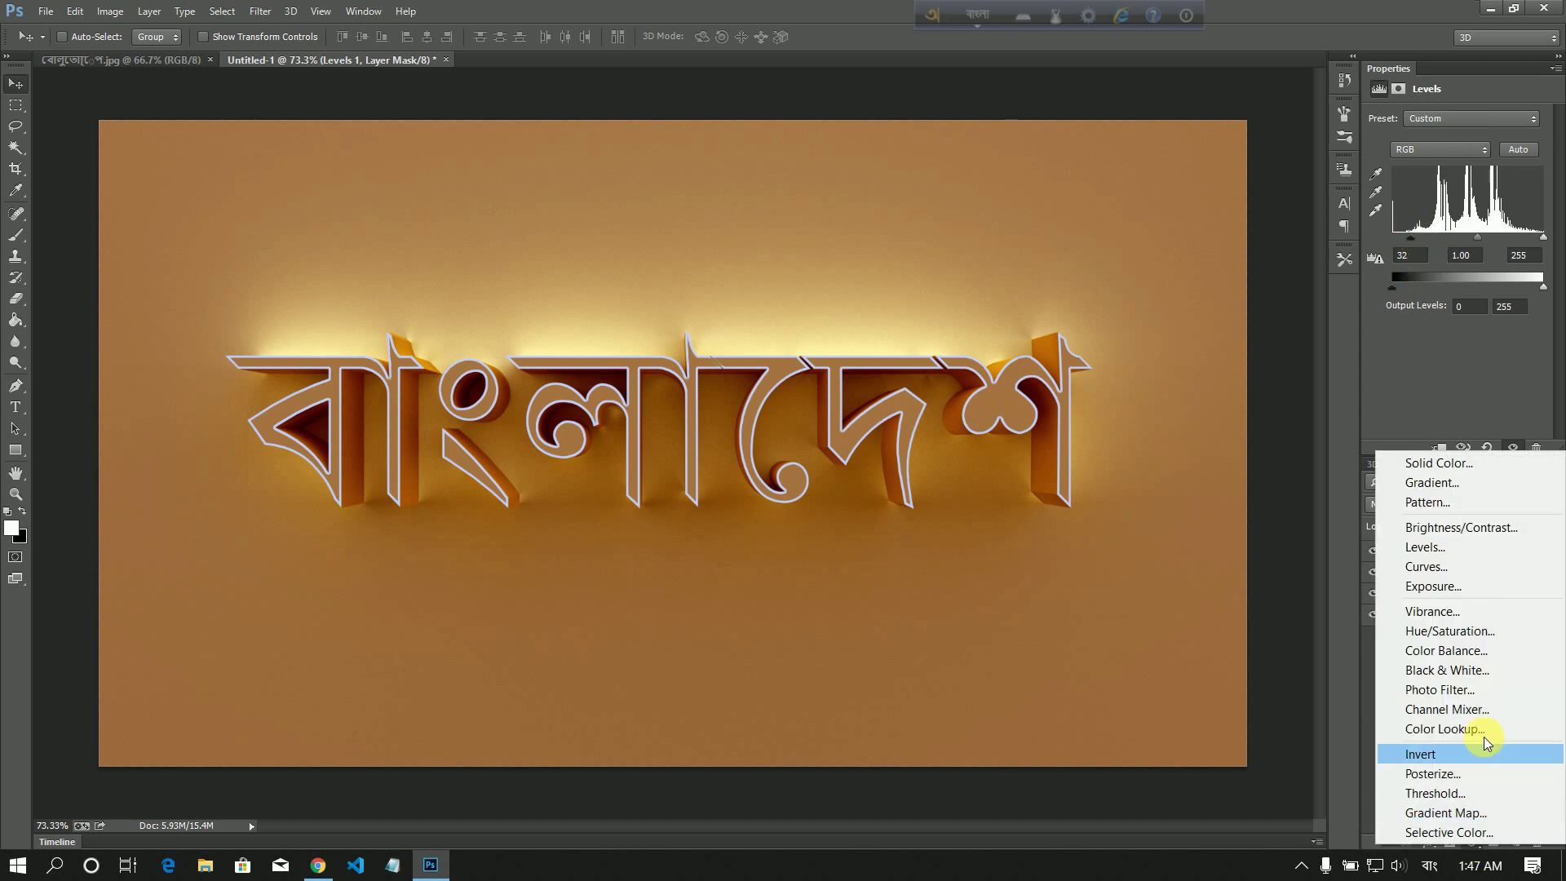
- Add a Vibrance adjustment layer with Vibrance set to +55
{"action": "left_click", "coordinate": [1461, 611]}
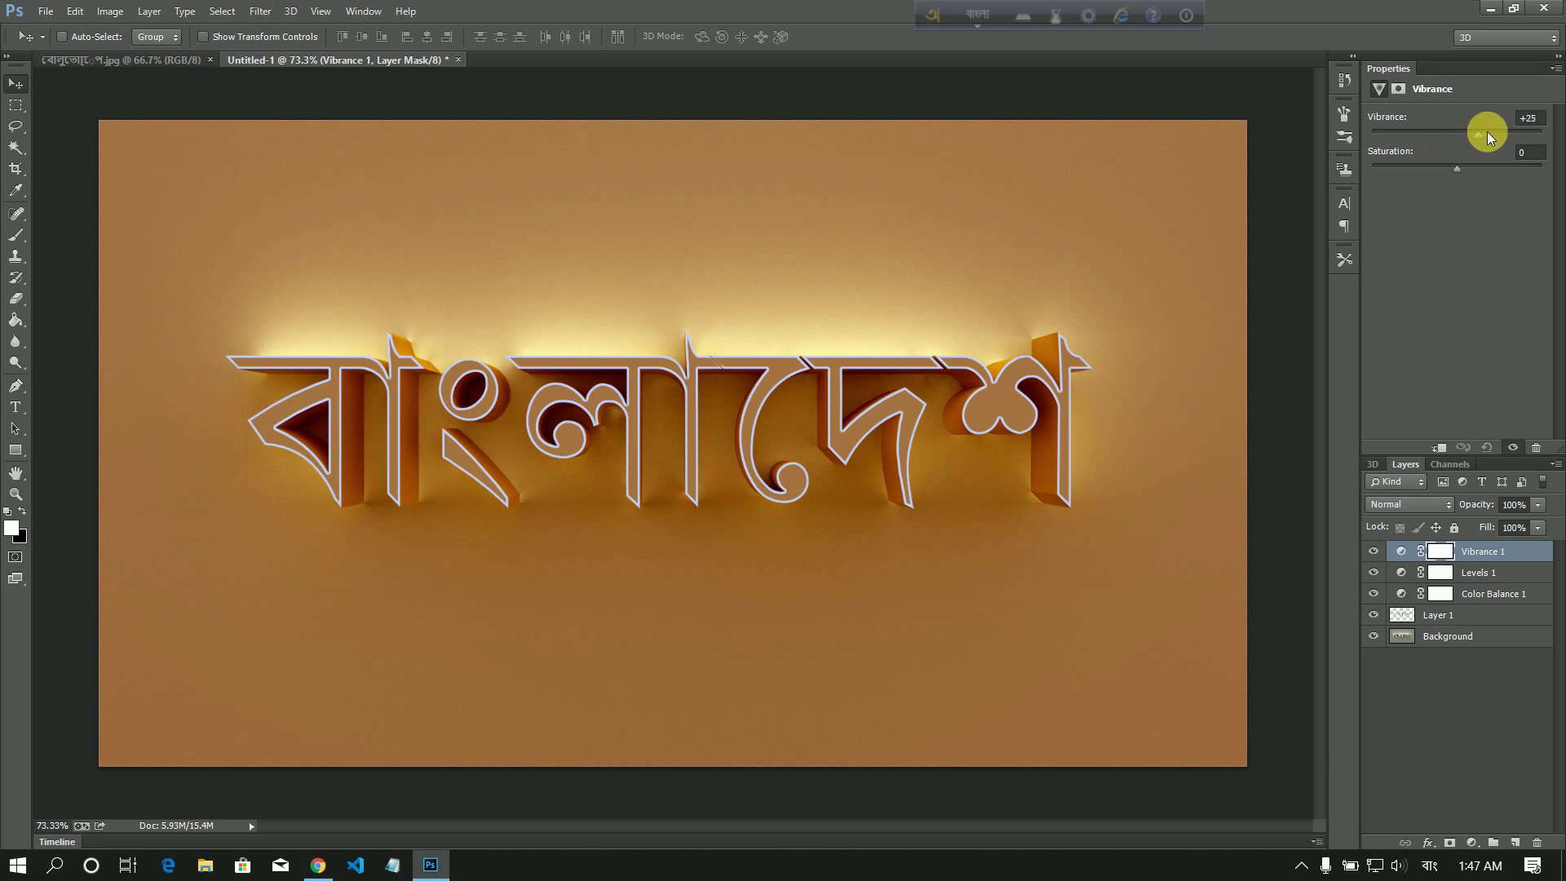
{"action": "left_click_drag", "start_coordinate": [1503, 132], "coordinate": [1459, 133]}
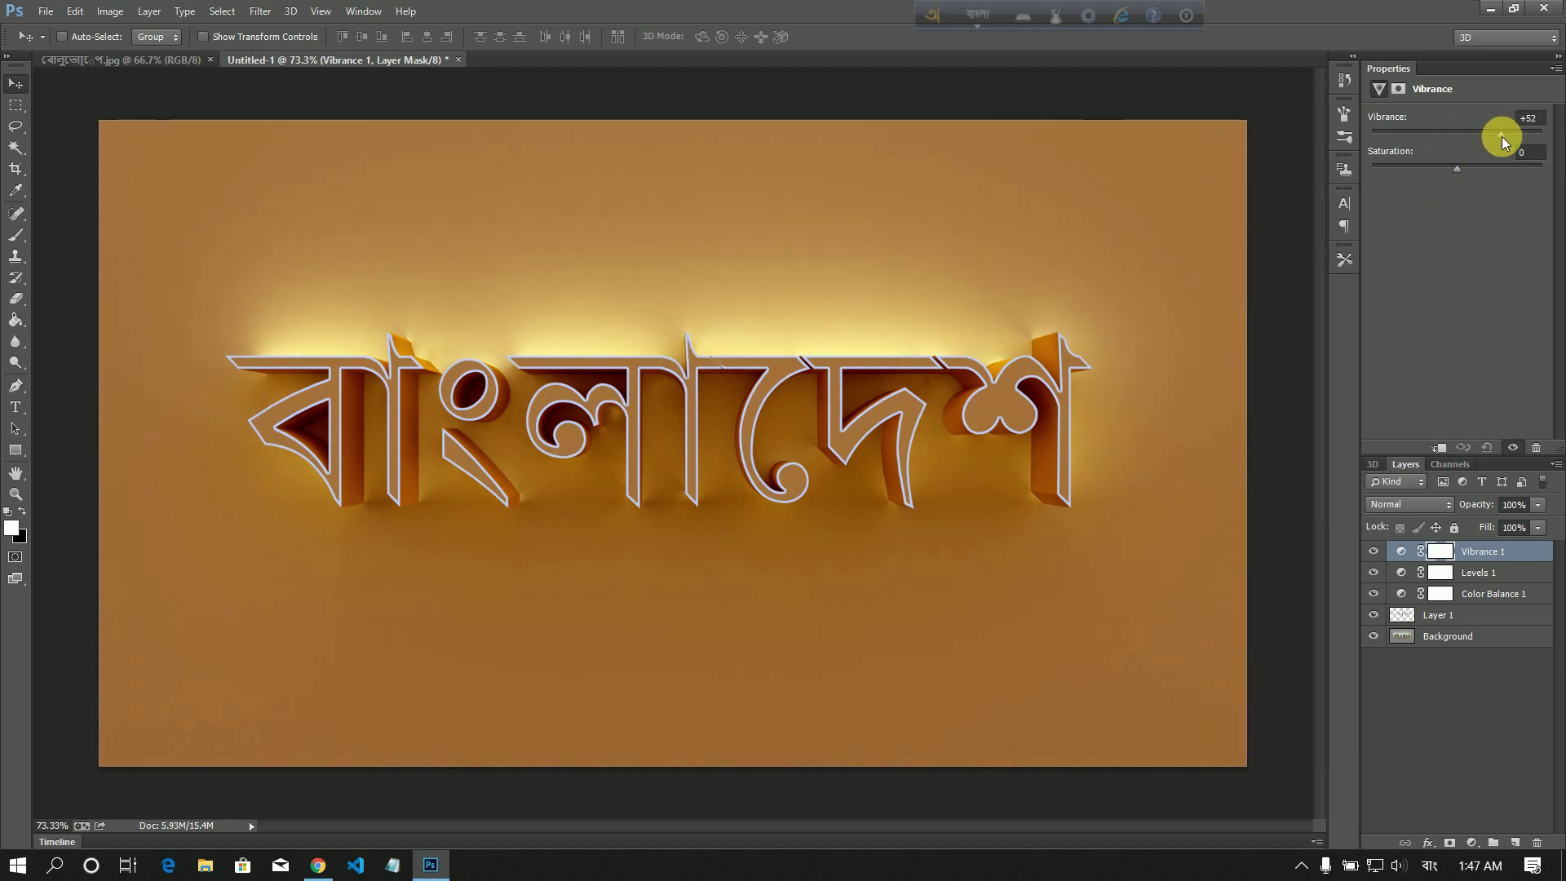
{"action": "scroll", "coordinate": [905, 657], "scroll_direction": "down", "scroll_amount": 3}
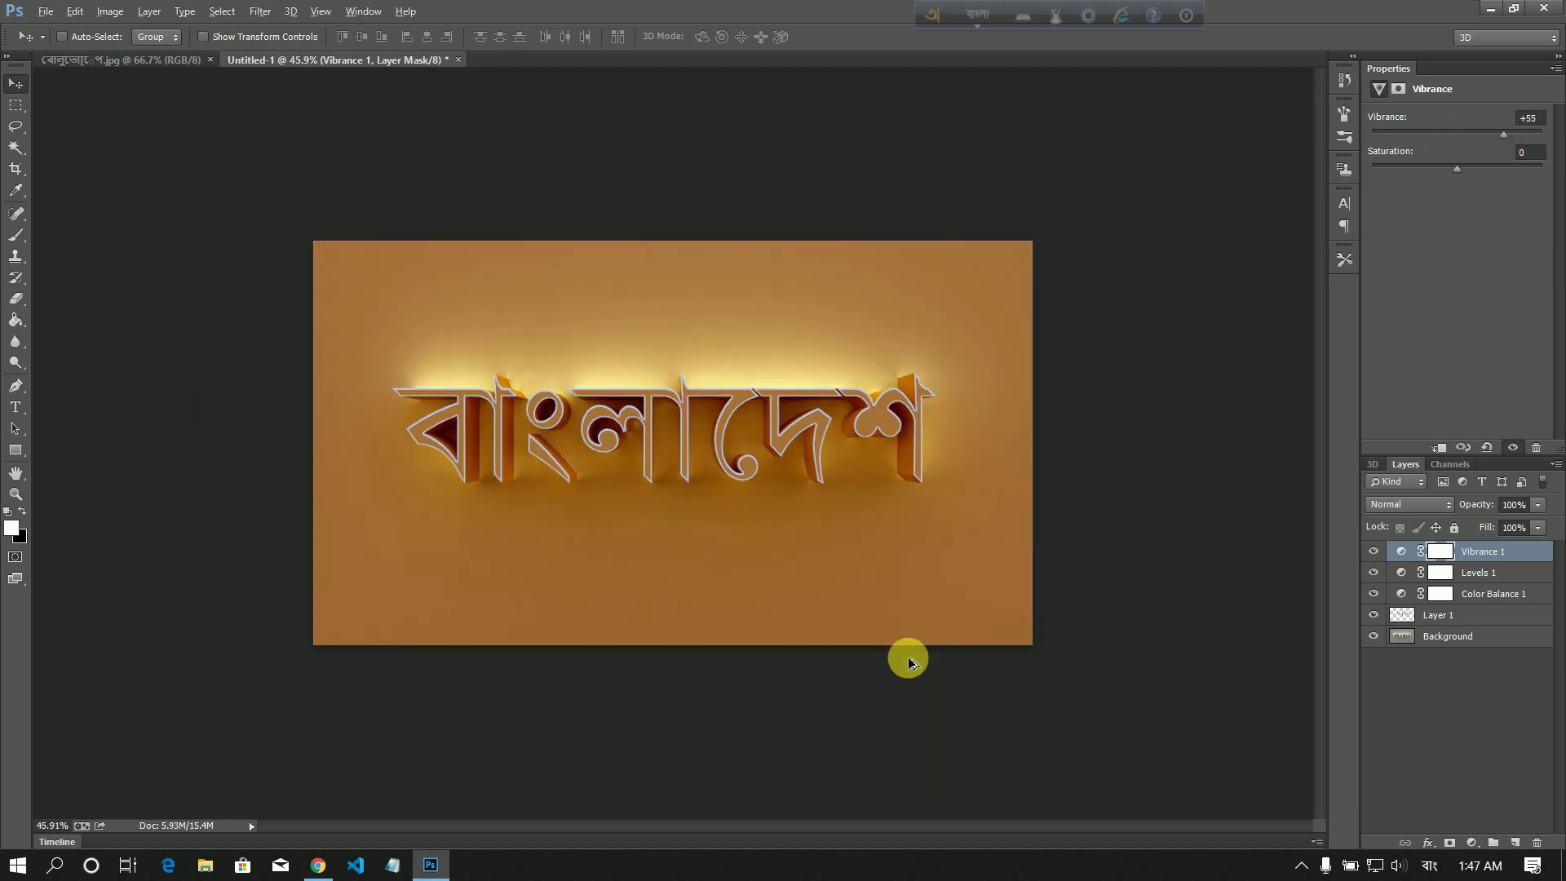
{"action": "scroll", "coordinate": [914, 681], "scroll_direction": "down", "scroll_amount": 1}
{"action": "scroll", "coordinate": [886, 653], "scroll_direction": "up", "scroll_amount": 4}
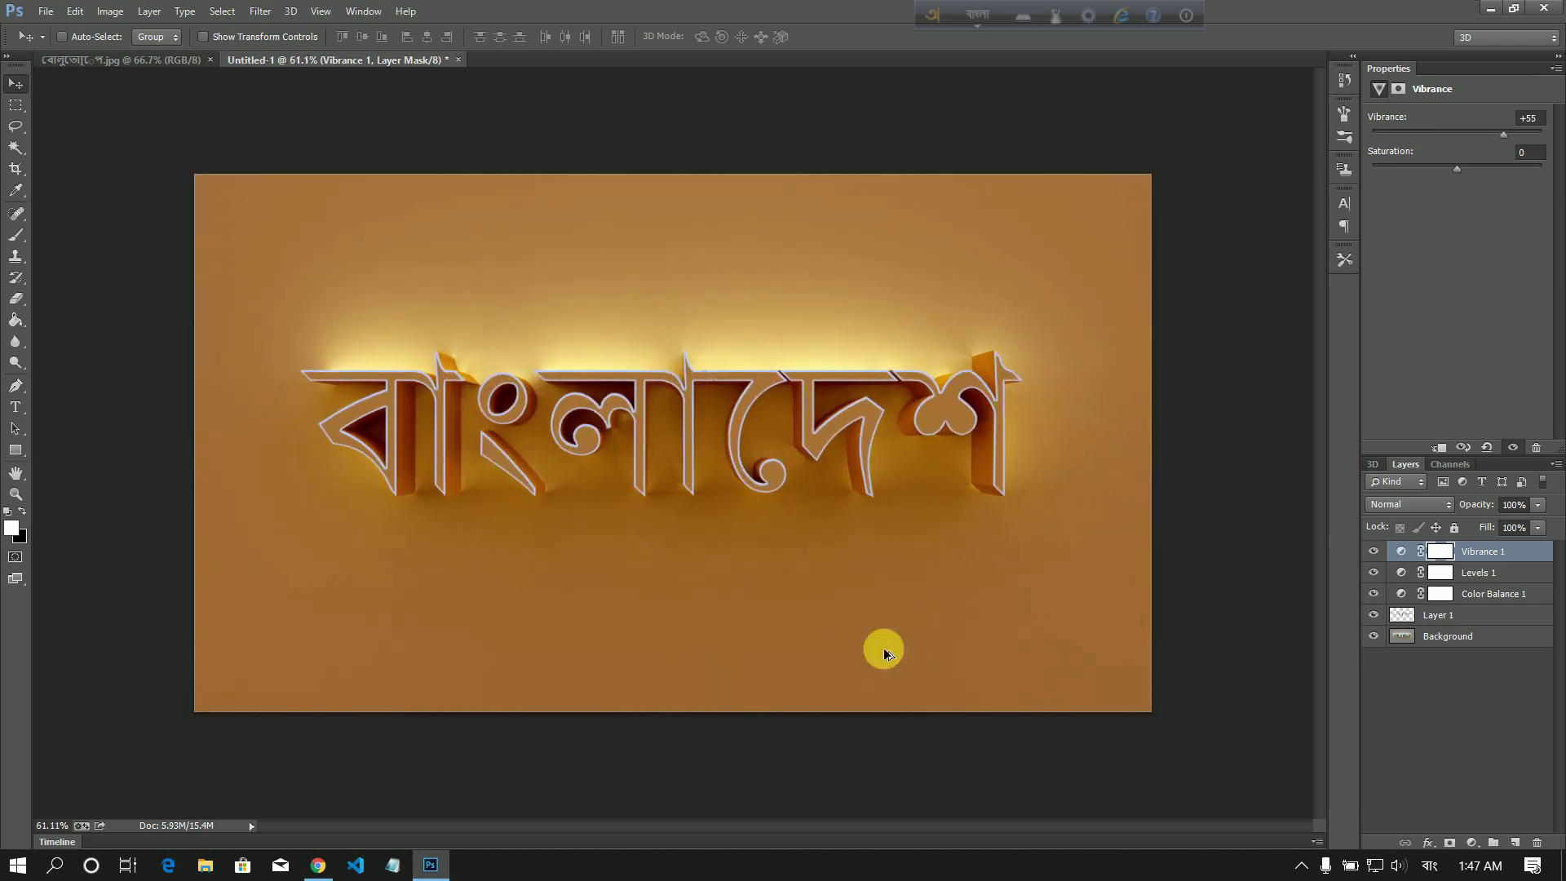
{"action": "scroll", "coordinate": [885, 652], "scroll_direction": "down", "scroll_amount": 1}
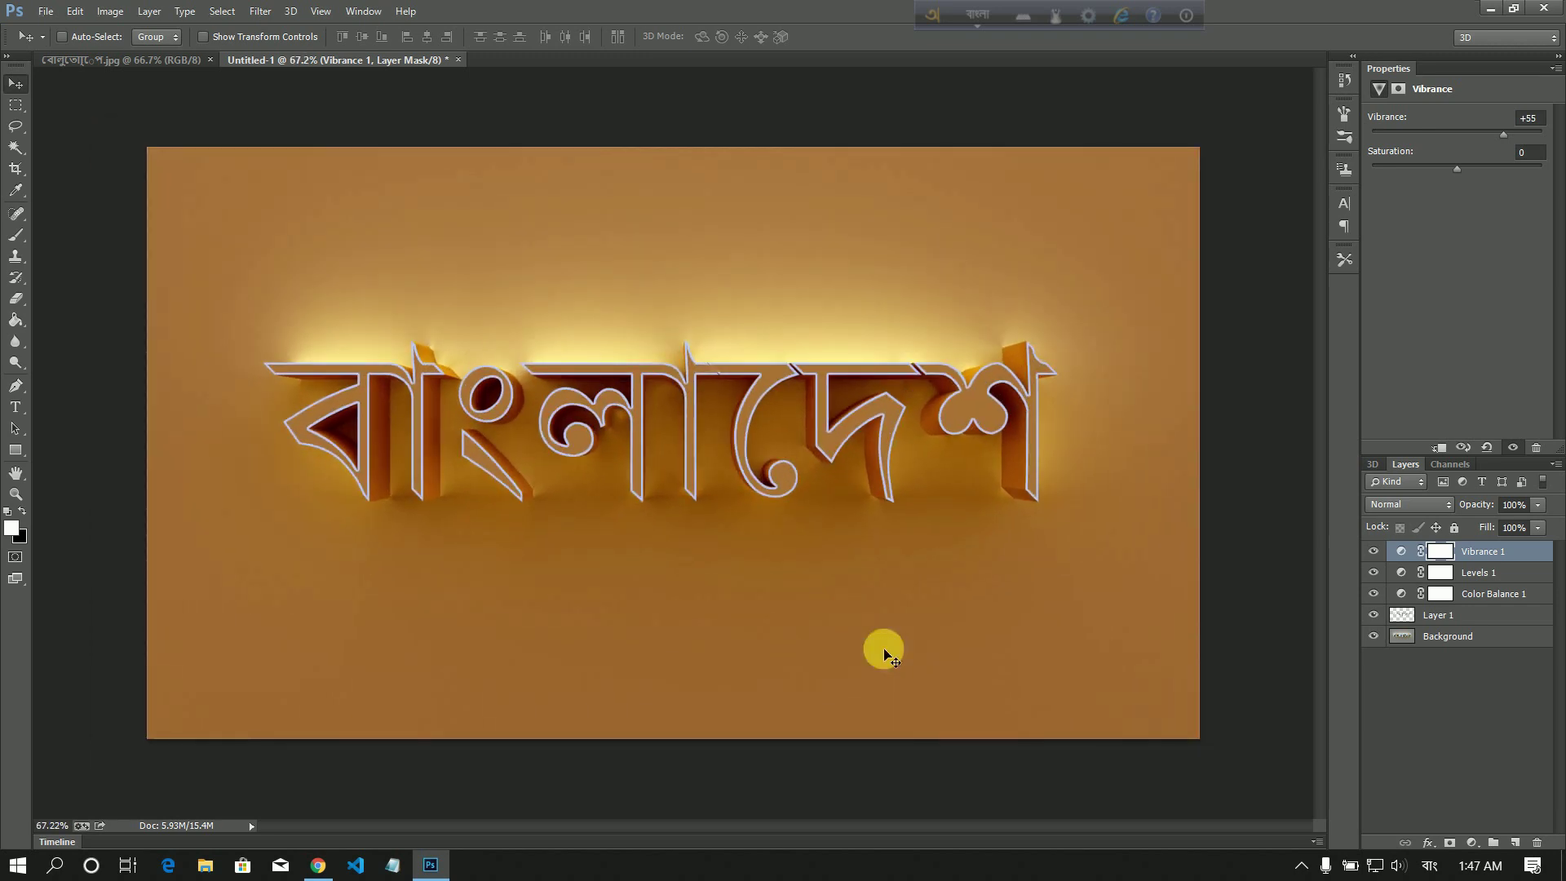